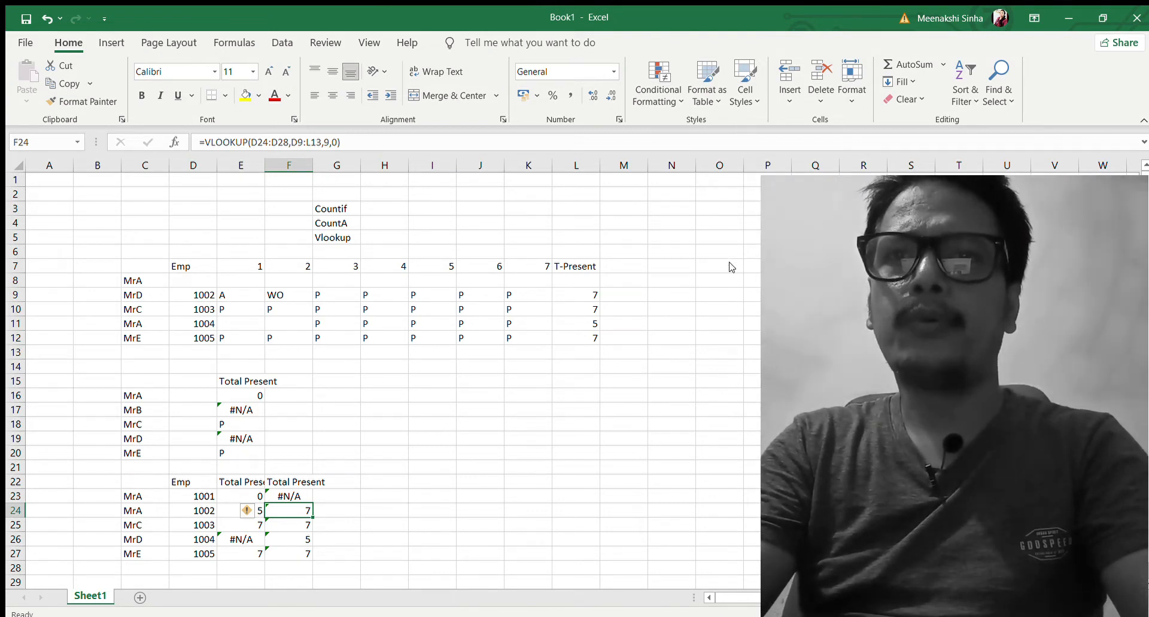
Step: Clear the contents of columns D to L from row 7 down to the end of the sheet
{"action": "left_click", "coordinate": [16, 252]}
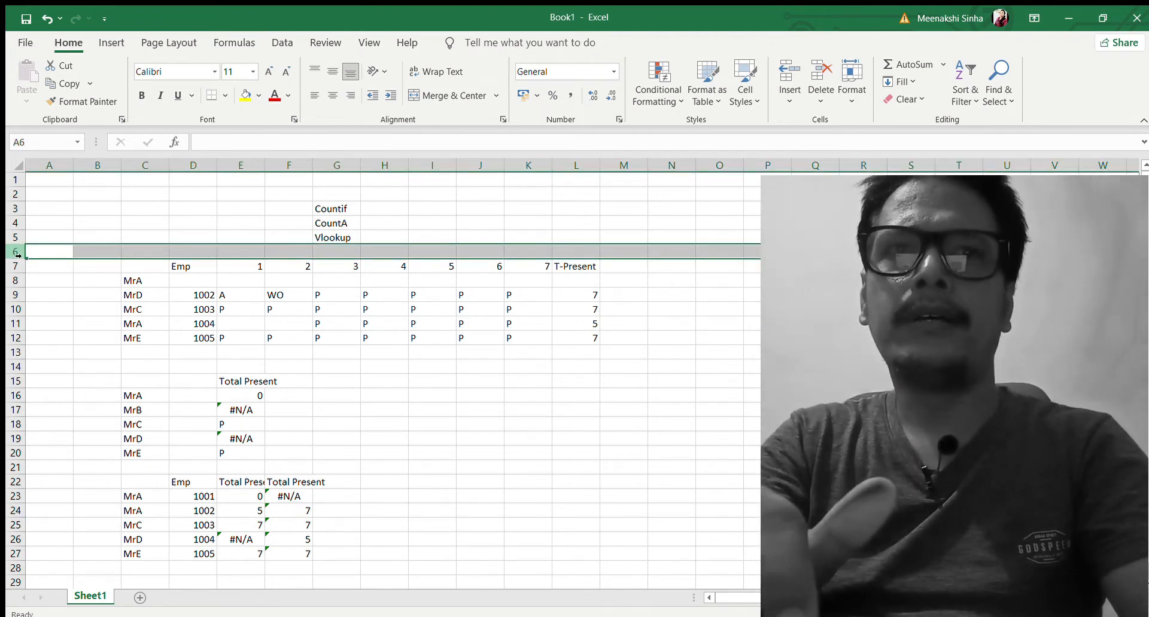
{"action": "left_click", "coordinate": [204, 266]}
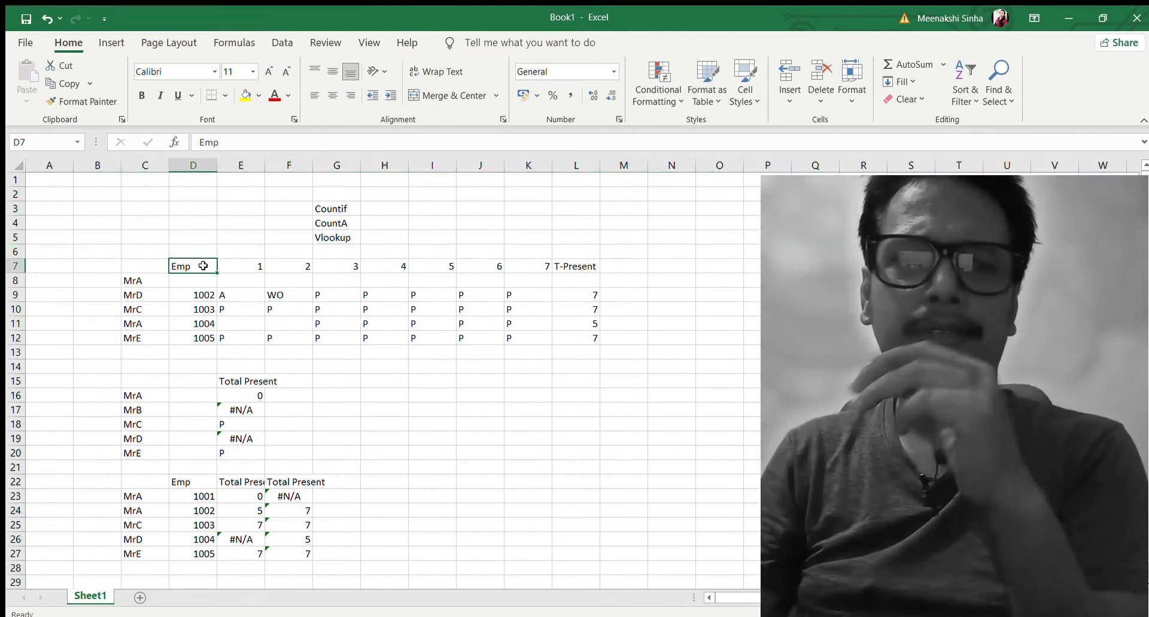
{"action": "key", "text": "shift+Right"}
{"action": "key", "text": "shift+Right"}
{"action": "key", "text": "shift+Right"}
{"action": "key", "text": "shift+Right"}
{"action": "key", "text": "shift+Right"}
{"action": "key", "text": "shift+Right"}
{"action": "key", "text": "shift+Right"}
{"action": "key", "text": "shift+Right"}
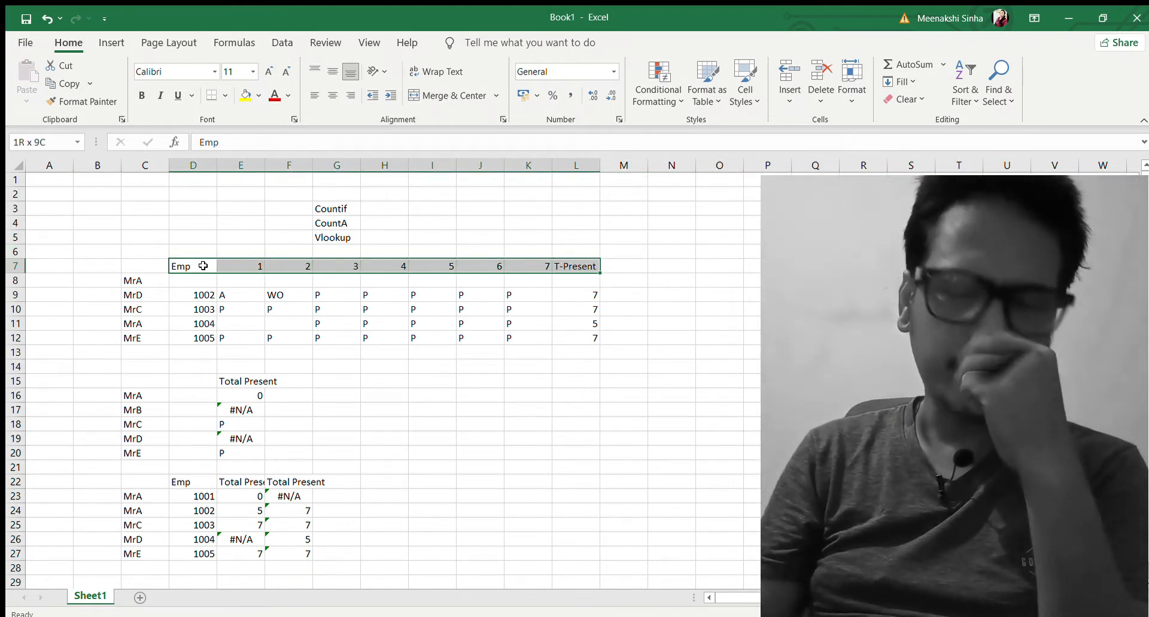
{"action": "key", "text": "shift+Down"}
{"action": "key", "text": "shift+Down"}
{"action": "key", "text": "shift+Down"}
{"action": "key", "text": "shift+Down"}
{"action": "key", "text": "shift+Down"}
{"action": "key", "text": "shift+Down"}
{"action": "key", "text": "shift+Down"}
{"action": "key", "text": "shift+Down"}
{"action": "key", "text": "shift+Down"}
{"action": "key", "text": "shift+Down"}
{"action": "key", "text": "shift+Down"}
{"action": "key", "text": "shift+Down"}
{"action": "key", "text": "shift+Down"}
{"action": "key", "text": "shift+Down"}
{"action": "key", "text": "shift+Down"}
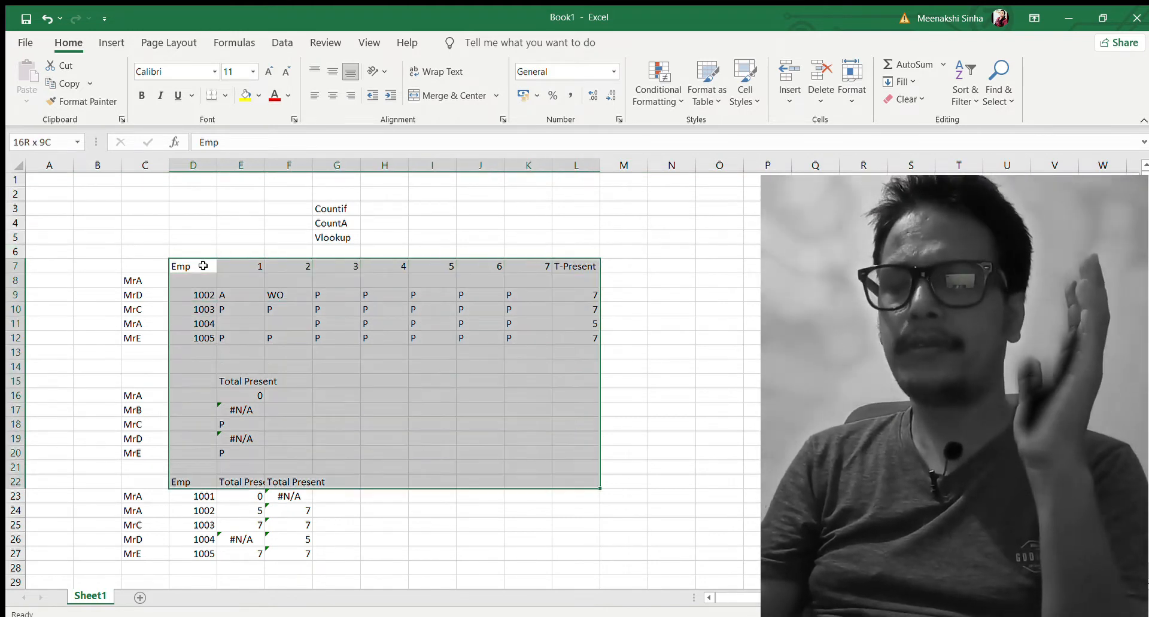
{"action": "key", "text": "ctrl+shift+Down"}
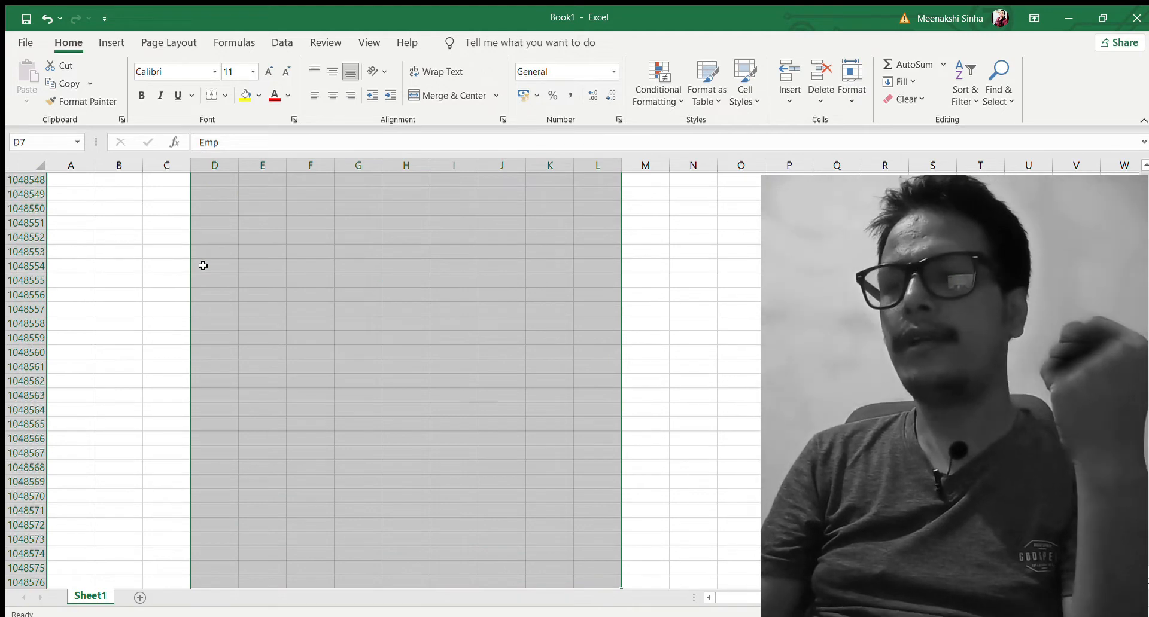
{"action": "key", "text": "ctrl+BackSpace"}
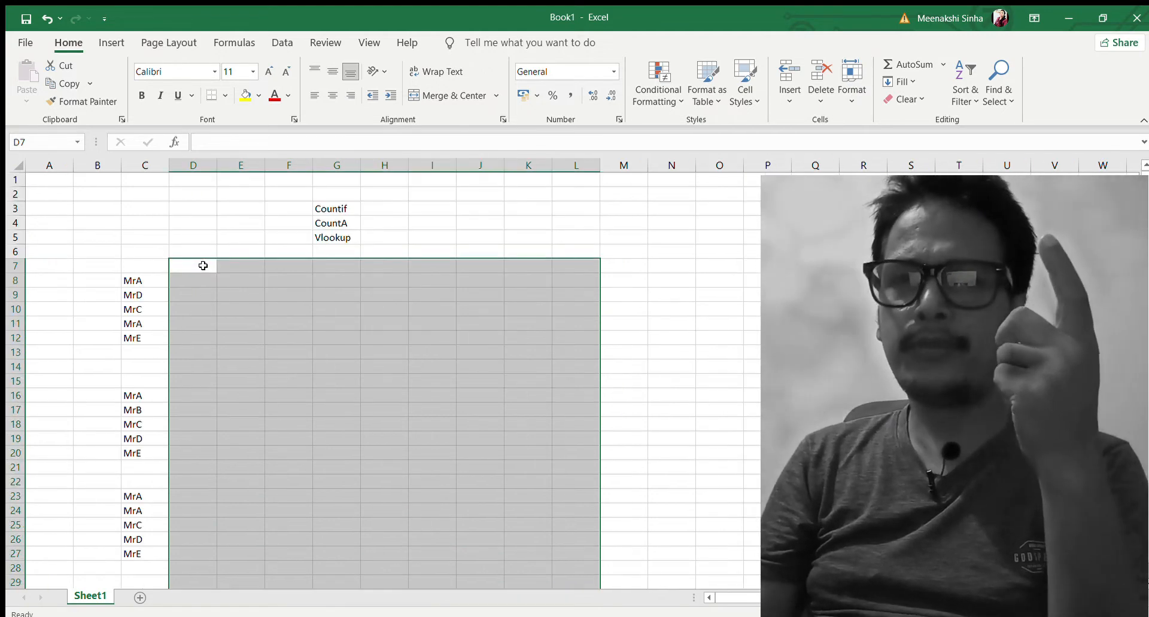
{"action": "left_click", "coordinate": [249, 305]}
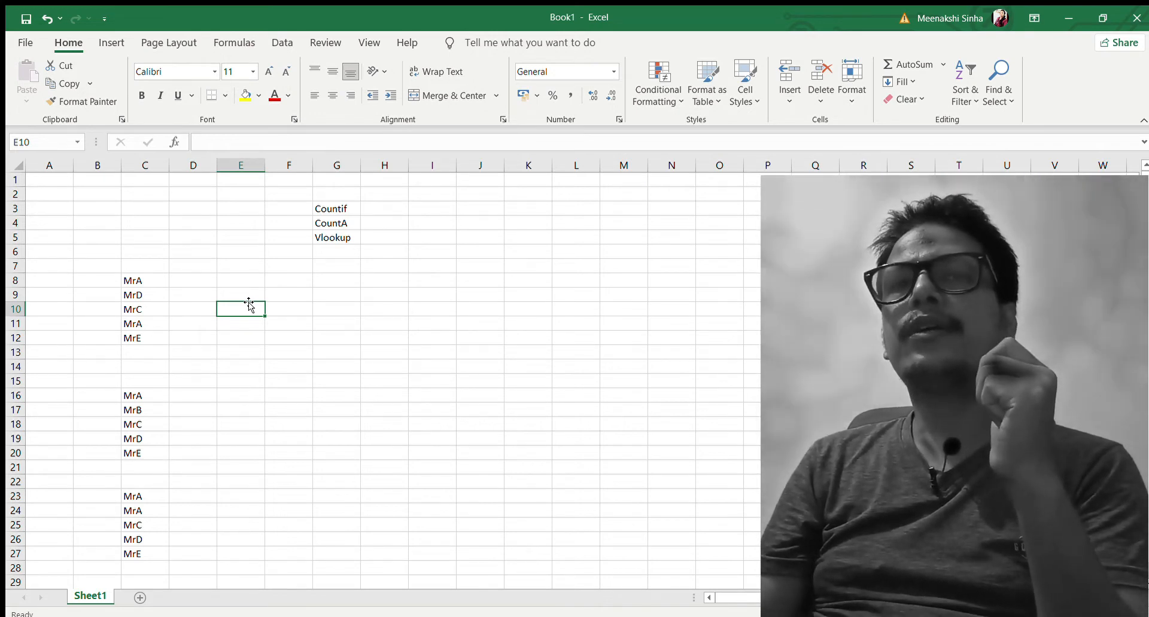
Step: Review the Countif entry in G3 and the list of employee labels in C8:C12
{"action": "left_click", "coordinate": [346, 206]}
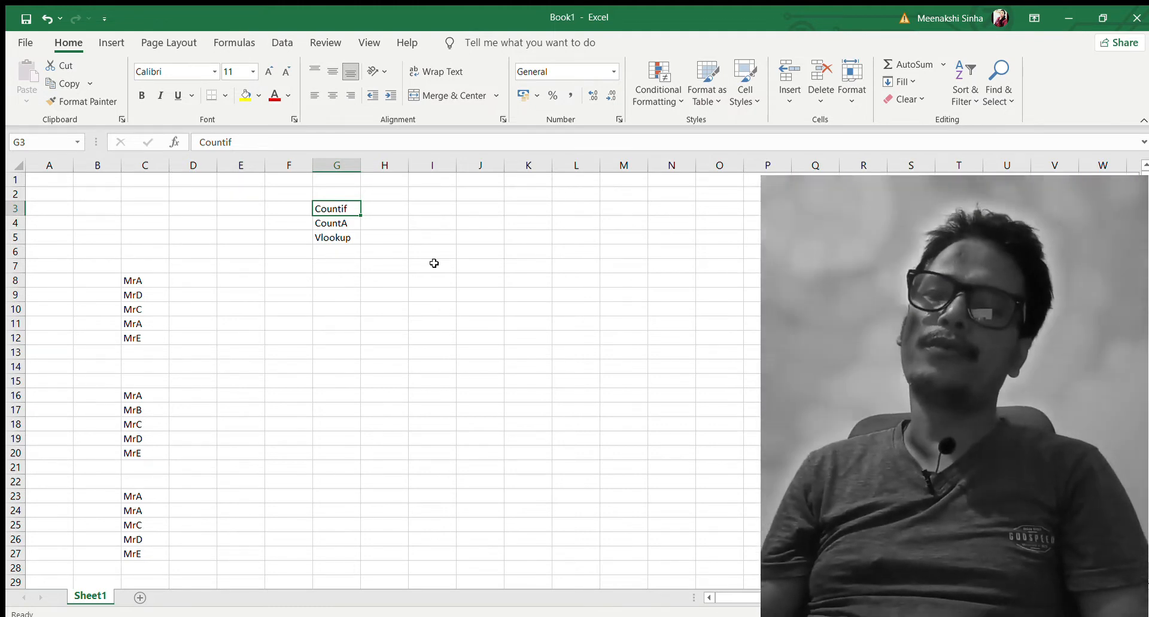
{"action": "left_click", "coordinate": [201, 280]}
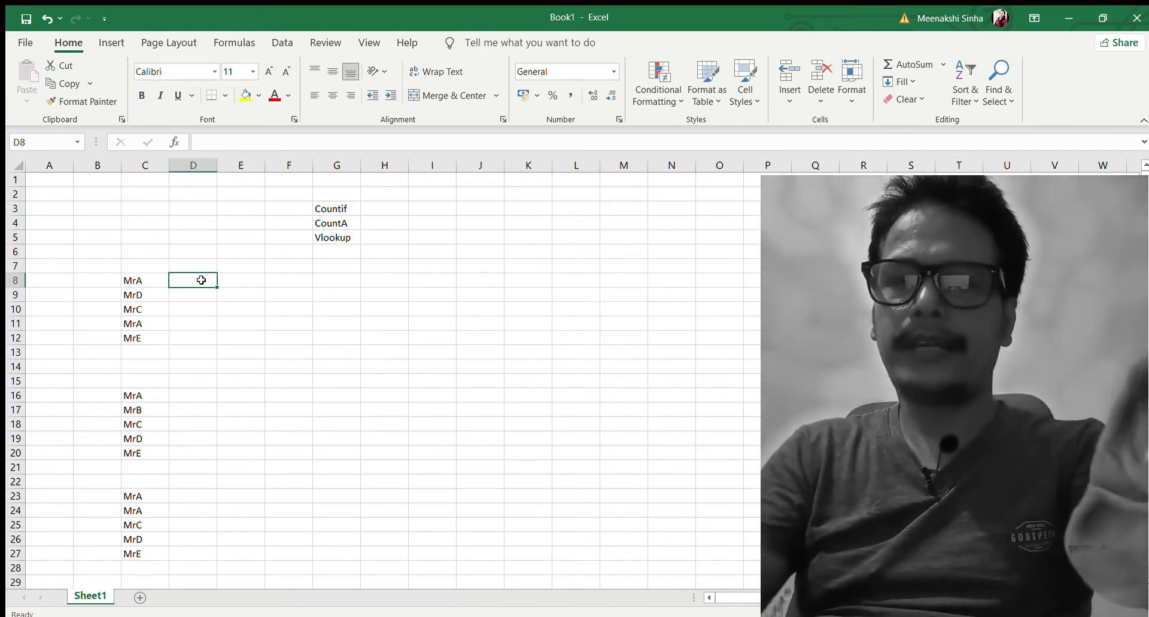
{"action": "key", "text": "Up"}
{"action": "key", "text": "Left"}
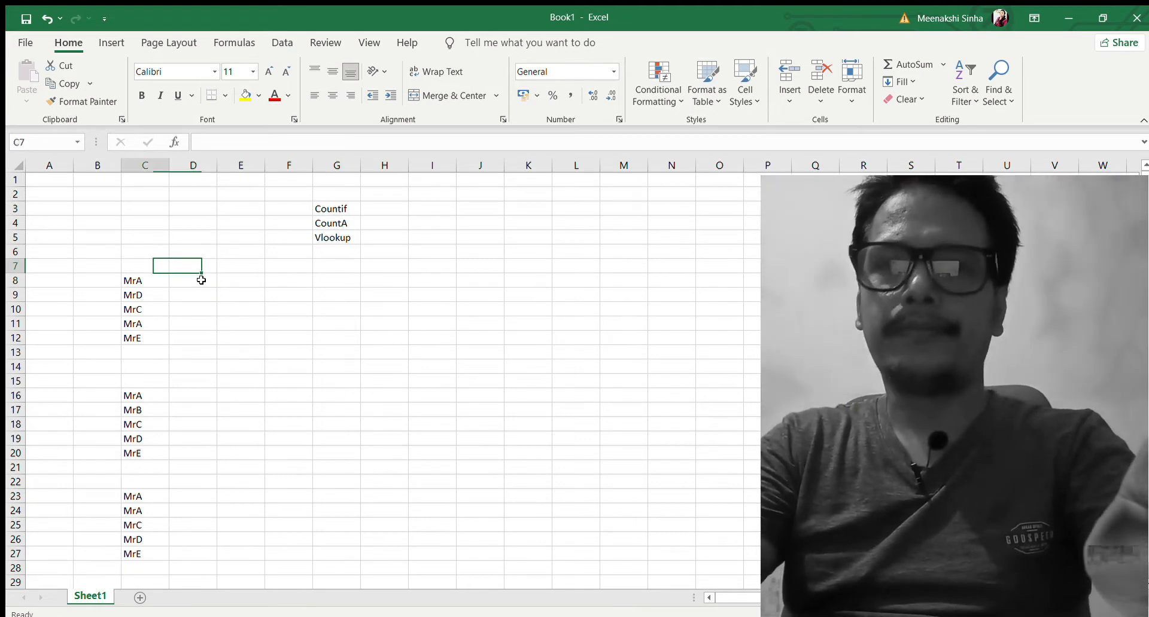
{"action": "key", "text": "Down"}
{"action": "key", "text": "shift+Down"}
{"action": "key", "text": "shift+Down"}
{"action": "key", "text": "shift+Down"}
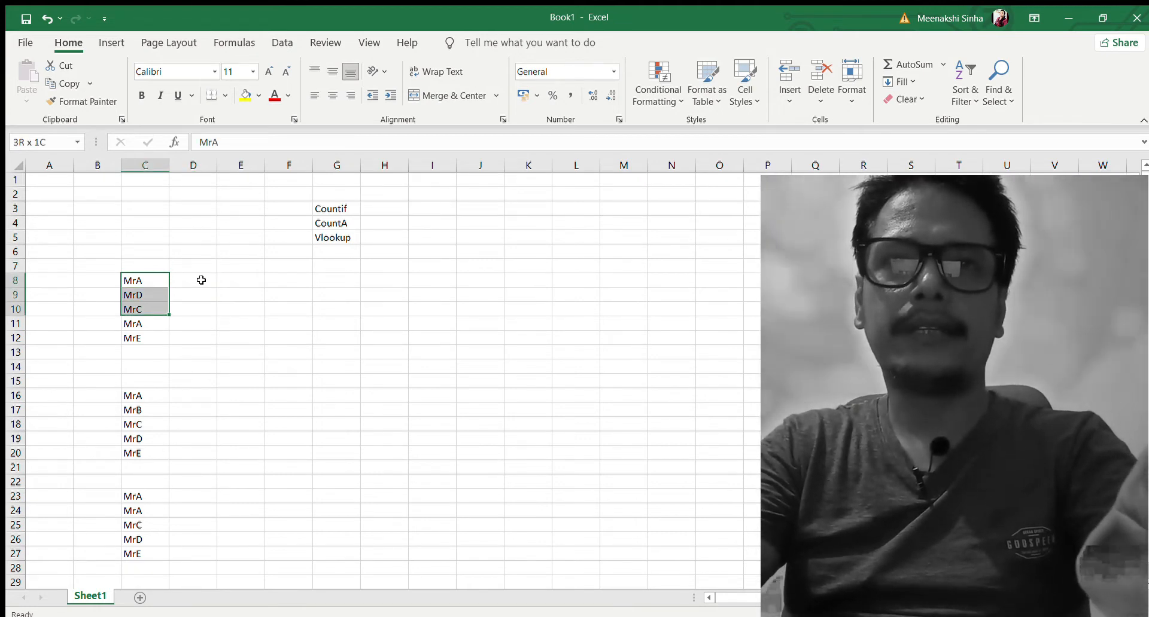
{"action": "key", "text": "shift+Down"}
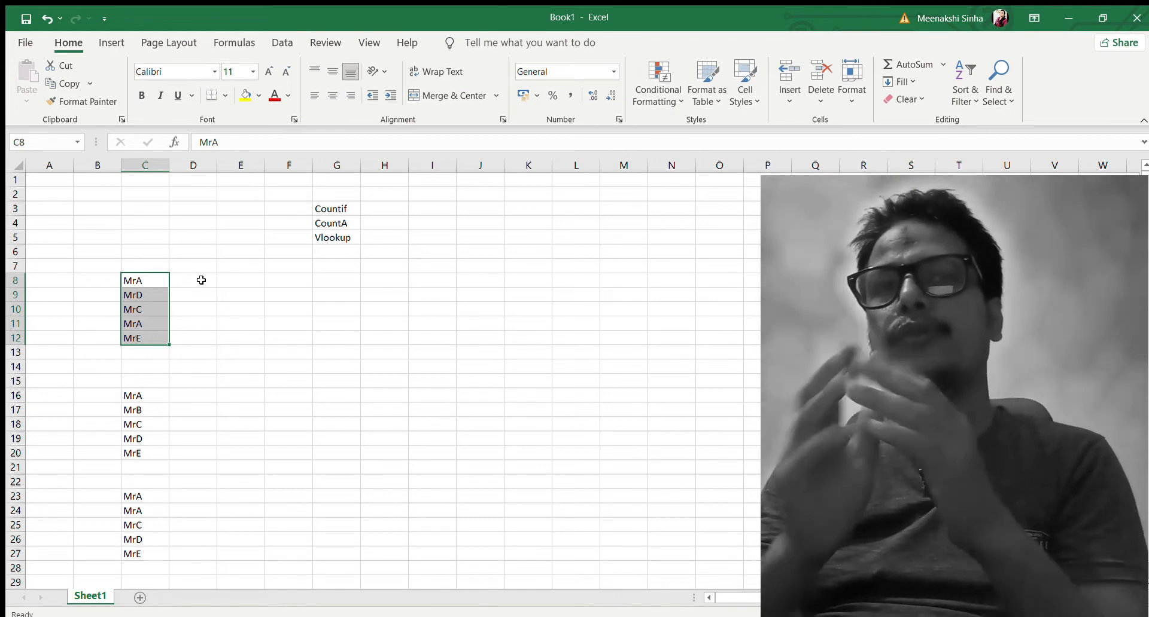
Step: Enter the day numbers 1 to 7 as column headers in D7:J7
{"action": "left_click", "coordinate": [193, 263]}
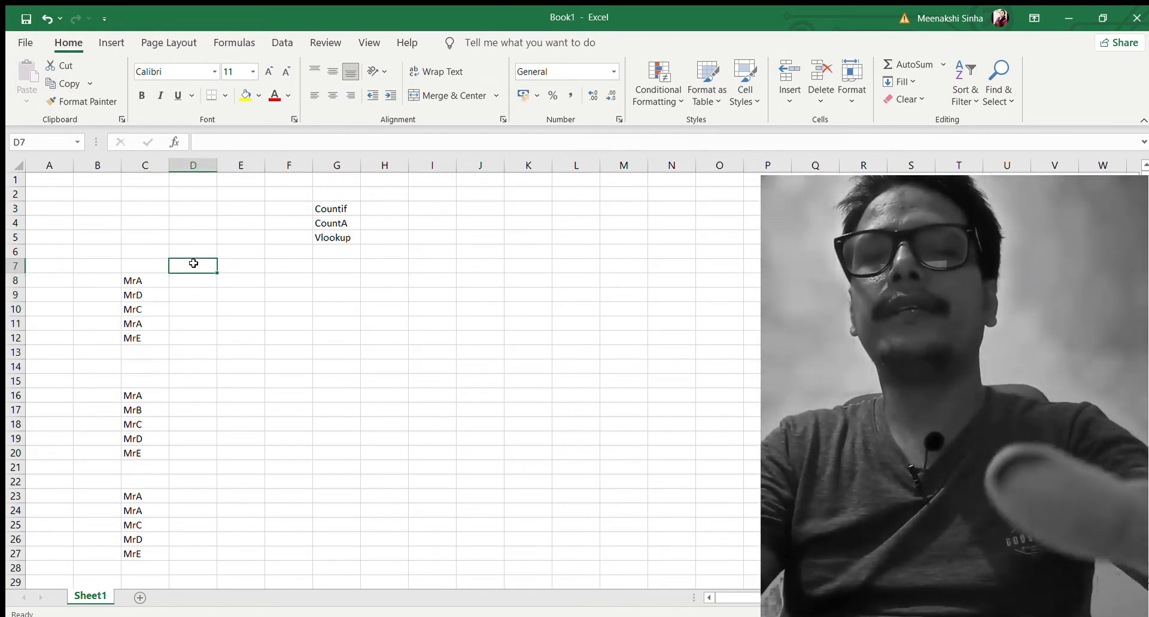
{"action": "type", "text": "1"}
{"action": "key", "text": "Tab"}
{"action": "type", "text": "2"}
{"action": "key", "text": "Tab"}
{"action": "type", "text": "3"}
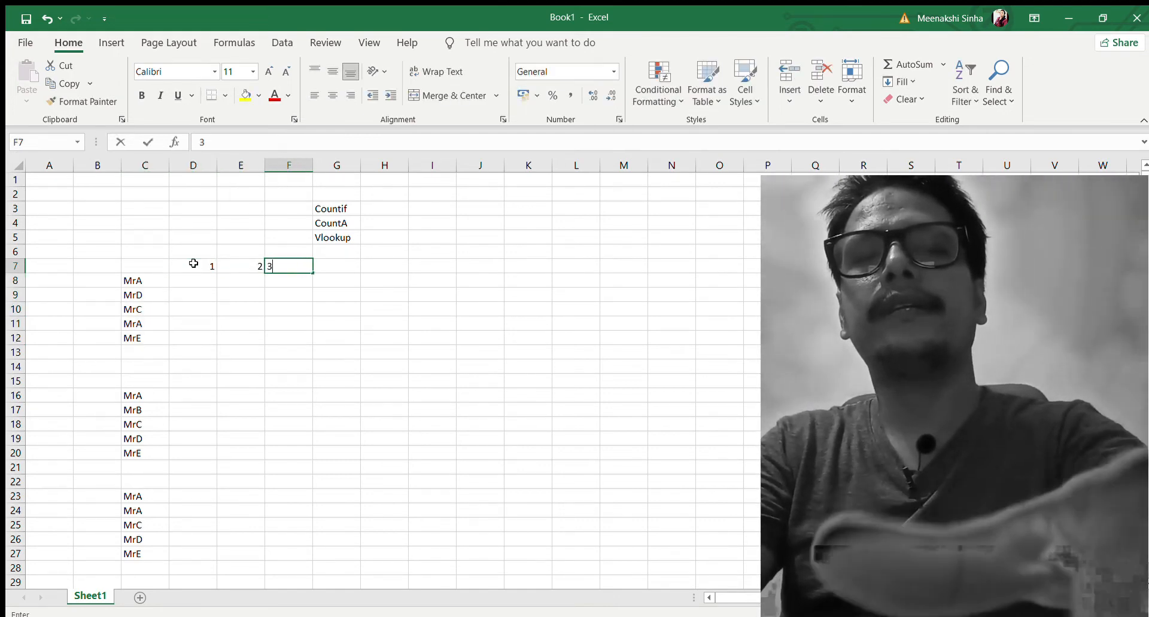
{"action": "key", "text": "Tab"}
{"action": "type", "text": "4"}
{"action": "key", "text": "Tab"}
{"action": "type", "text": "5"}
{"action": "key", "text": "Tab"}
{"action": "type", "text": "6"}
{"action": "key", "text": "Tab"}
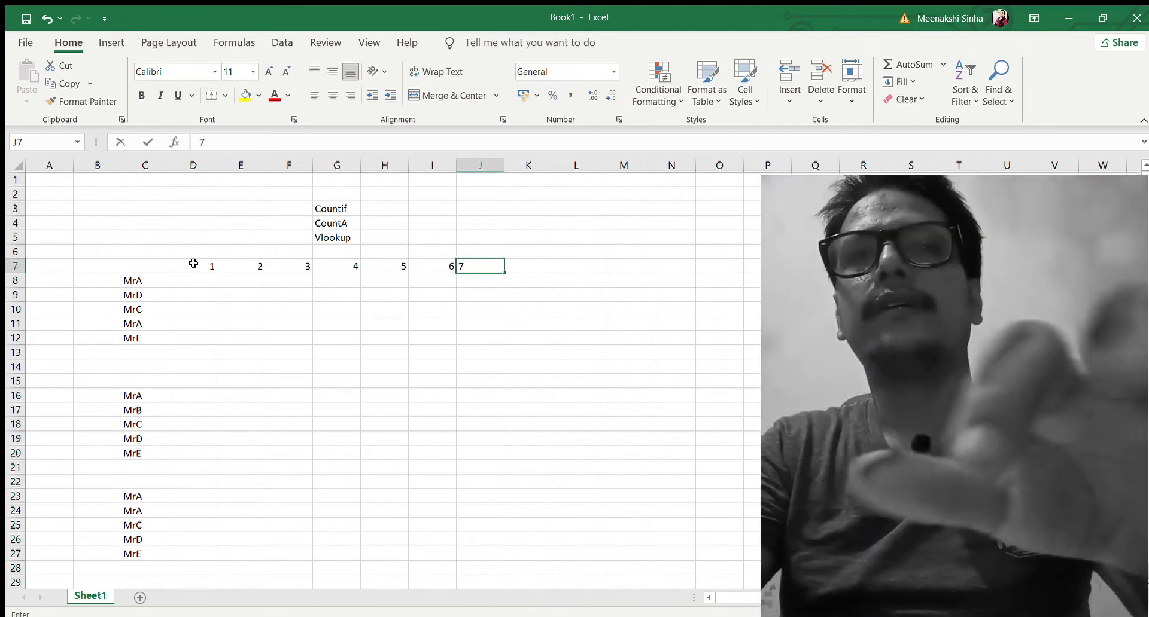
{"action": "type", "text": "7"}
{"action": "key", "text": "Tab"}
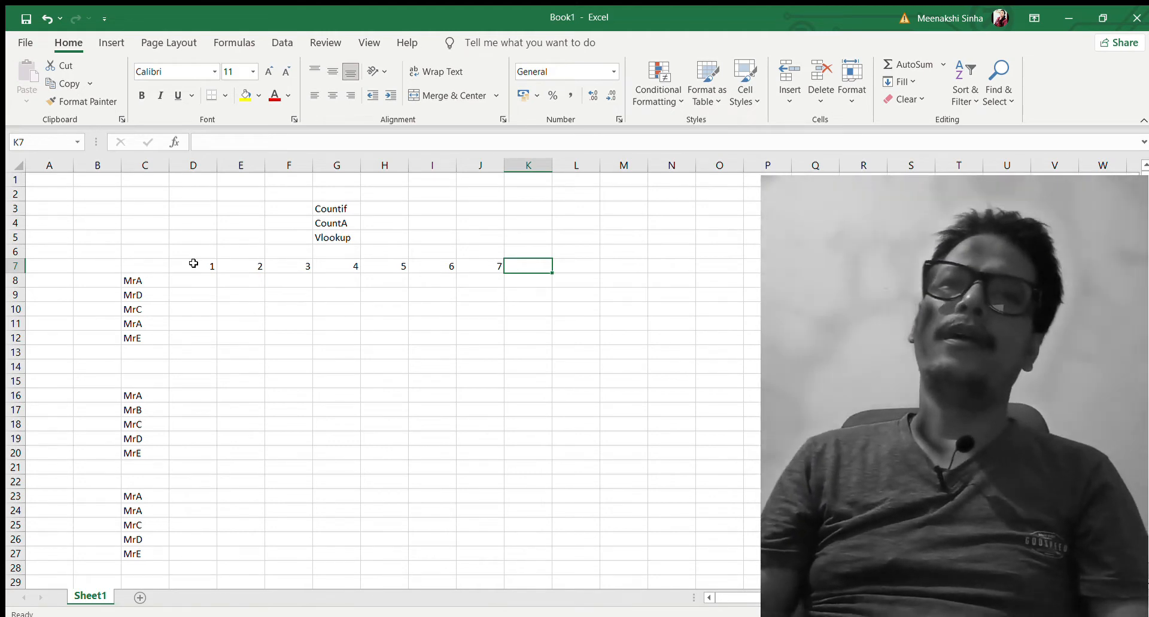
Step: Add the header "total P" in K7, directly after the day columns
{"action": "type", "text": "total"}
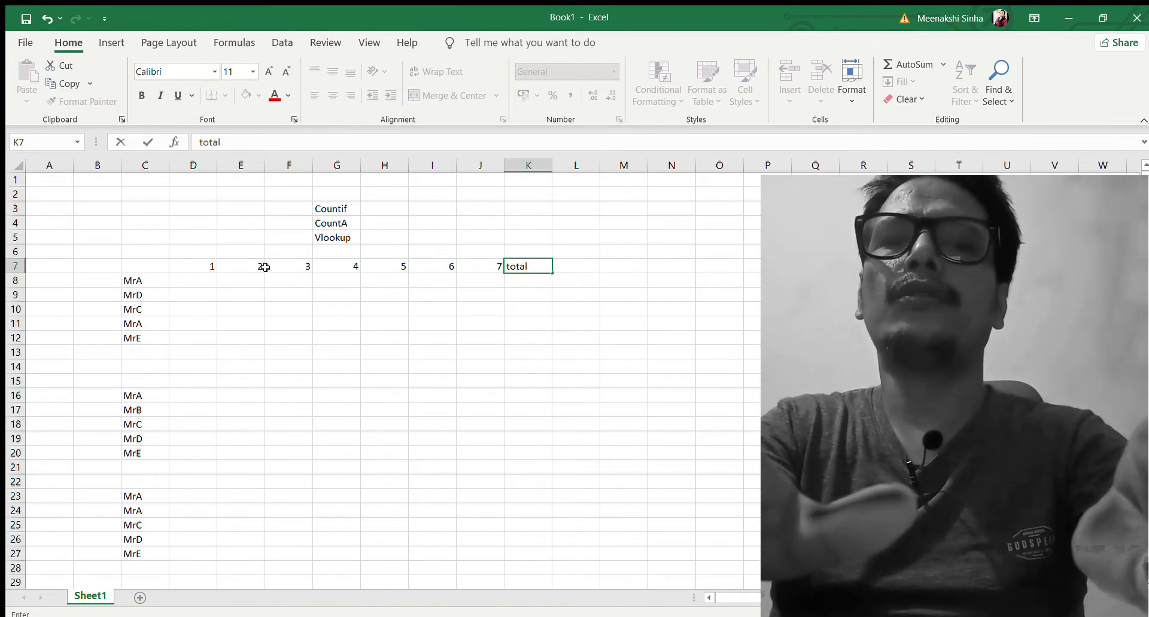
{"action": "type", "text": " P"}
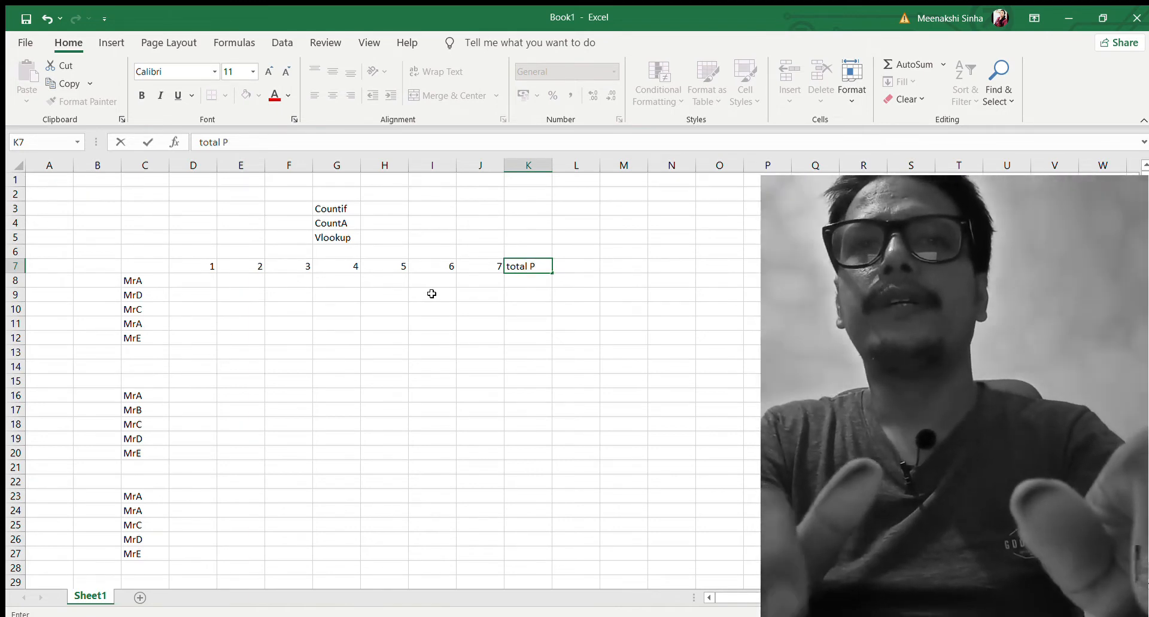
{"action": "left_click", "coordinate": [459, 292]}
Step: Enter WO in D8 and P in E8 for the first employee's attendance
{"action": "left_click", "coordinate": [194, 278]}
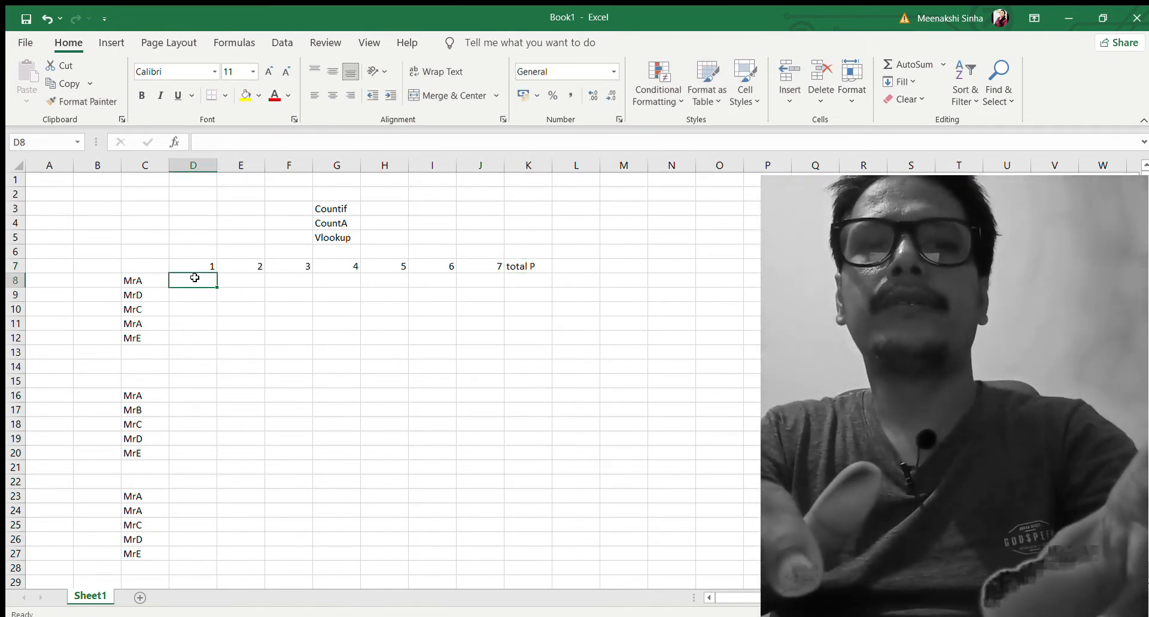
{"action": "type", "text": "WO"}
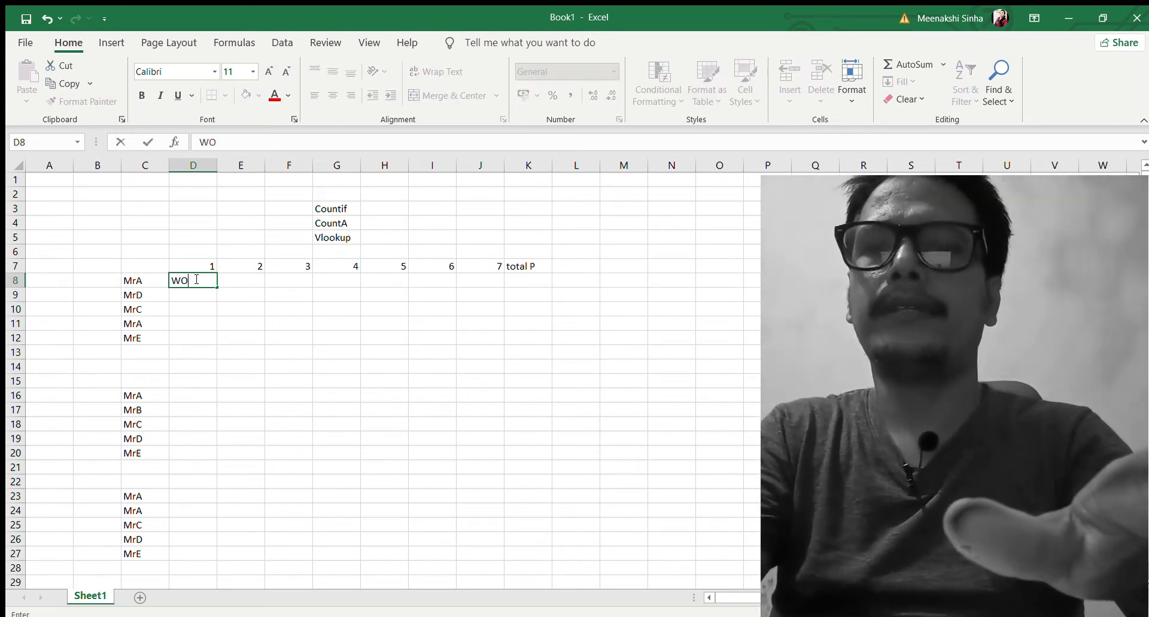
{"action": "key", "text": "Tab"}
{"action": "type", "text": "P"}
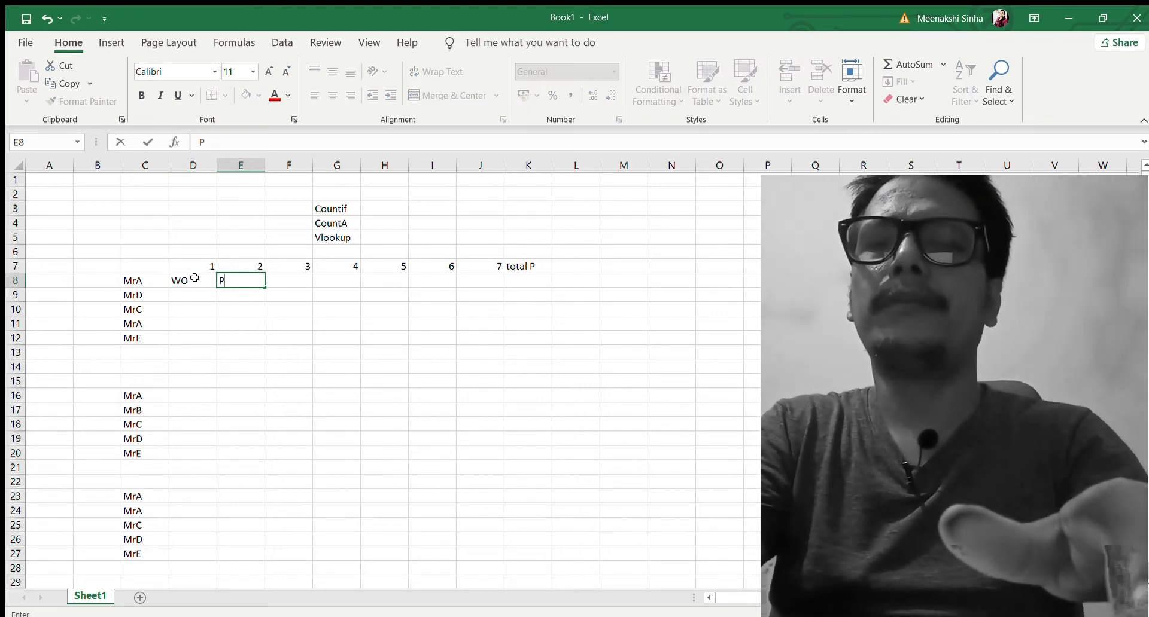
{"action": "key", "text": "Return"}
Step: Copy the P from E8 across the remaining day columns of row 8, through J8
{"action": "key", "text": "Up"}
{"action": "key", "text": "ctrl+c"}
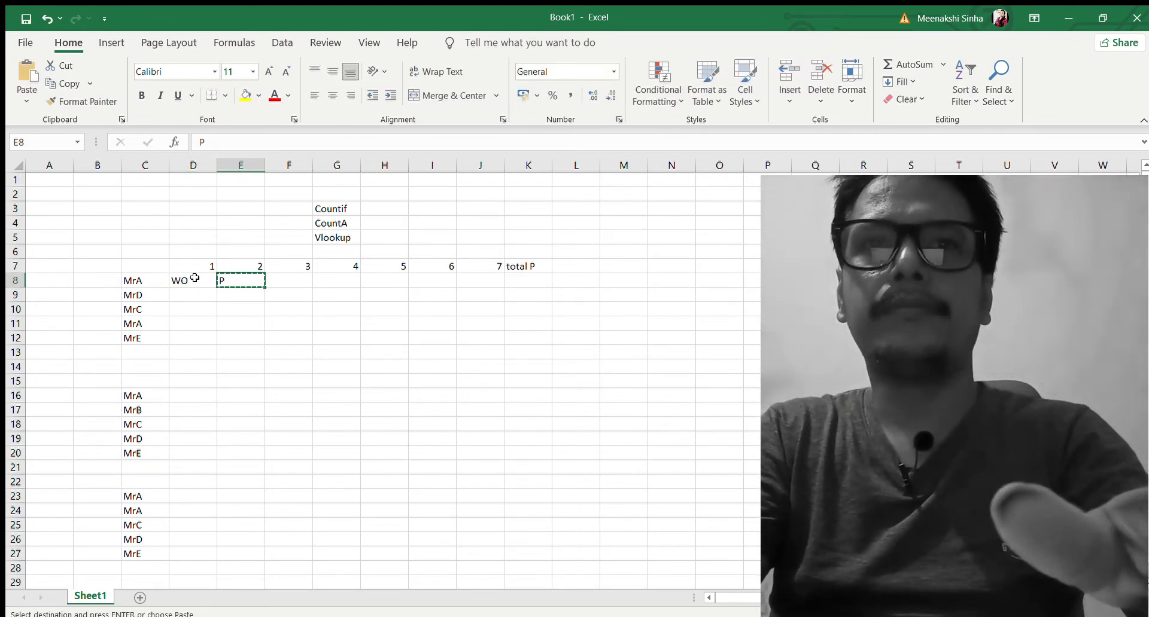
{"action": "key", "text": "shift+Right"}
{"action": "key", "text": "shift+Right"}
{"action": "key", "text": "shift+Right"}
{"action": "key", "text": "shift+Right"}
{"action": "key", "text": "shift+Right"}
{"action": "key", "text": "ctrl+v"}
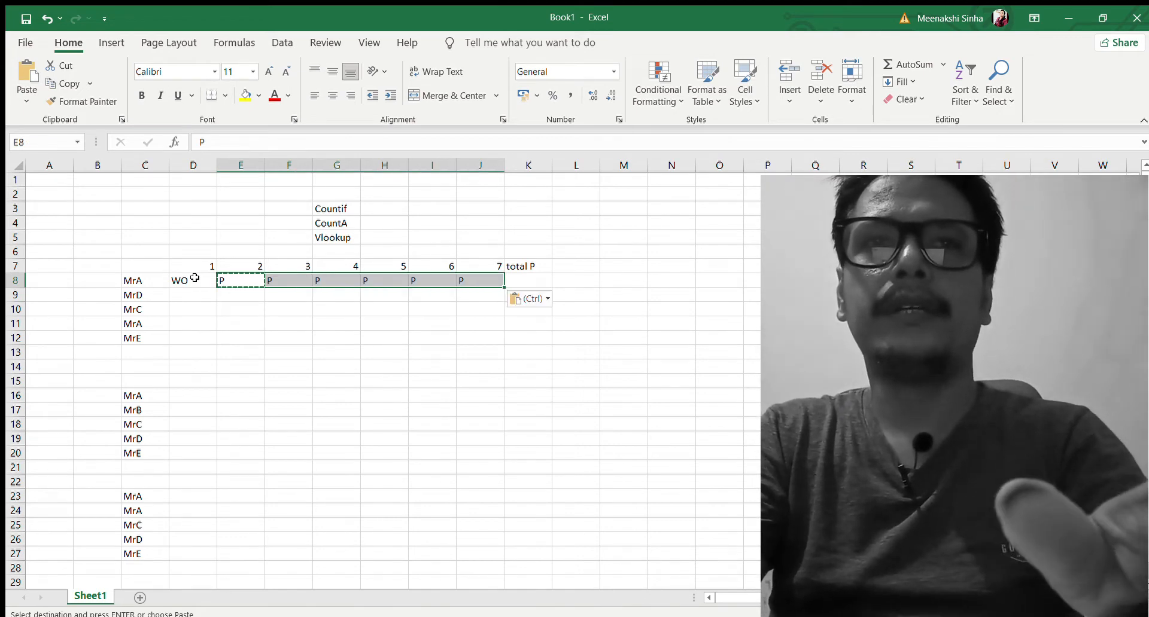
Step: Fill the other four employees' attendance cells, D9:J12, with the copied P
{"action": "key", "text": "Down"}
{"action": "key", "text": "Down"}
{"action": "key", "text": "Up"}
{"action": "key", "text": "Left"}
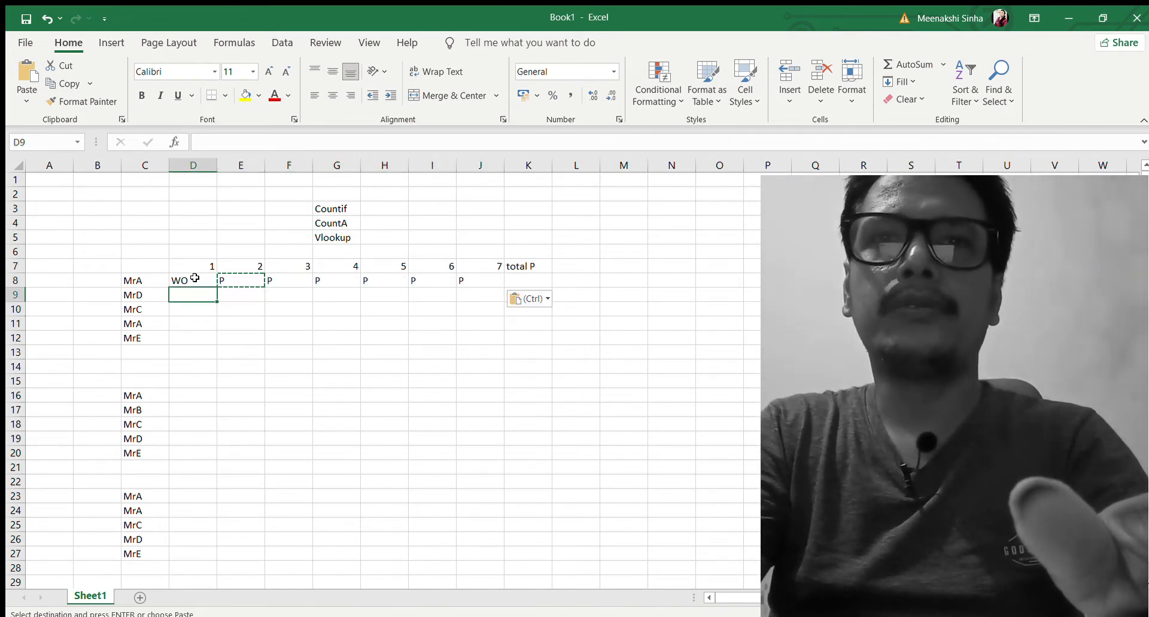
{"action": "key", "text": "shift+Right"}
{"action": "key", "text": "shift+Right"}
{"action": "key", "text": "shift+Right"}
{"action": "key", "text": "shift+Right"}
{"action": "key", "text": "shift+Right"}
{"action": "key", "text": "shift+Right"}
{"action": "key", "text": "shift+Down"}
{"action": "key", "text": "shift+Down"}
{"action": "key", "text": "shift+Down"}
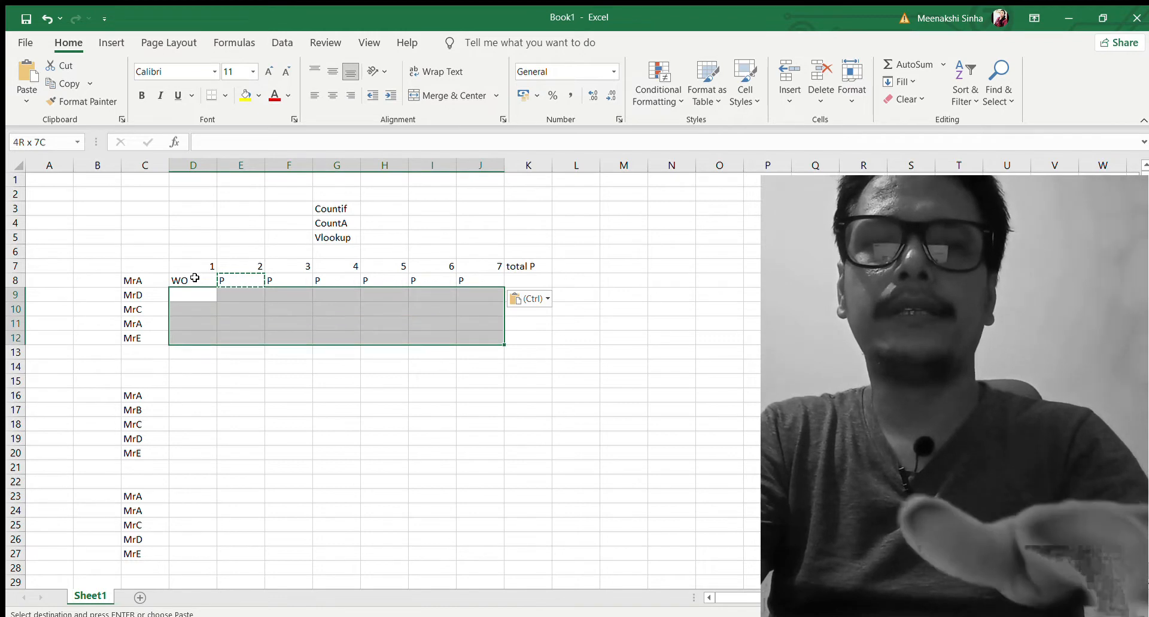
{"action": "key", "text": "ctrl+v"}
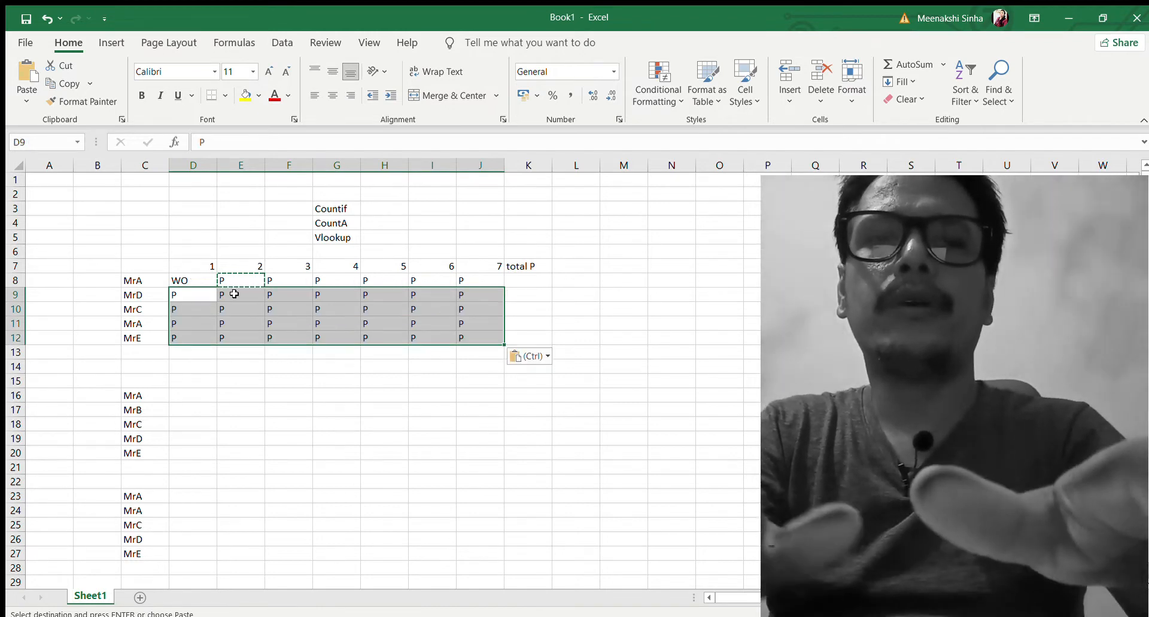
Step: Change the row 9 attendance to WO in E9 and A in F9
{"action": "left_click", "coordinate": [234, 293]}
{"action": "type", "text": "SO"}
{"action": "key", "text": "BackSpace"}
{"action": "key", "text": "BackSpace"}
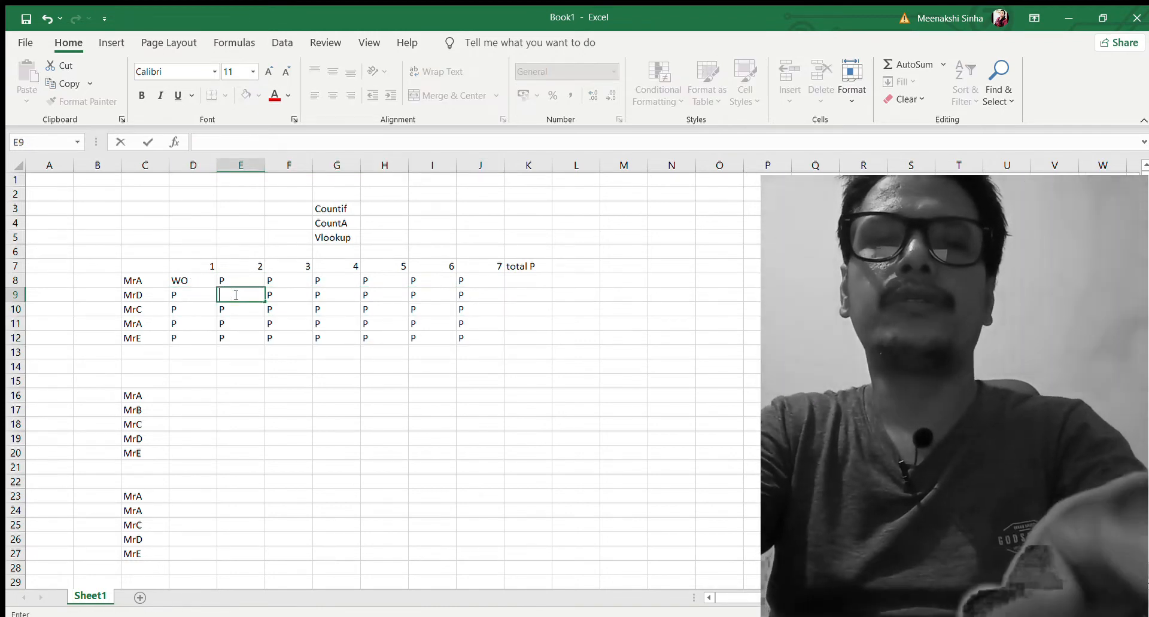
{"action": "type", "text": "WO"}
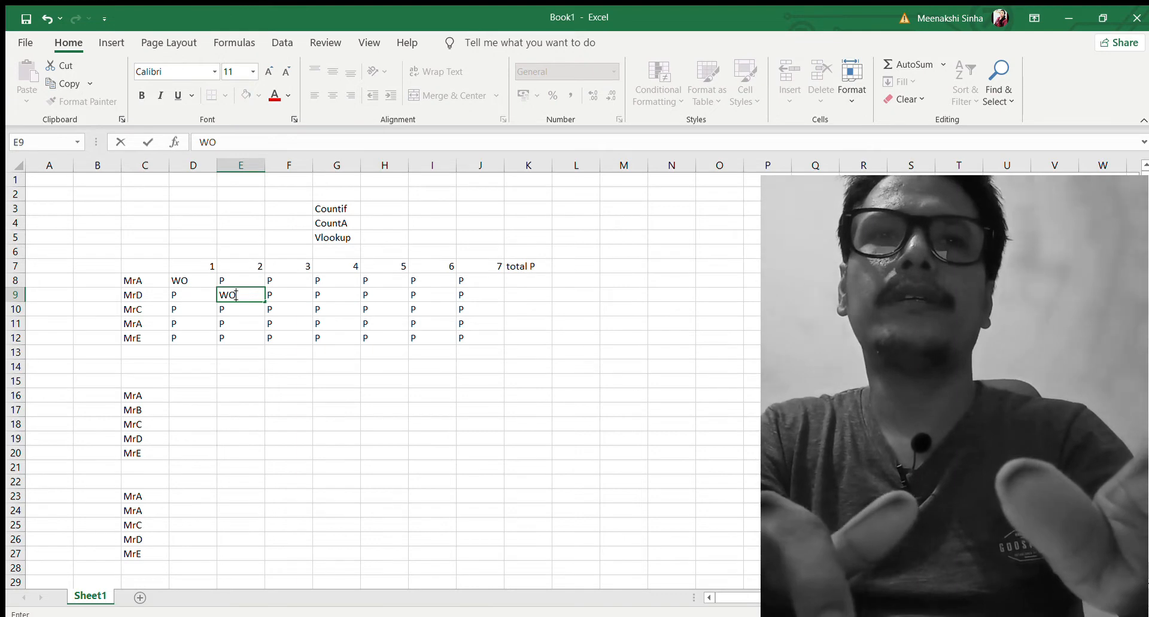
{"action": "left_click", "coordinate": [284, 299]}
{"action": "type", "text": "A"}
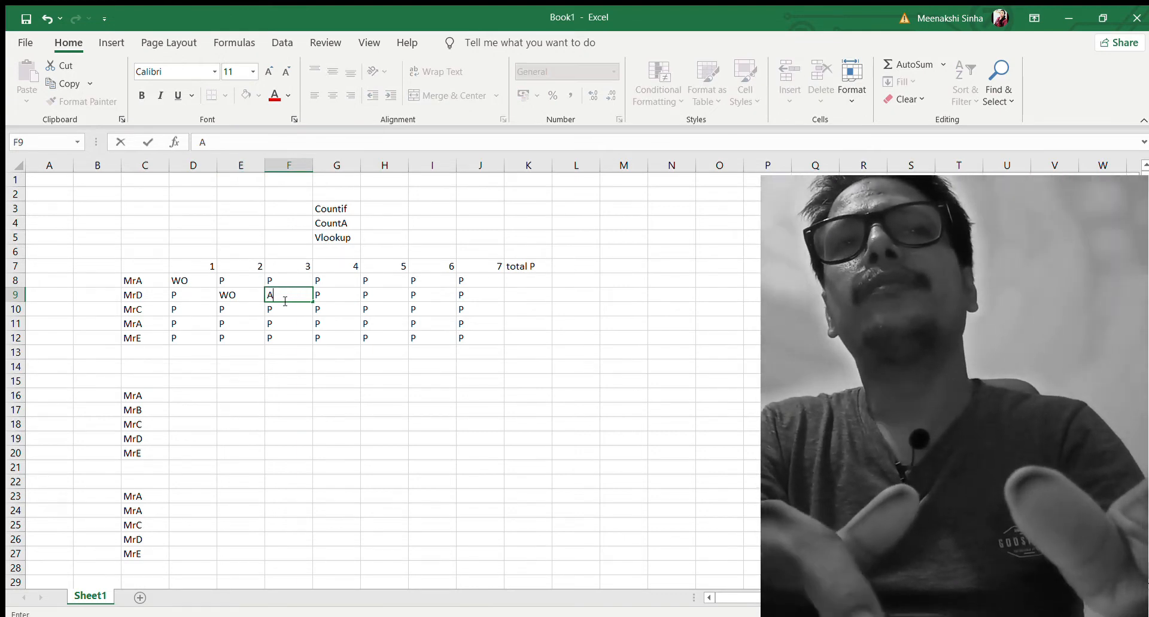
Step: Copy the WO from E9 into F10 as the row 10 employee's day 3 entry
{"action": "left_click", "coordinate": [186, 312]}
{"action": "key", "text": "Right"}
{"action": "key", "text": "Right"}
{"action": "key", "text": "Right"}
{"action": "key", "text": "Right"}
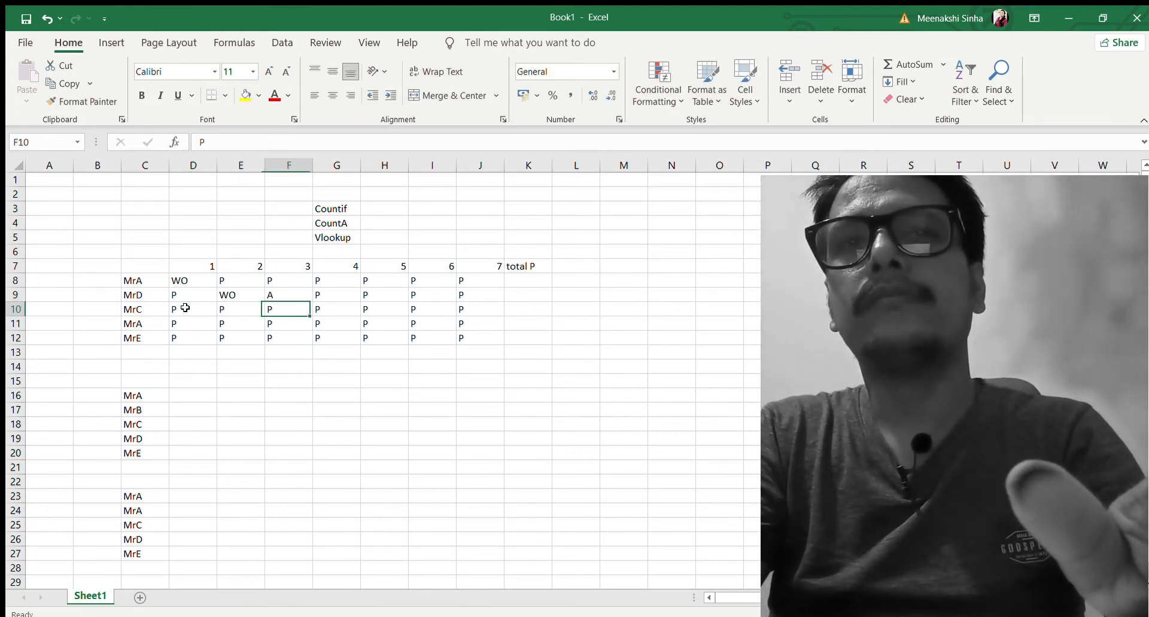
{"action": "key", "text": "Left"}
{"action": "key", "text": "Left"}
{"action": "key", "text": "Left"}
{"action": "key", "text": "Up"}
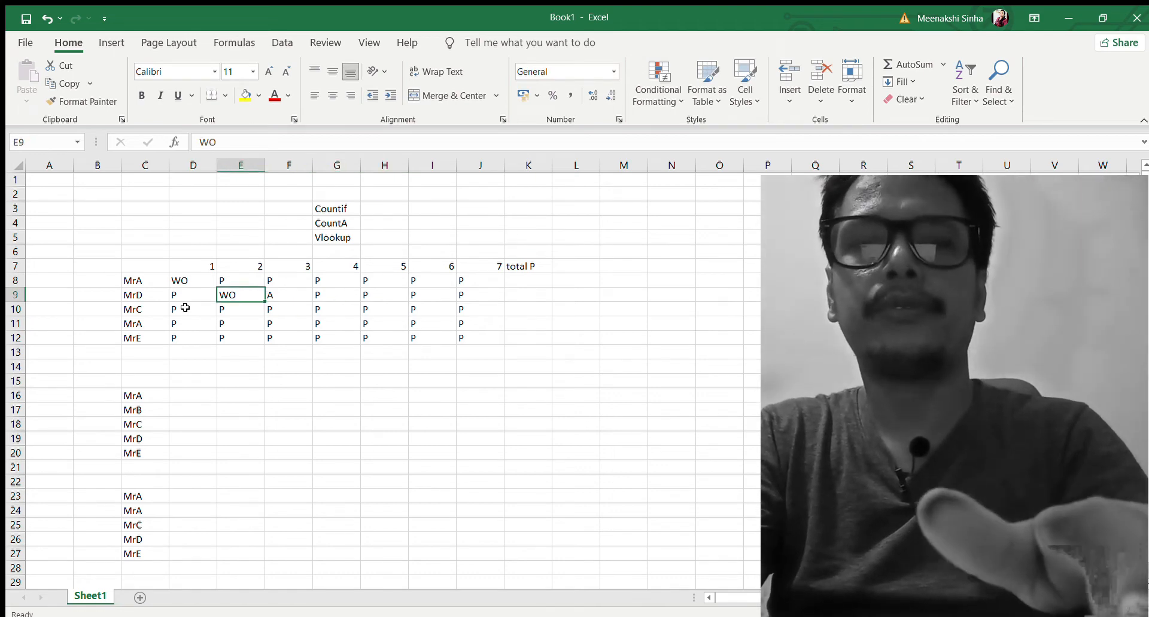
{"action": "key", "text": "ctrl+c"}
{"action": "key", "text": "Down"}
{"action": "key", "text": "Down"}
{"action": "key", "text": "Right"}
{"action": "key", "text": "Up"}
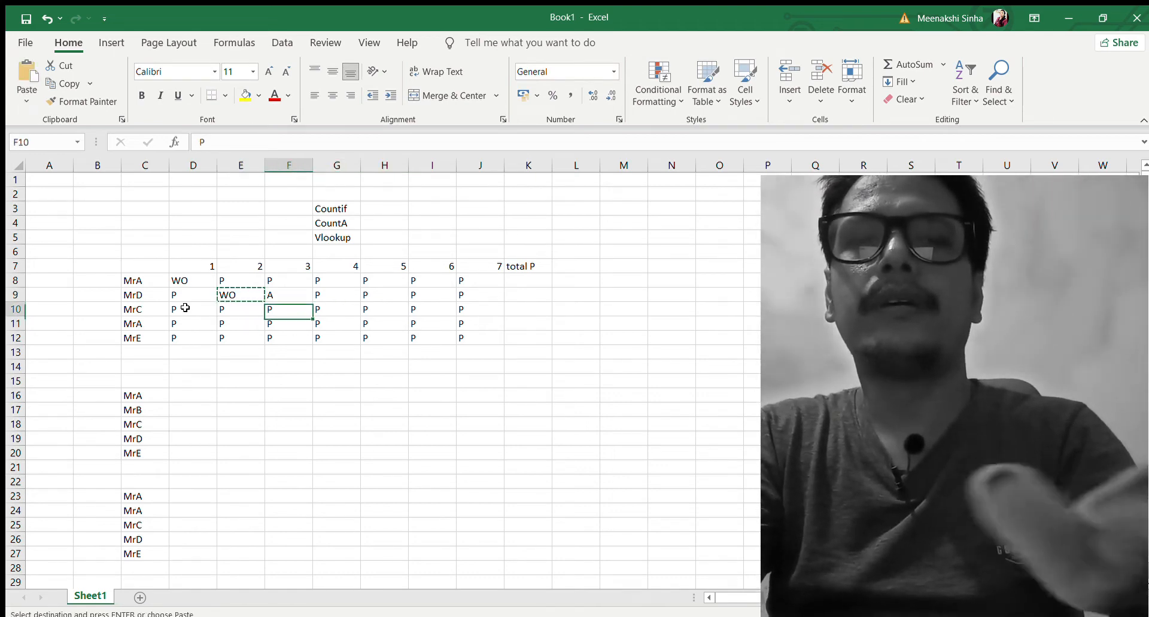
{"action": "key", "text": "ctrl+v"}
Step: Paste the copied WO into G11 and H12 for the last two employees
{"action": "key", "text": "Right"}
{"action": "key", "text": "Down"}
{"action": "key", "text": "ctrl+v"}
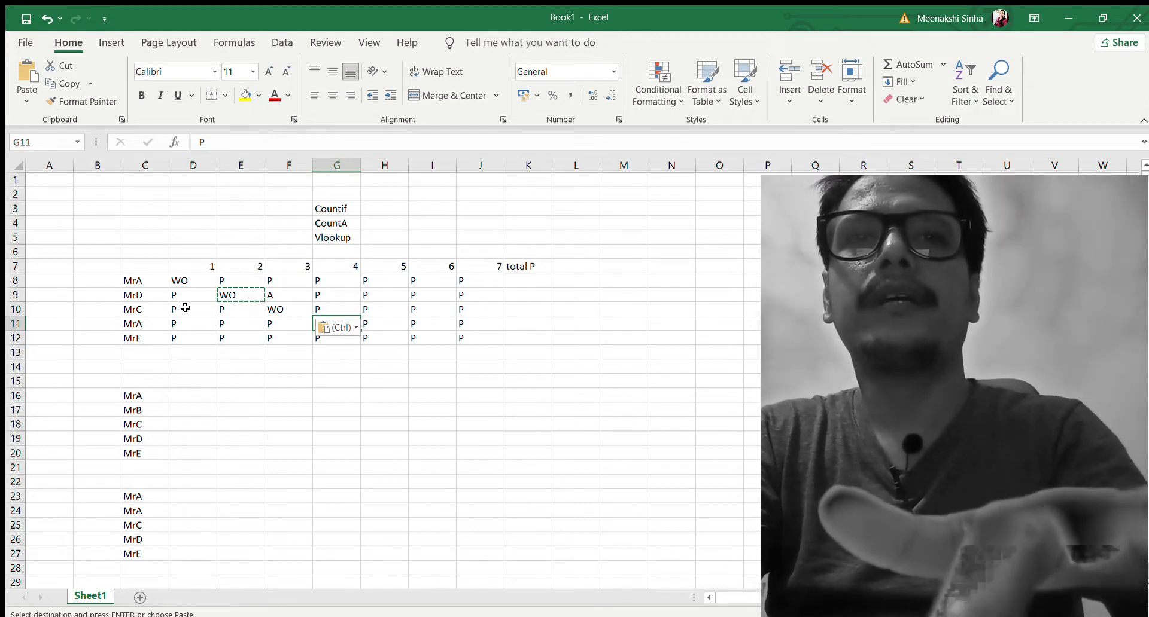
{"action": "key", "text": "Down"}
{"action": "key", "text": "Right"}
{"action": "key", "text": "ctrl+v"}
{"action": "key", "text": "Up"}
{"action": "key", "text": "Up"}
{"action": "key", "text": "Up"}
{"action": "key", "text": "Up"}
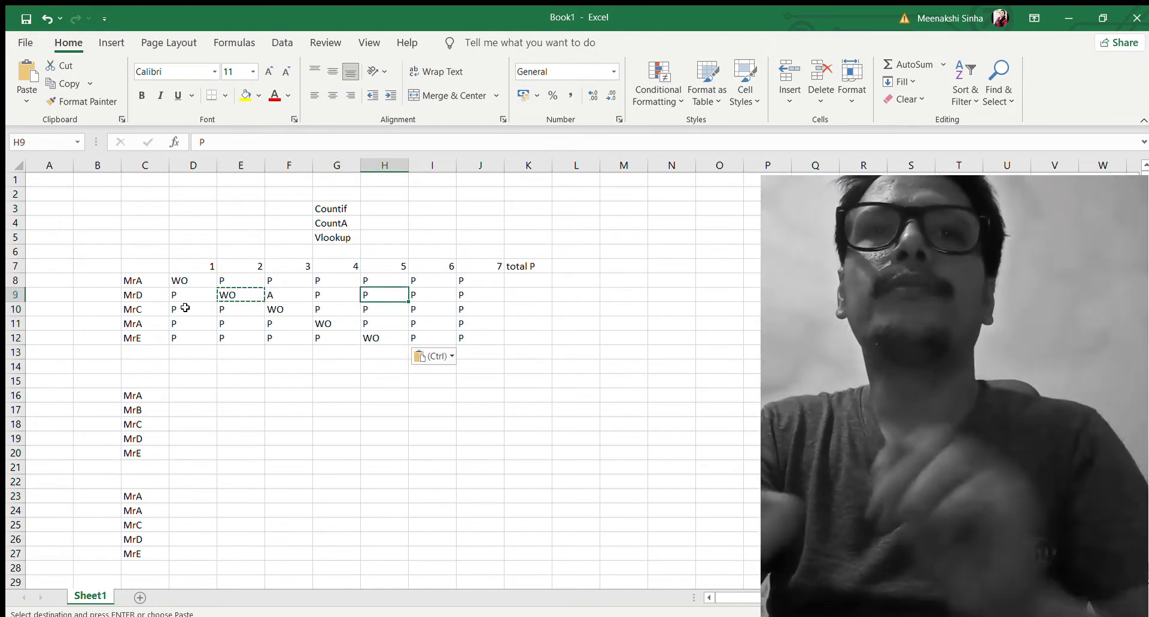
{"action": "left_click", "coordinate": [152, 283]}
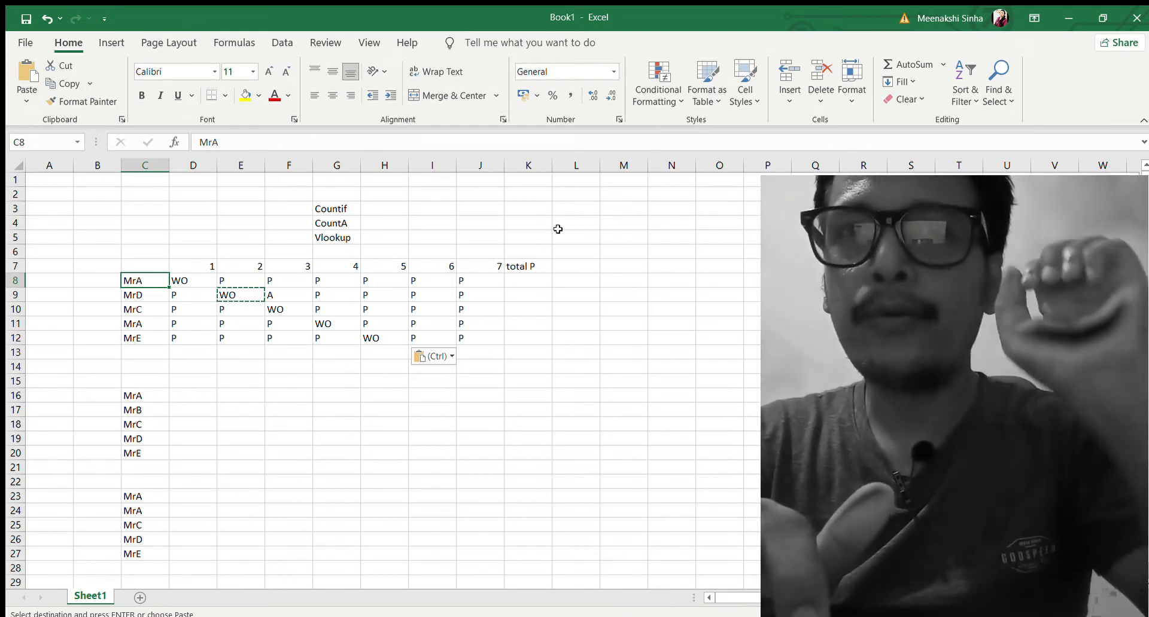
Step: Enter =COUNTIF(D8:J8,"P") in K8 to total the first employee's present days
{"action": "left_click", "coordinate": [530, 286]}
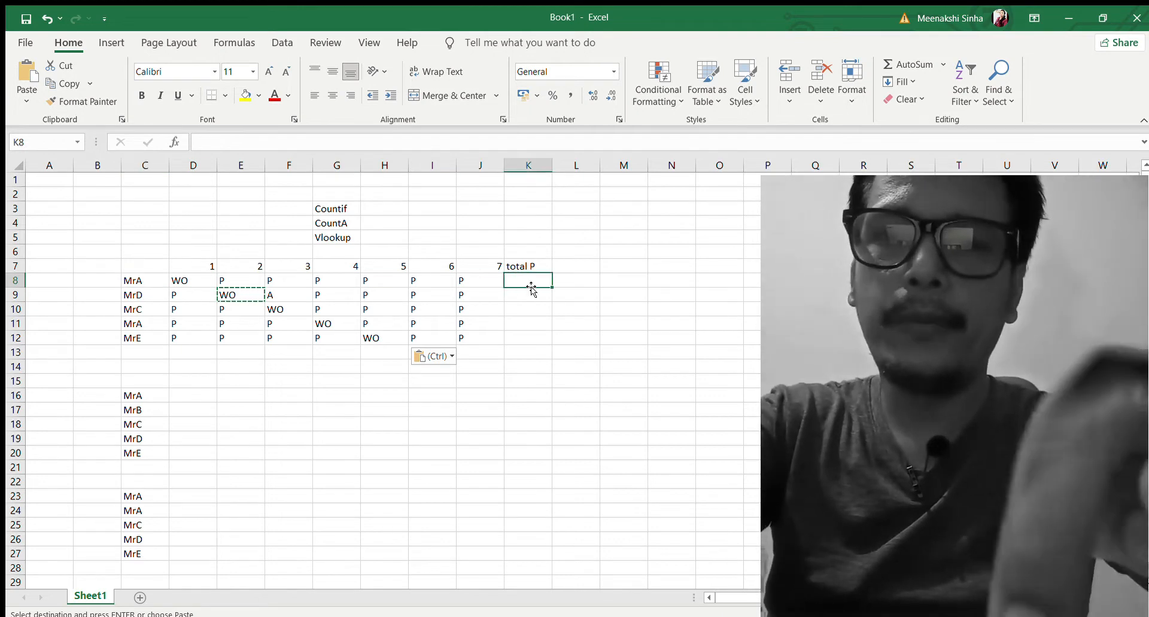
{"action": "type", "text": "=coun"}
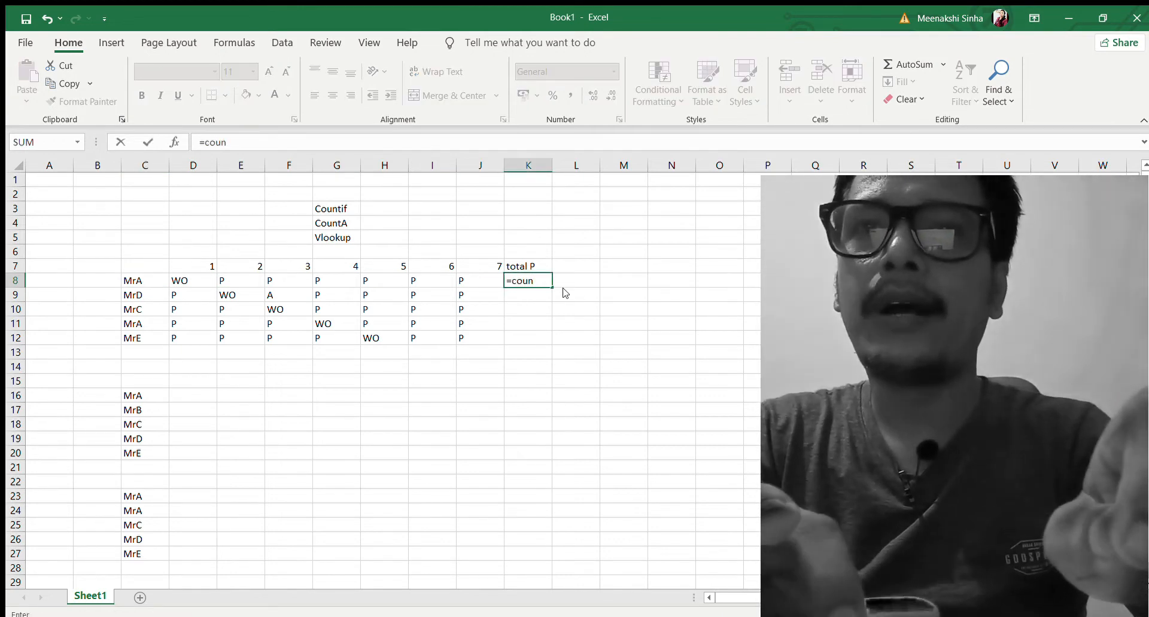
{"action": "key", "text": "Tab"}
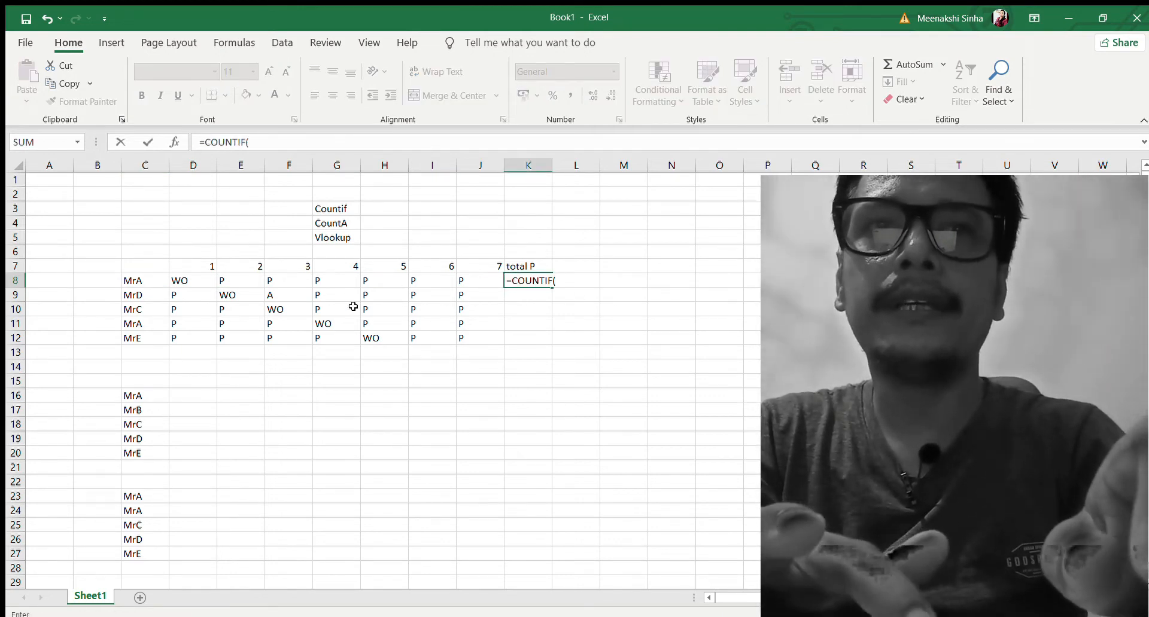
{"action": "left_click", "coordinate": [189, 278]}
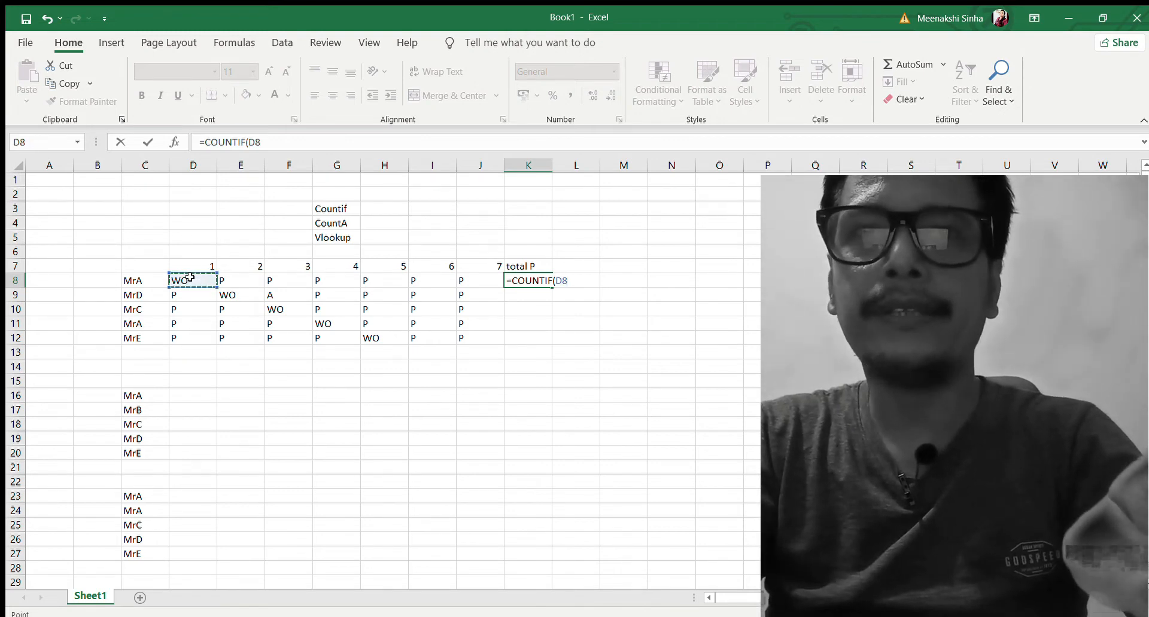
{"action": "key", "text": "shift+Right"}
{"action": "key", "text": "shift+Right"}
{"action": "key", "text": "shift+Right"}
{"action": "key", "text": "shift+Right"}
{"action": "key", "text": "shift+Right"}
{"action": "key", "text": "shift+Right"}
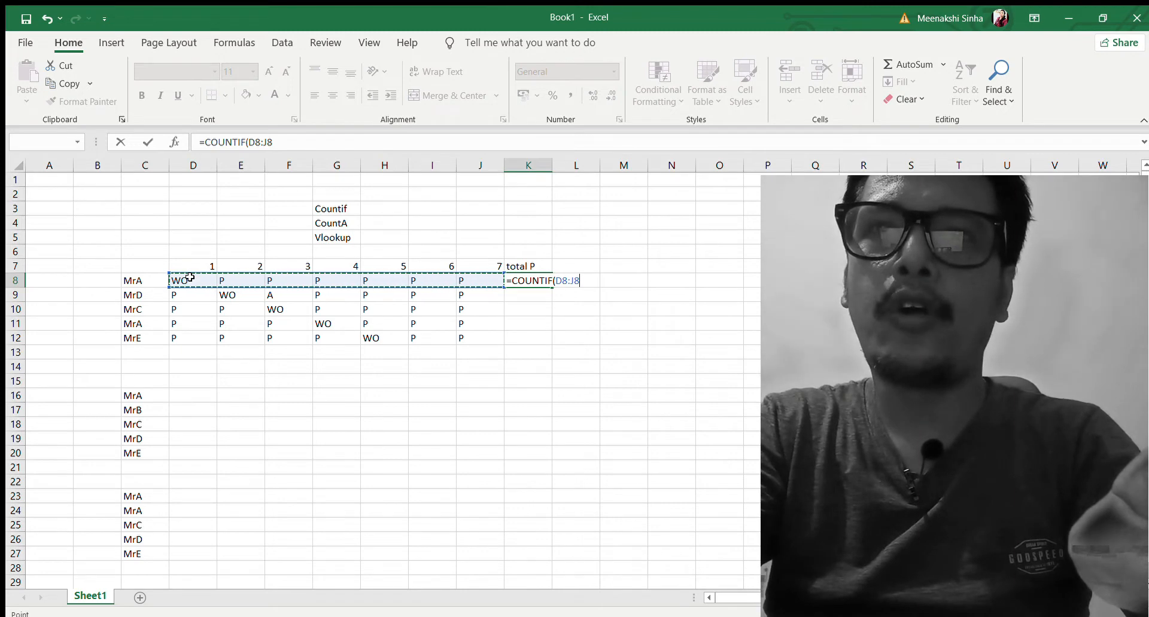
{"action": "type", "text": ","}
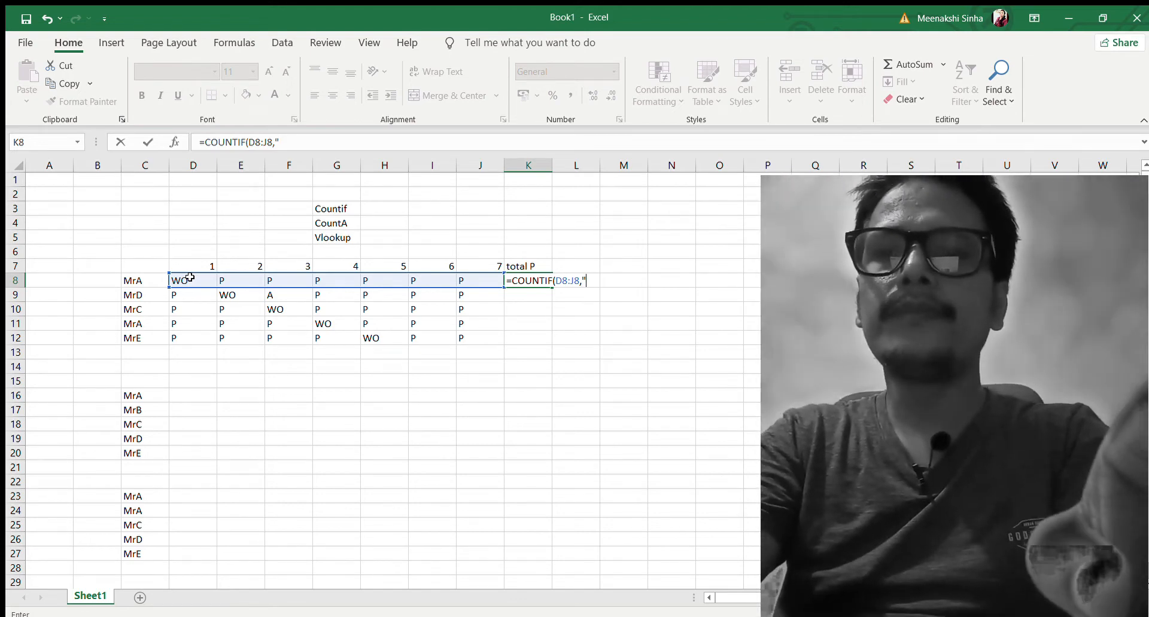
{"action": "type", "text": "P"}
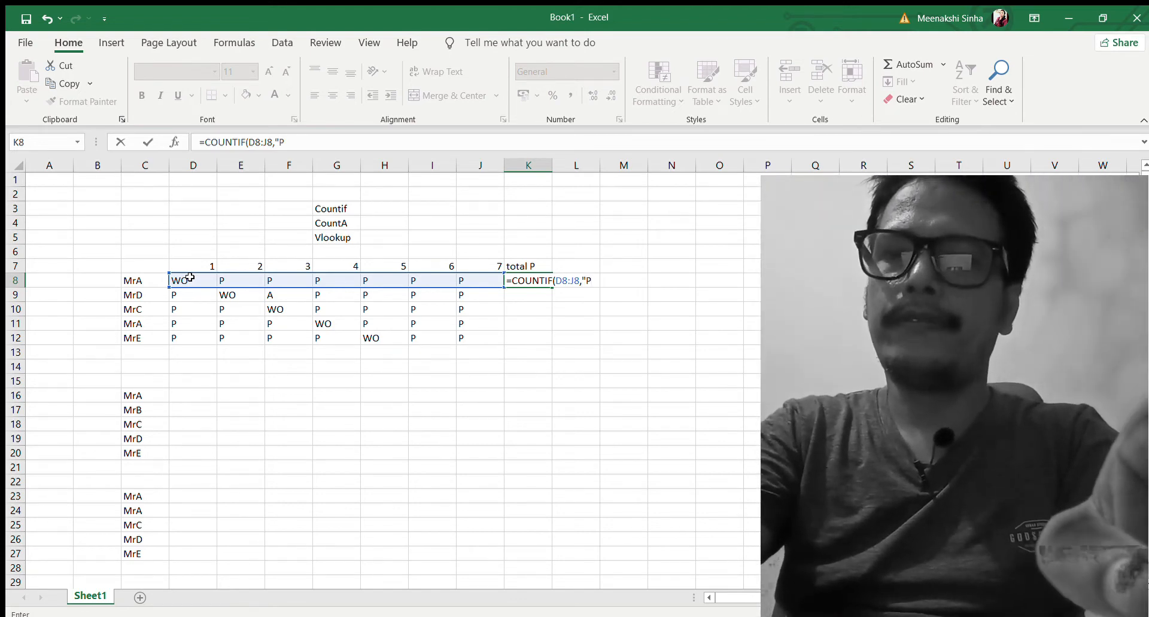
{"action": "type", "text": "\""}
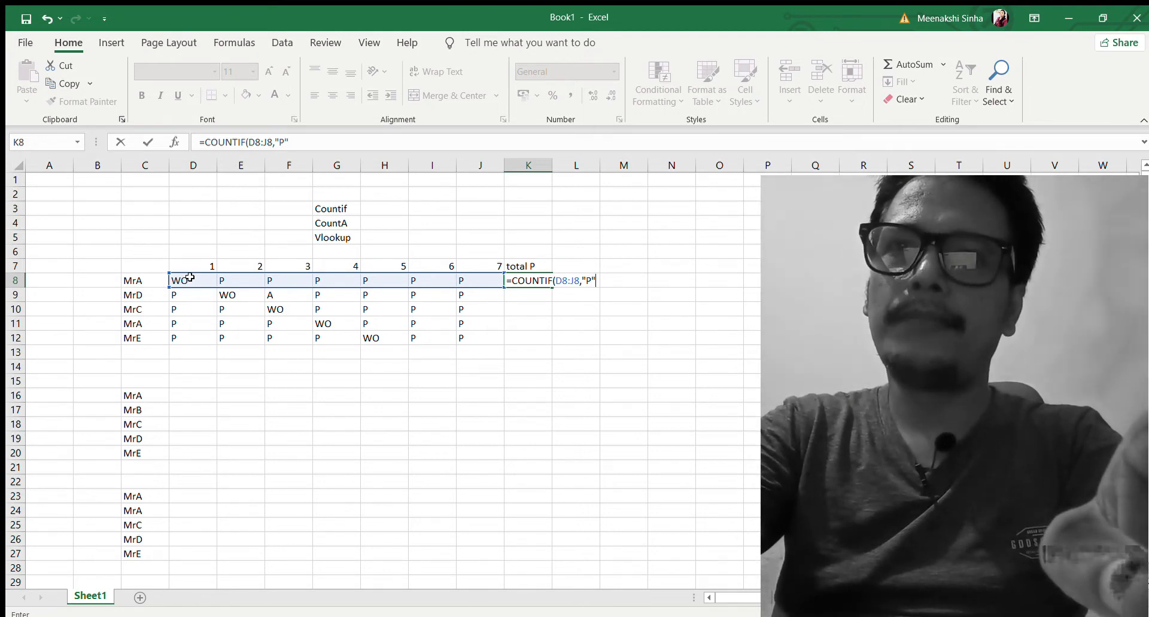
{"action": "type", "text": ")"}
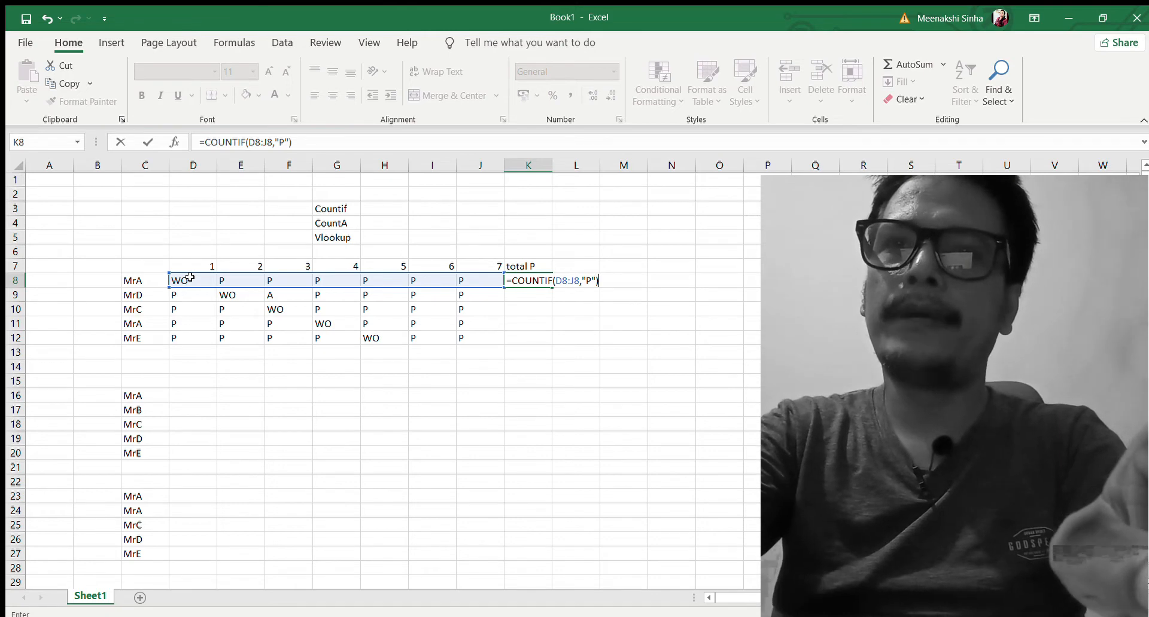
{"action": "key", "text": "Return"}
Step: Fill the COUNTIF formula from K8 down through K12 for the remaining employees
{"action": "key", "text": "Up"}
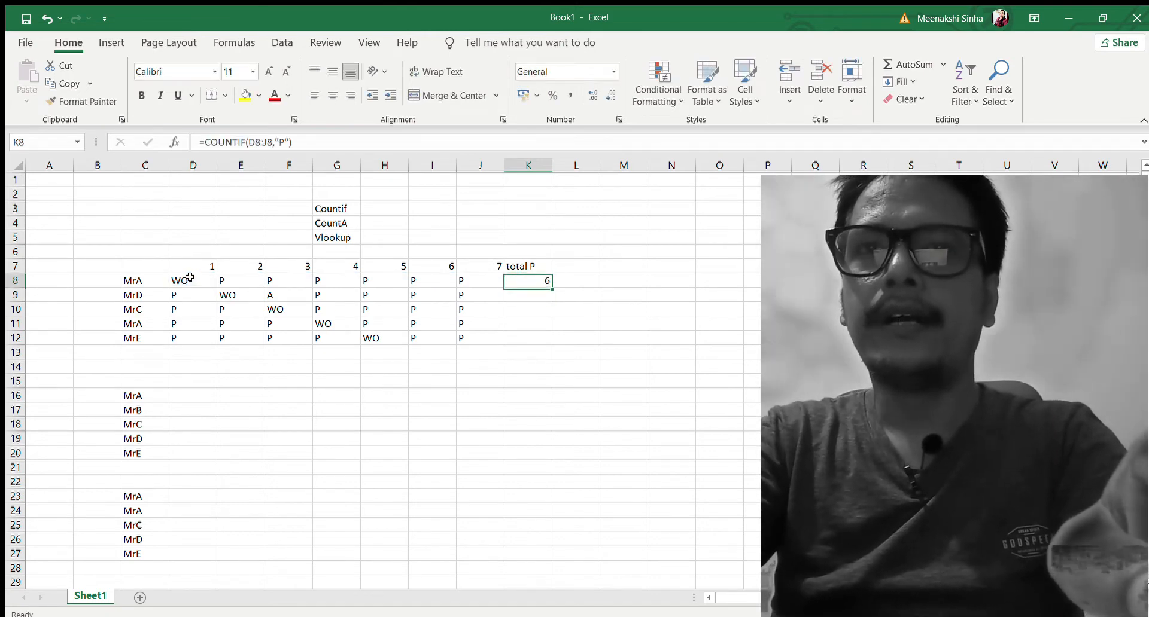
{"action": "key", "text": "shift+Down"}
{"action": "key", "text": "shift+Down"}
{"action": "key", "text": "shift+Down"}
{"action": "key", "text": "shift+Down"}
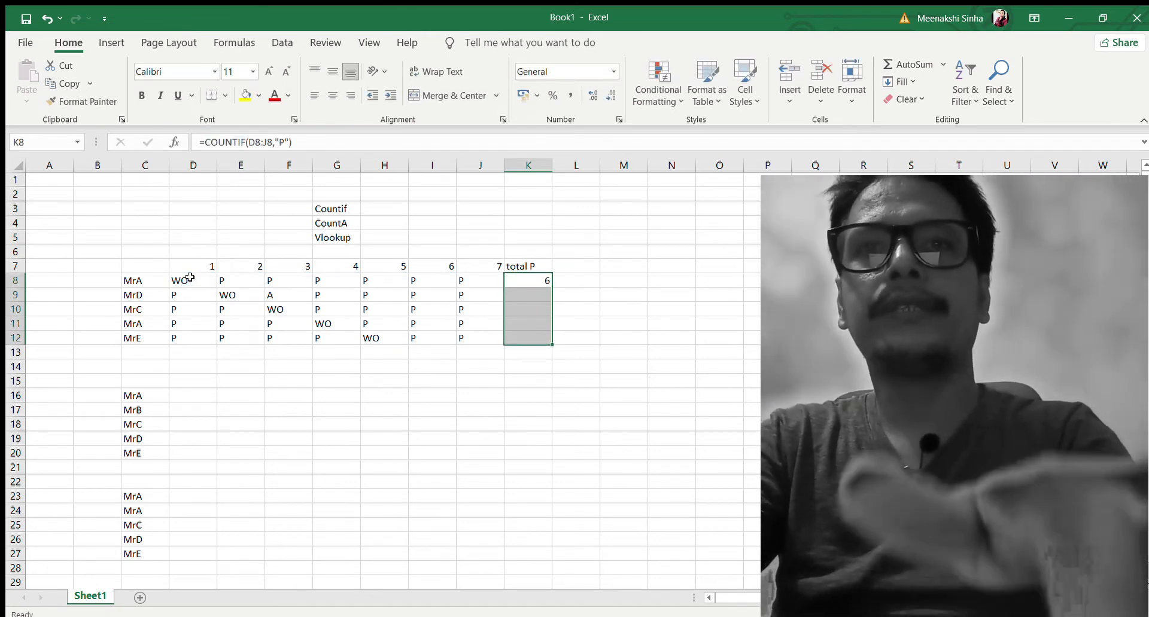
{"action": "key", "text": "ctrl+d"}
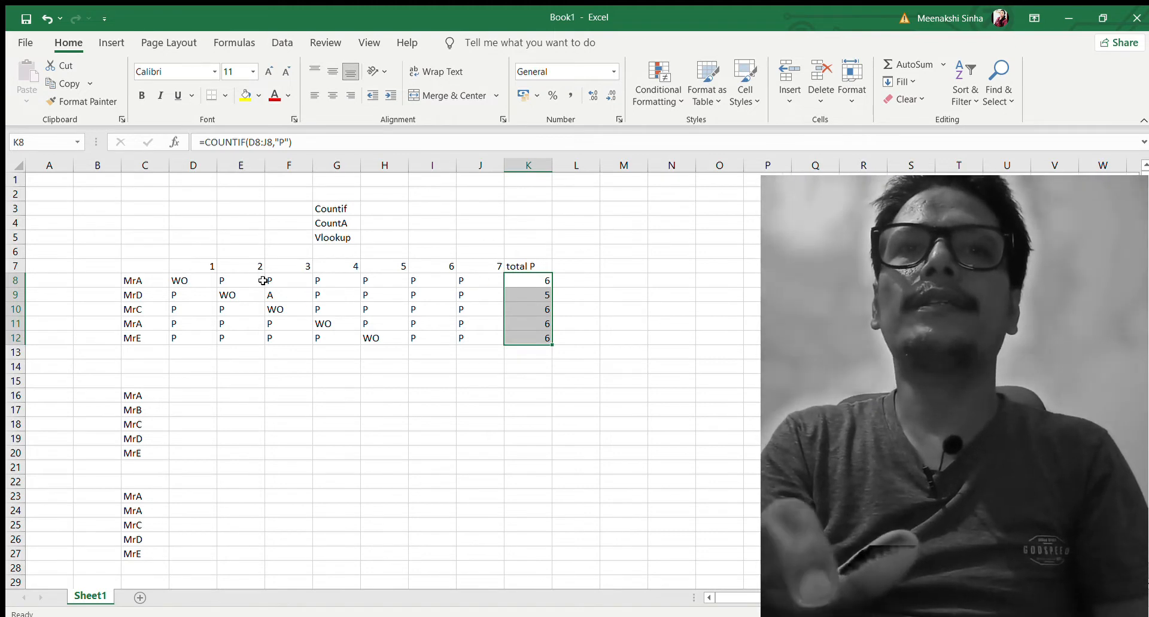
Step: Check the row 9 present total in K9 against the absence entry in F9
{"action": "left_click", "coordinate": [243, 278]}
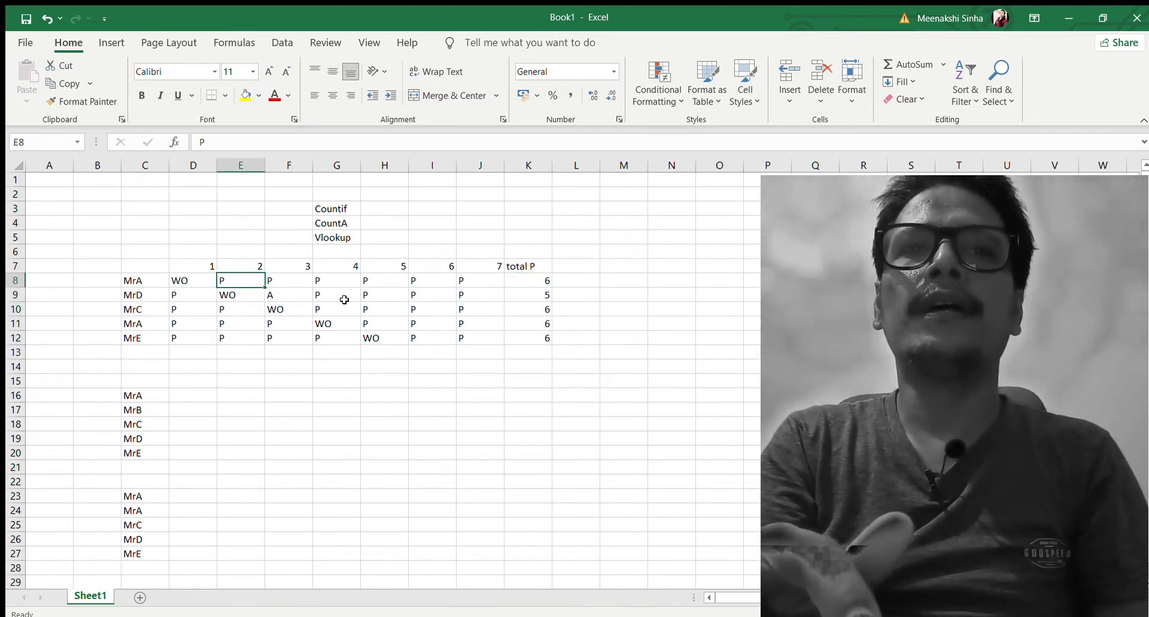
{"action": "left_click", "coordinate": [532, 295]}
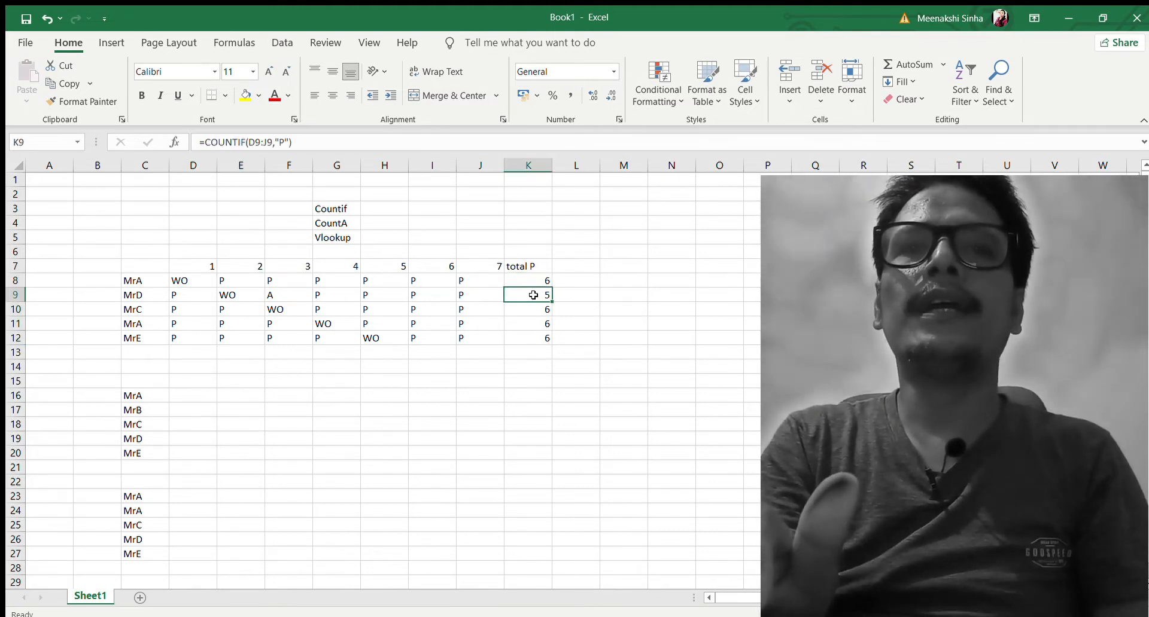
{"action": "left_click", "coordinate": [294, 298]}
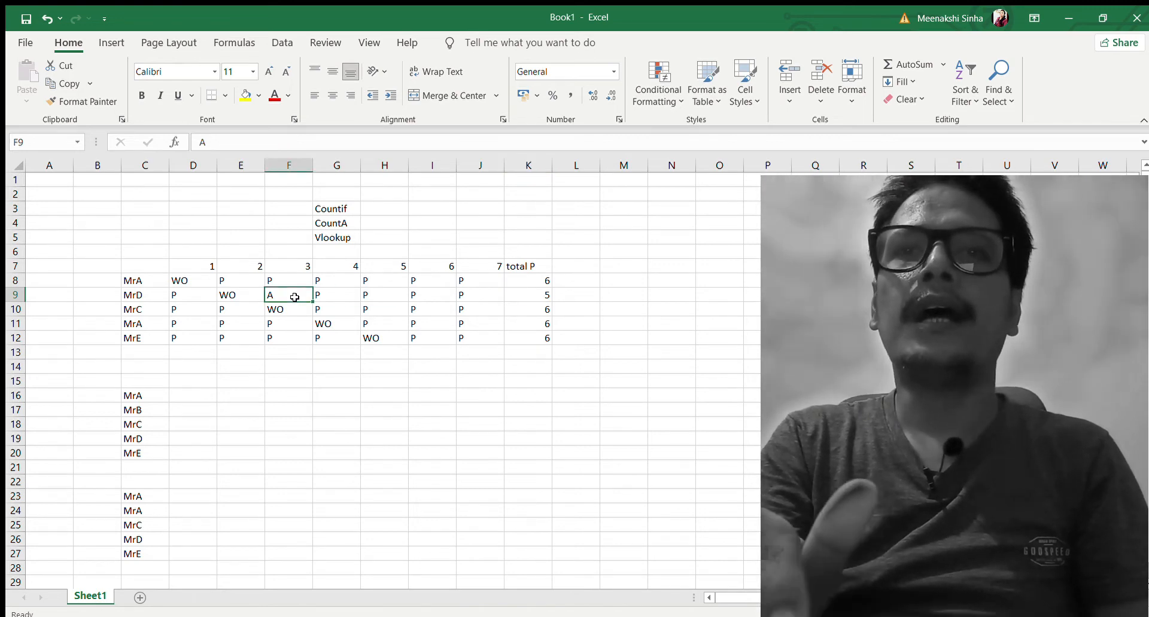
Step: Copy the total P column, K7:K12 including its header, into the adjacent column starting at L7
{"action": "left_click", "coordinate": [528, 278]}
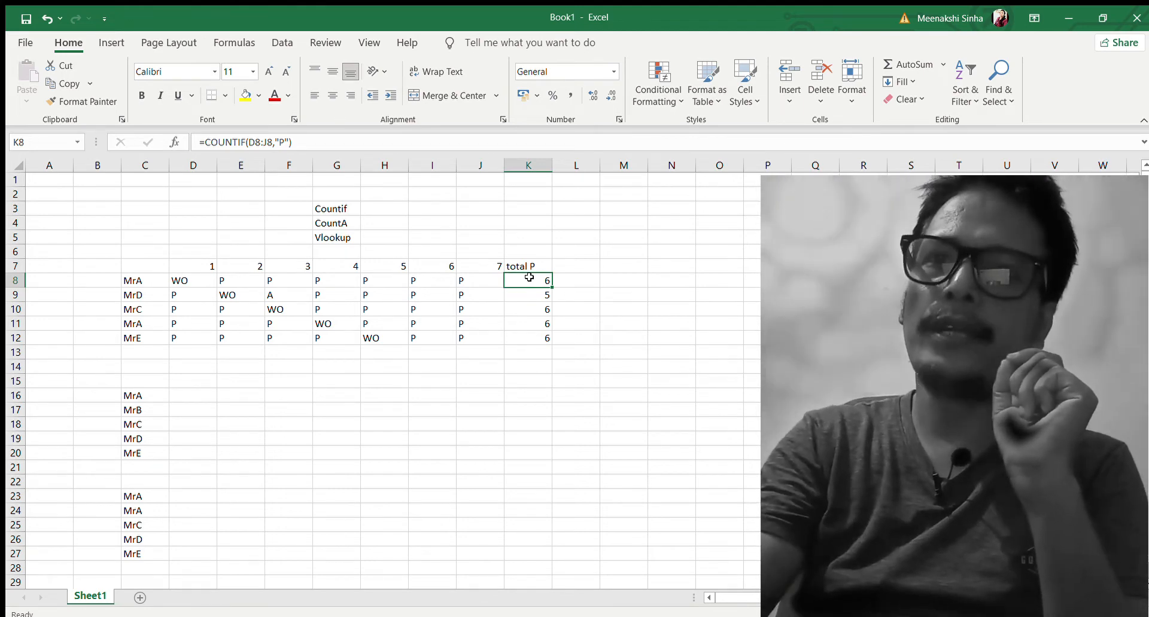
{"action": "key", "text": "Up"}
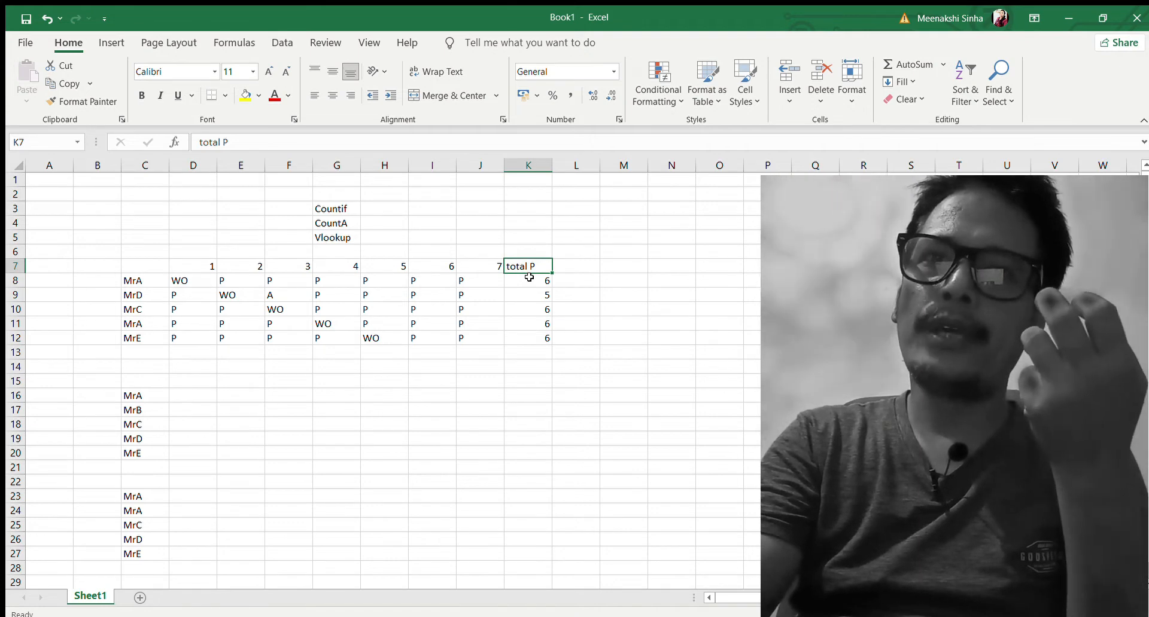
{"action": "left_click", "coordinate": [529, 277]}
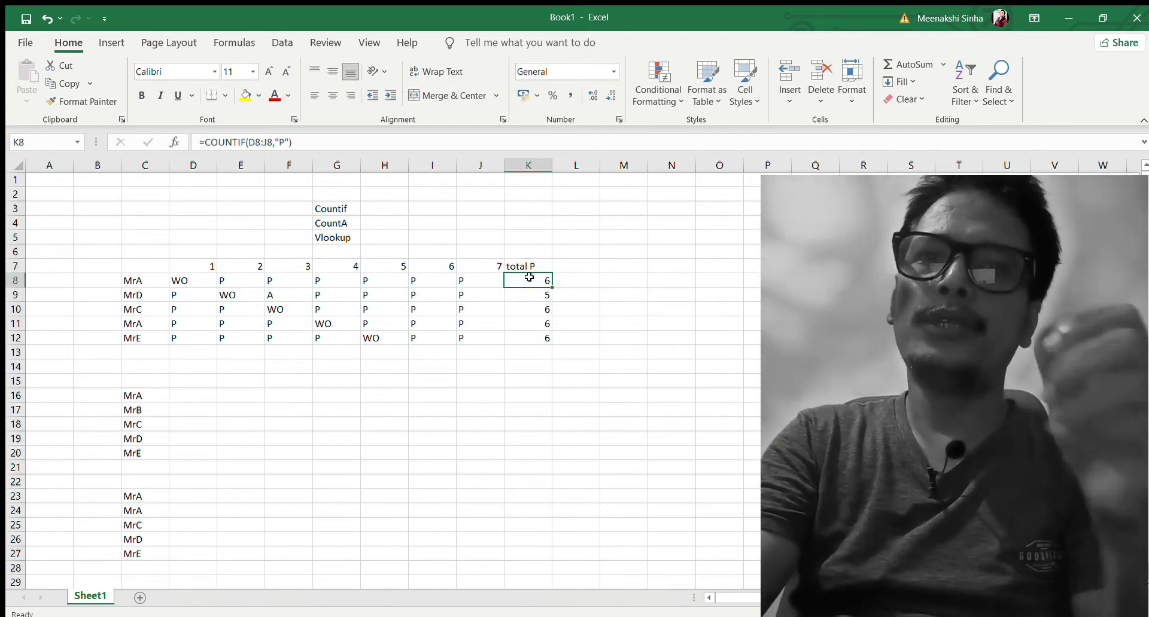
{"action": "key", "text": "Up"}
{"action": "key", "text": "shift+Down"}
{"action": "key", "text": "shift+Down"}
{"action": "key", "text": "shift+Down"}
{"action": "key", "text": "shift+Down"}
{"action": "key", "text": "shift+Down"}
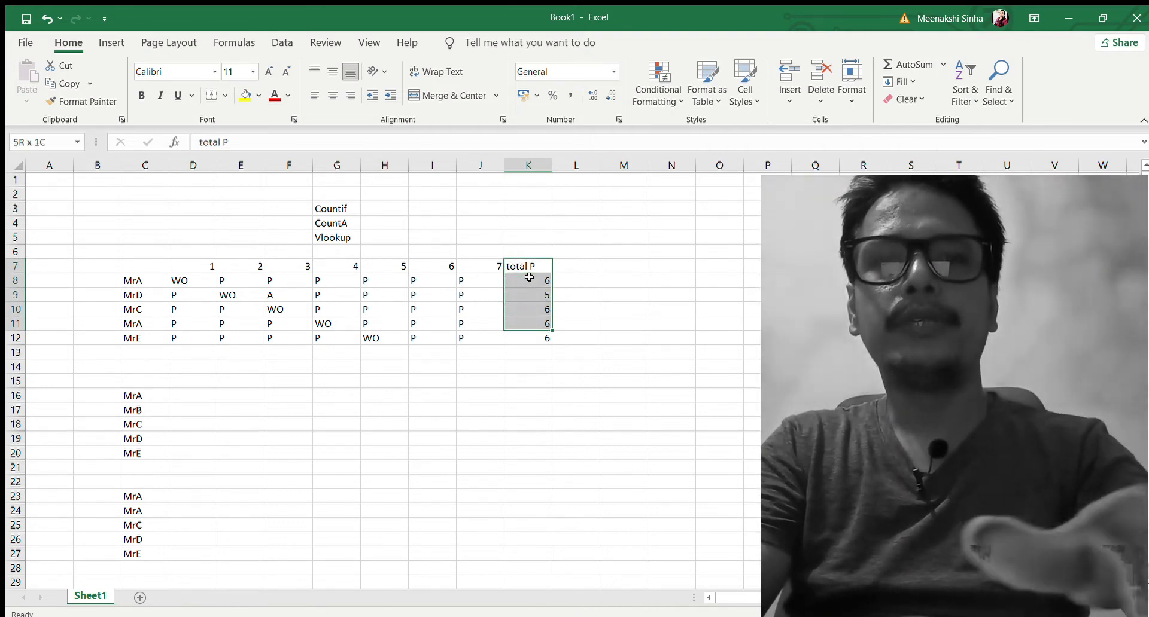
{"action": "key", "text": "ctrl+c"}
{"action": "key", "text": "Right"}
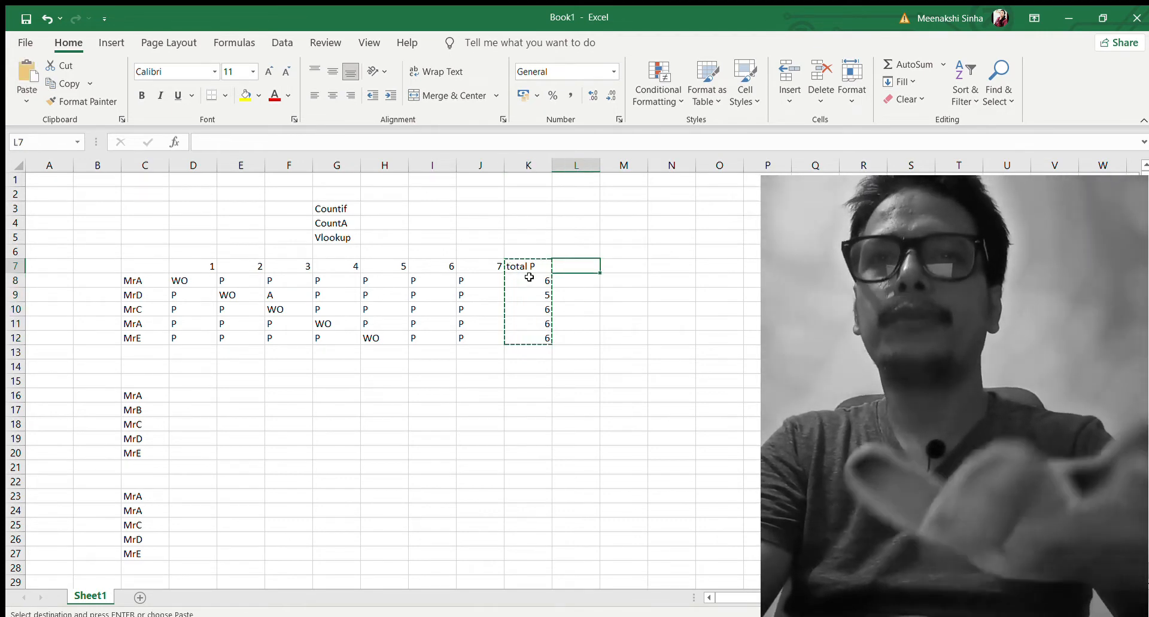
{"action": "key", "text": "ctrl+v"}
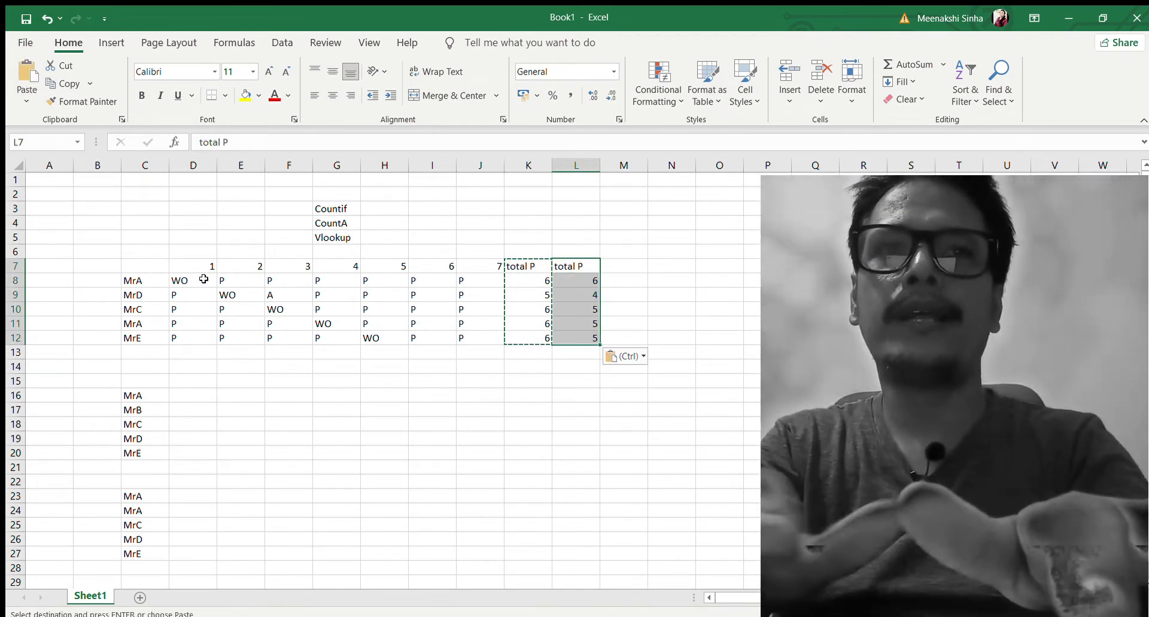
Step: Copy the WO from D8 into J8 as the first employee's day 7 entry
{"action": "left_click", "coordinate": [204, 279]}
{"action": "key", "text": "ctrl+c"}
{"action": "key", "text": "Right"}
{"action": "key", "text": "Right"}
{"action": "key", "text": "Right"}
{"action": "key", "text": "Right"}
{"action": "key", "text": "Right"}
{"action": "key", "text": "Right"}
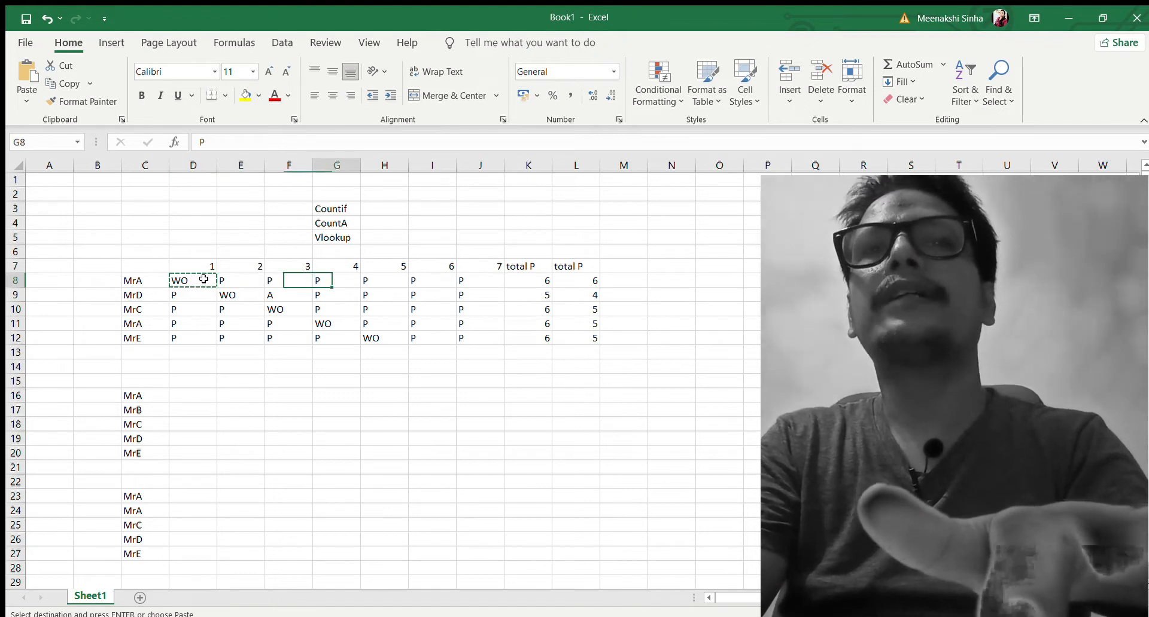
{"action": "key", "text": "ctrl+v"}
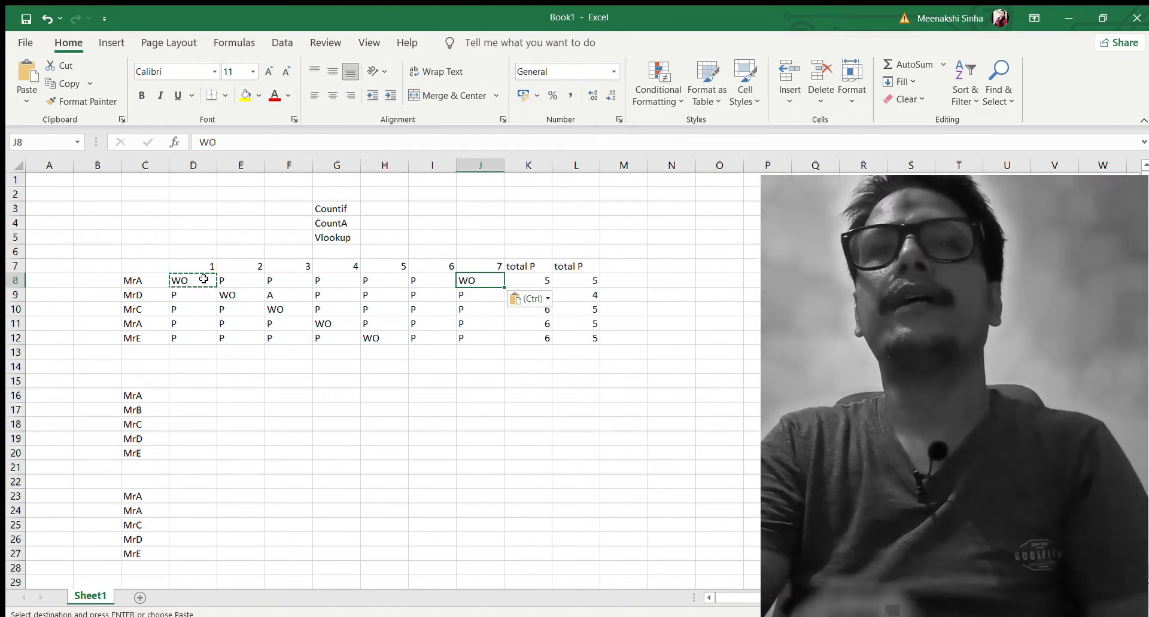
{"action": "key", "text": "Right"}
{"action": "key", "text": "Escape"}
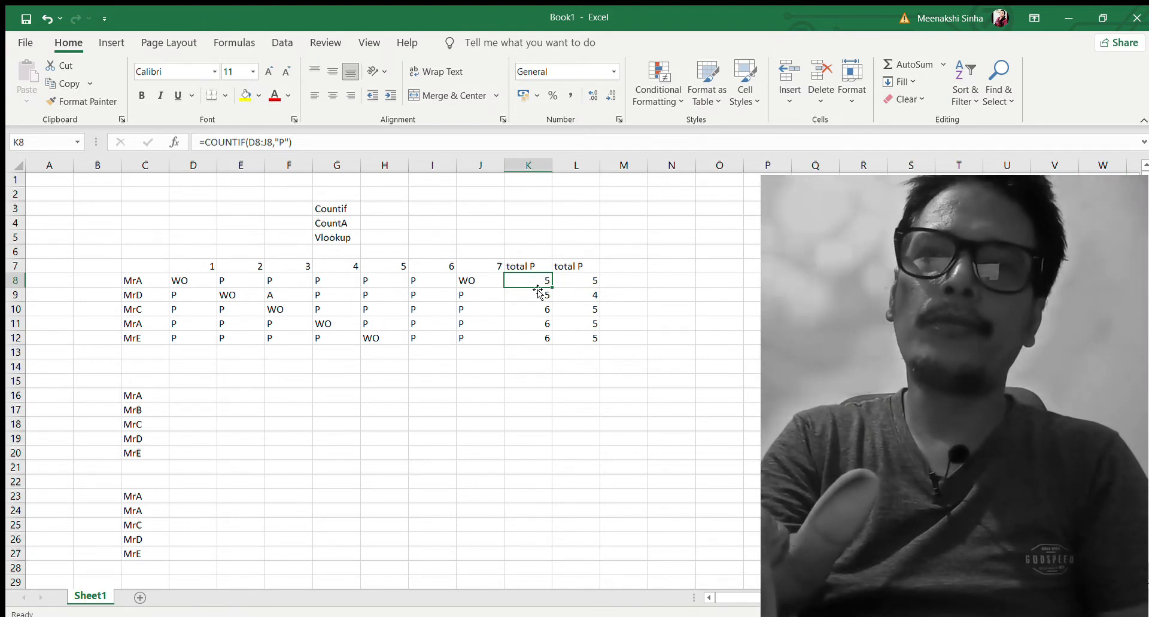
Step: Change the header in L7 to total Wo
{"action": "left_click", "coordinate": [585, 266]}
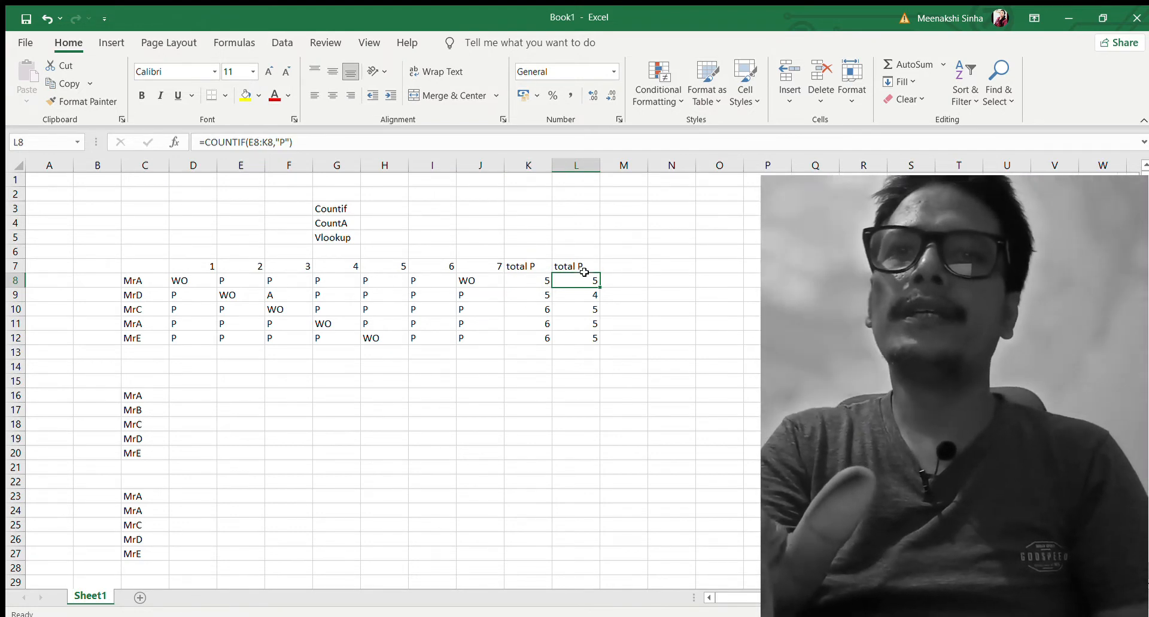
{"action": "double_click", "coordinate": [587, 264]}
{"action": "key", "text": "BackSpace"}
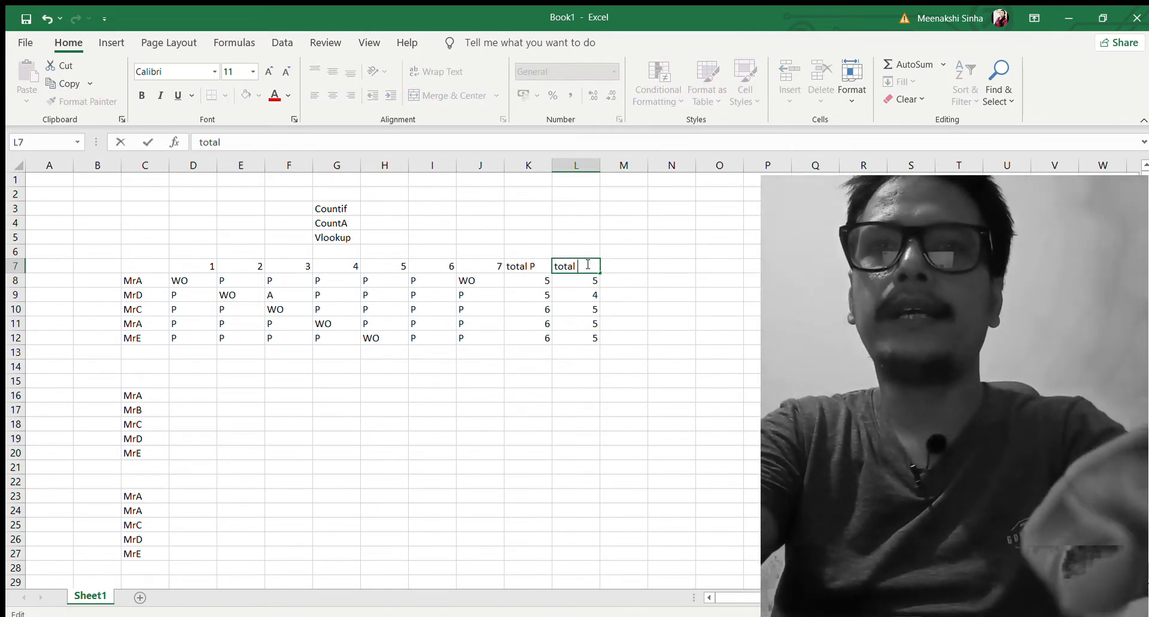
{"action": "type", "text": "Wo"}
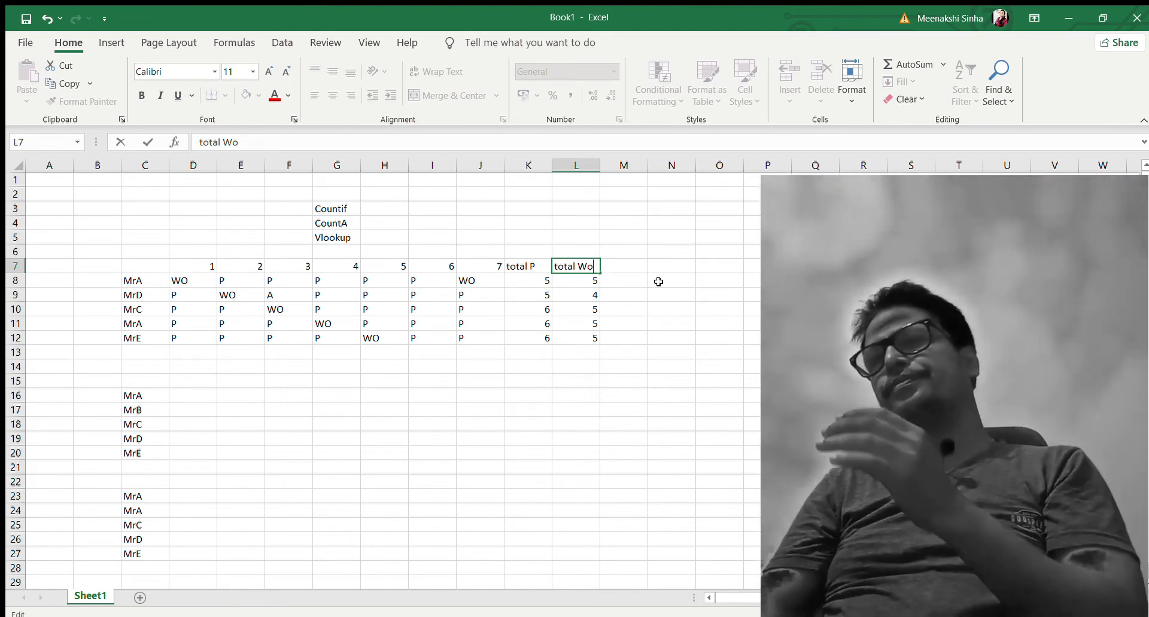
Step: Clear the pasted COUNTIF formulas from L8:L12 under the total Wo header
{"action": "left_click", "coordinate": [588, 276]}
{"action": "key", "text": "shift+Down"}
{"action": "key", "text": "shift+Down"}
{"action": "key", "text": "shift+Down"}
{"action": "key", "text": "shift+Down"}
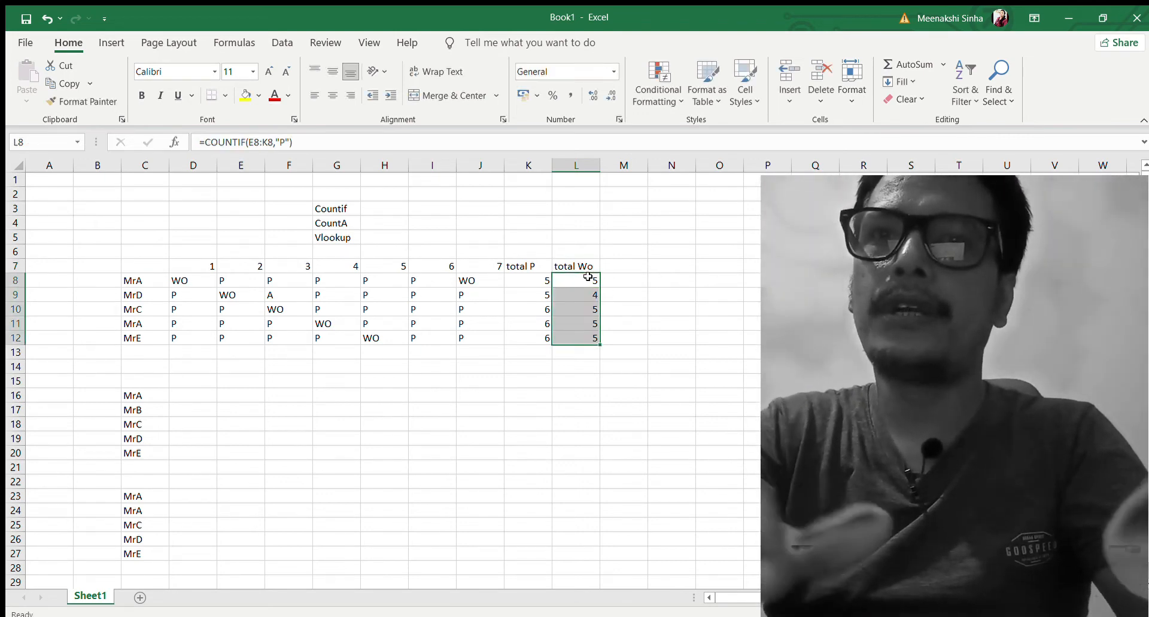
{"action": "key", "text": "Delete"}
Step: Enter a COUNTIF formula in L8 counting the "WO" entries in D8:J8 for the first employee
{"action": "left_click", "coordinate": [588, 276]}
{"action": "type", "text": "=c"}
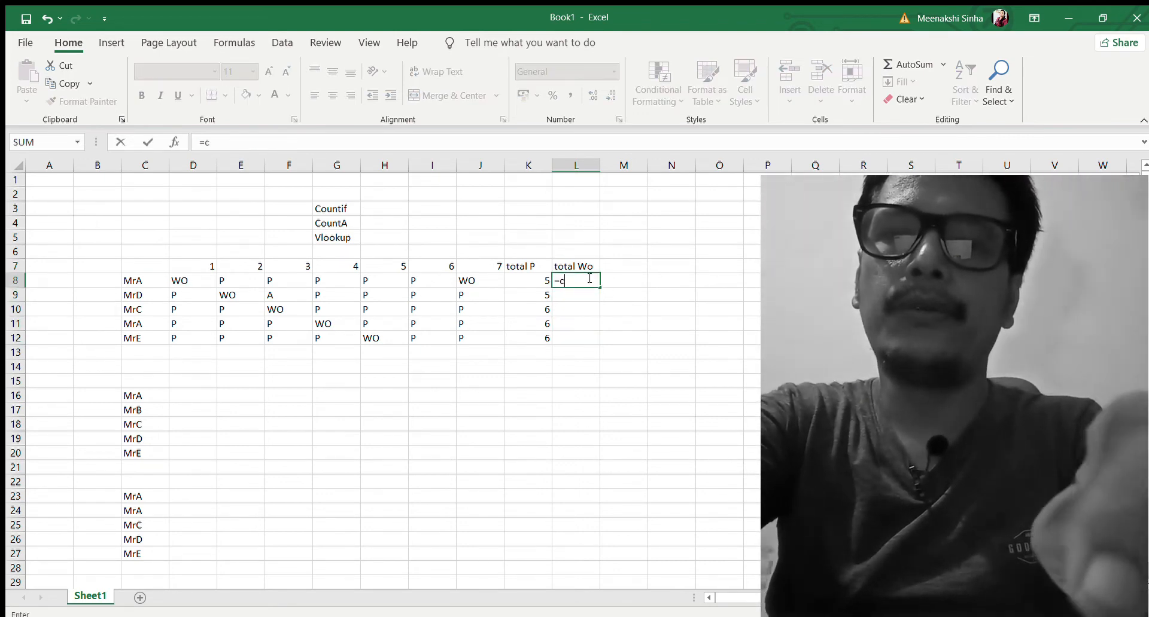
{"action": "type", "text": "ountif"}
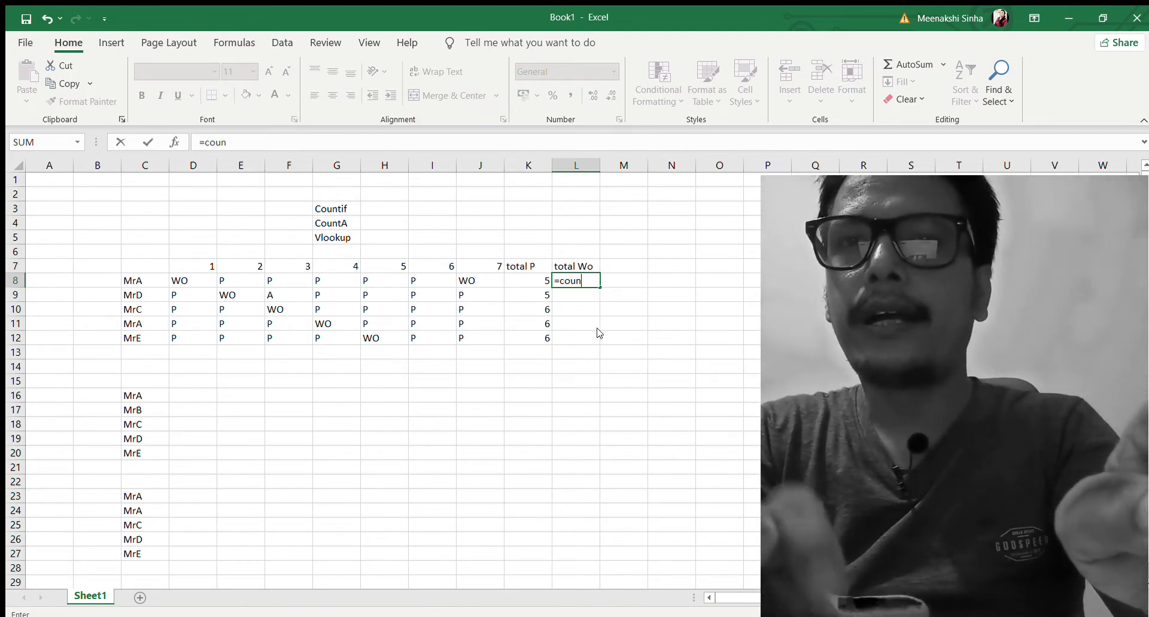
{"action": "key", "text": "Tab"}
{"action": "left_click", "coordinate": [202, 276]}
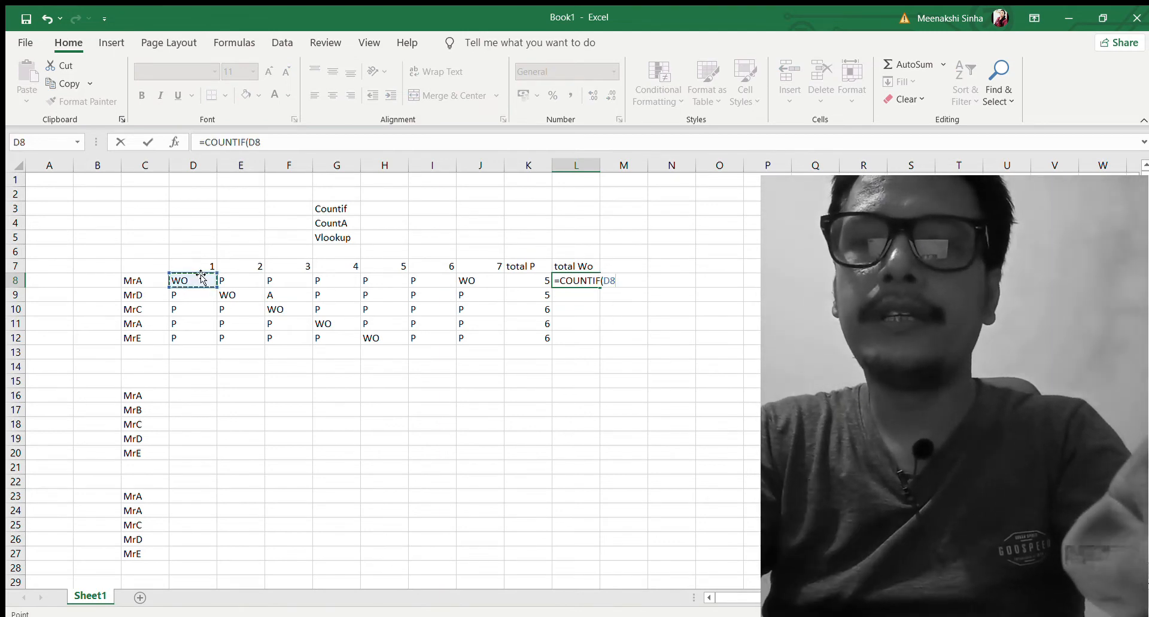
{"action": "key", "text": "shift+Right"}
{"action": "key", "text": "shift+Right"}
{"action": "key", "text": "shift+Right"}
{"action": "key", "text": "shift+Right"}
{"action": "key", "text": "shift+Right"}
{"action": "key", "text": "shift+Right"}
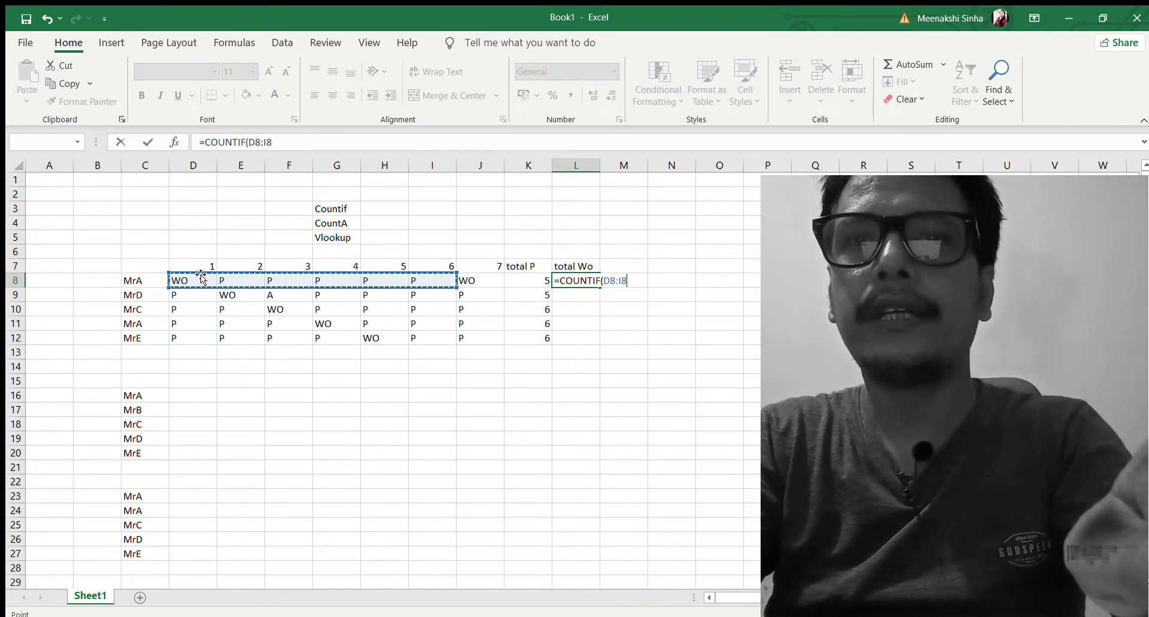
{"action": "type", "text": ","}
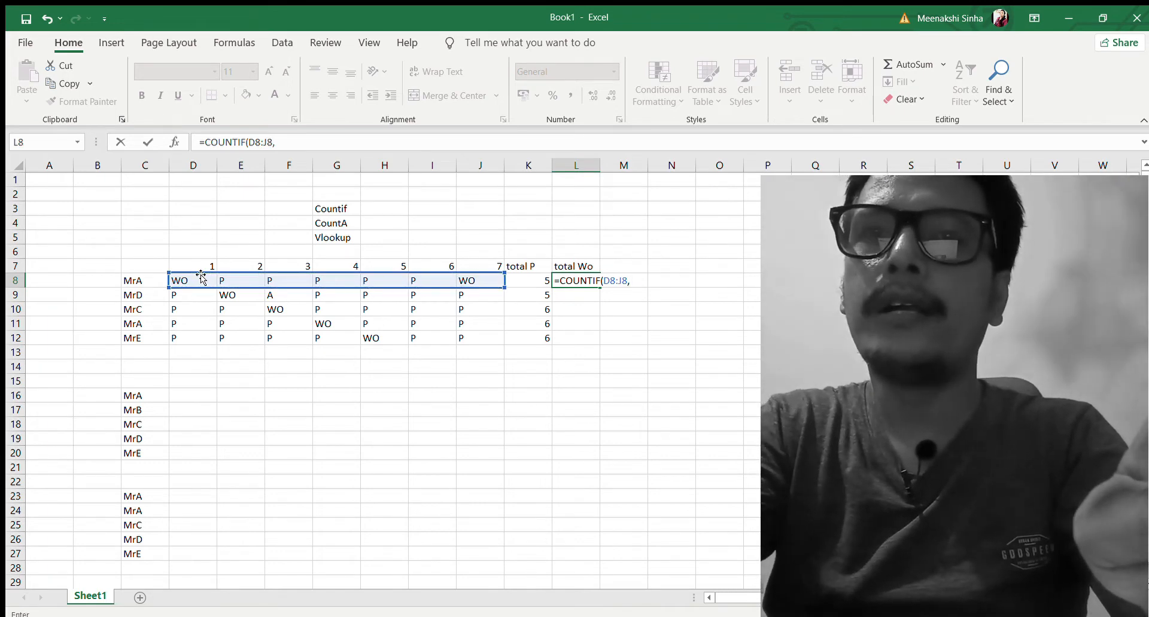
{"action": "type", "text": "\""}
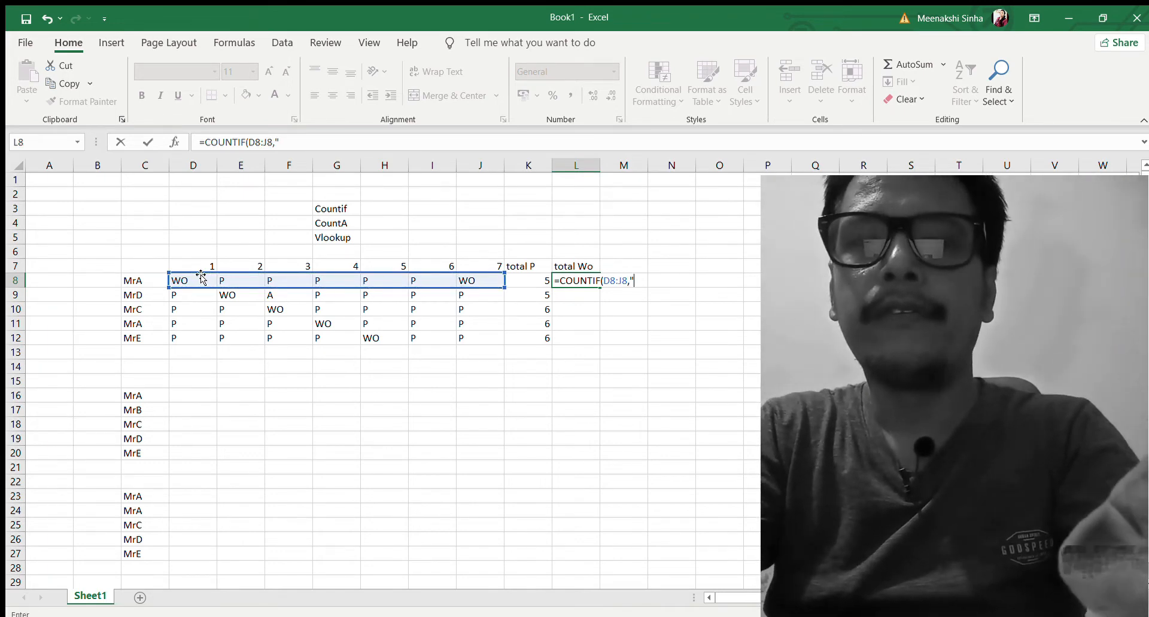
{"action": "type", "text": "W"}
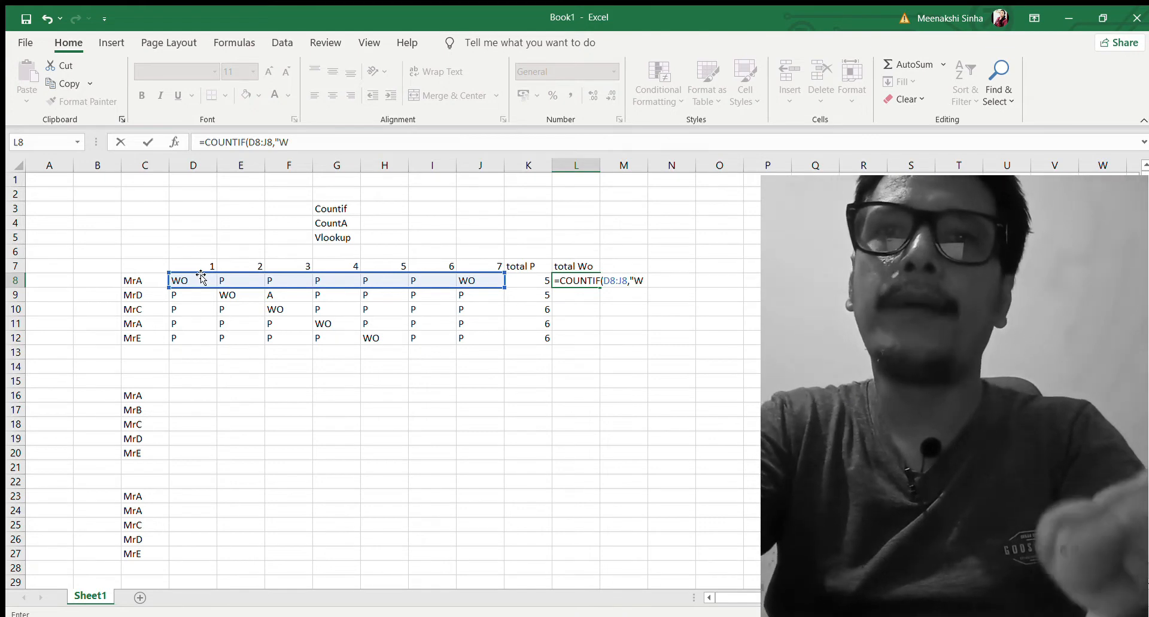
{"action": "type", "text": "O"}
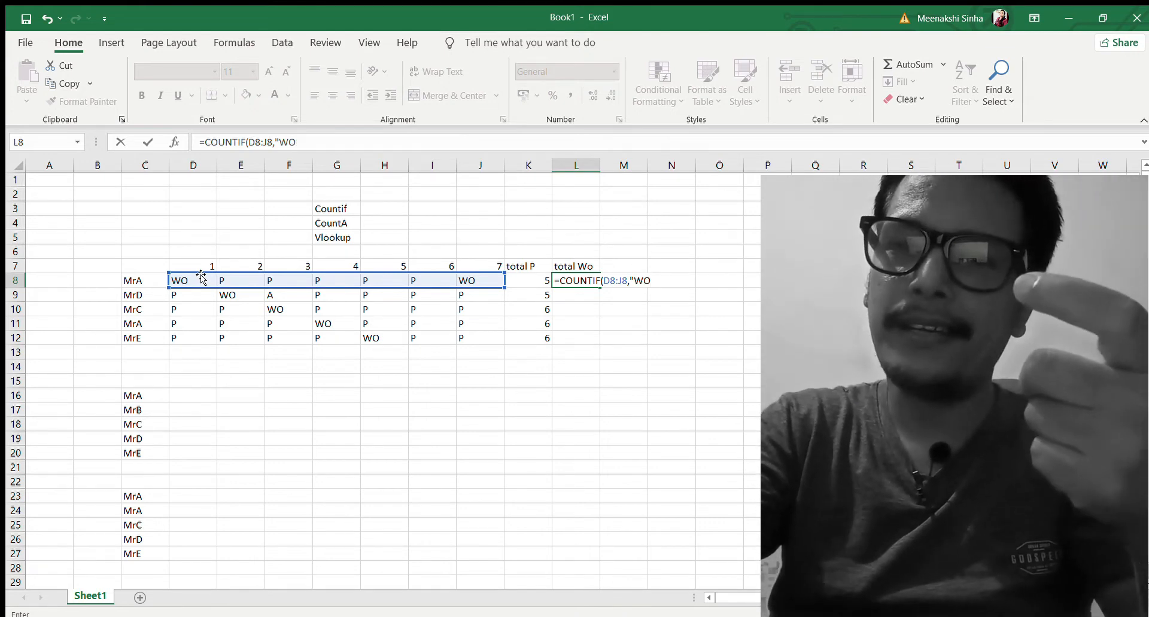
{"action": "type", "text": "\")"}
{"action": "key", "text": "Return"}
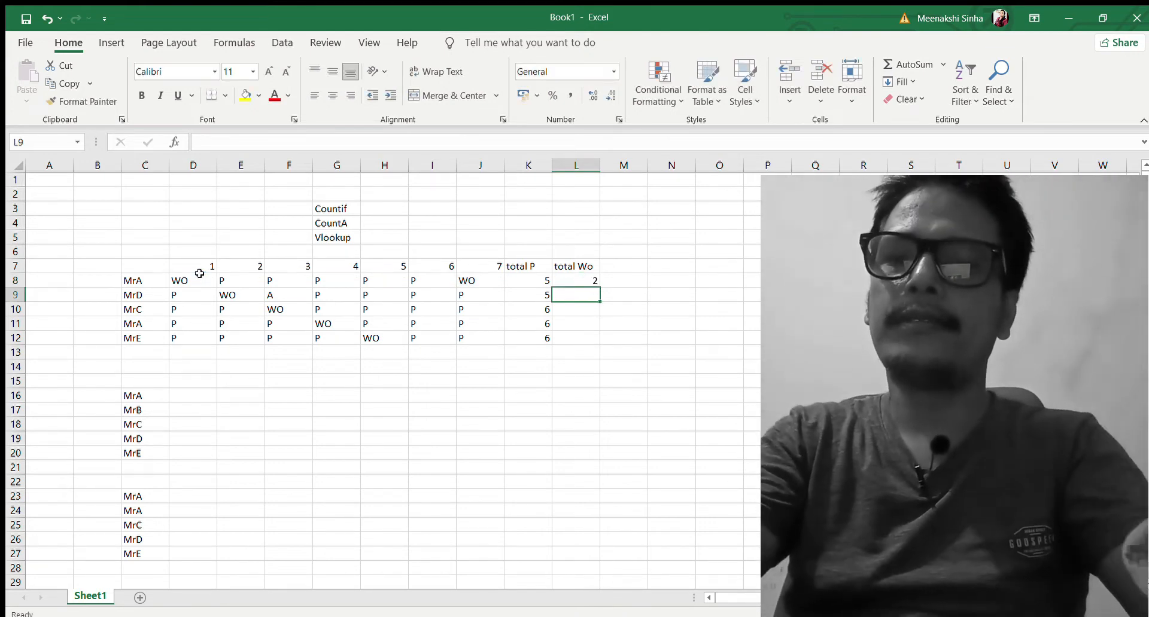
Step: Fill the COUNTIF formula from L8 down through L12 for the remaining employees
{"action": "key", "text": "Up"}
{"action": "key", "text": "shift+Down"}
{"action": "key", "text": "shift+Down"}
{"action": "key", "text": "shift+Down"}
{"action": "key", "text": "shift+Down"}
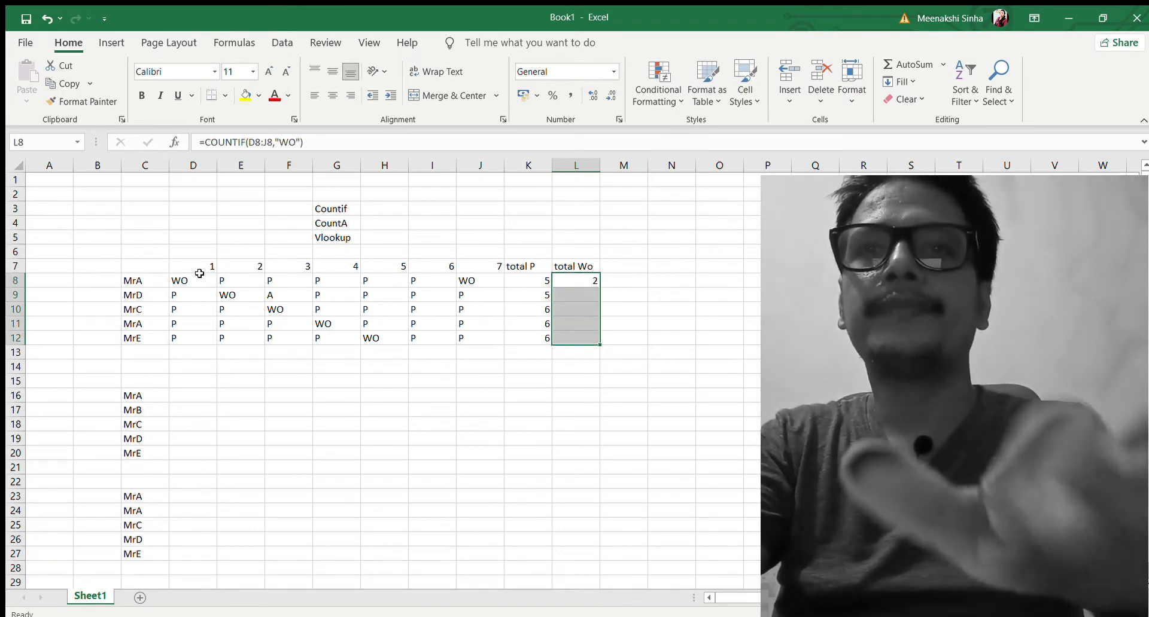
{"action": "key", "text": "ctrl+d"}
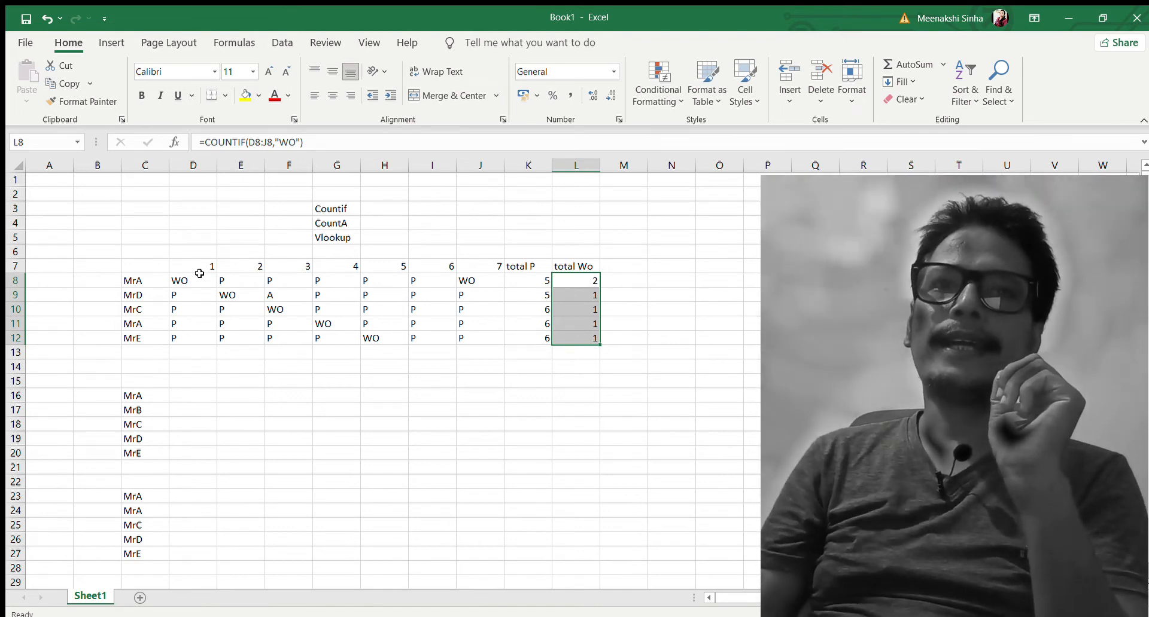
Step: Clear the total P and total Wo columns with their headers, covering K7:M12
{"action": "left_click", "coordinate": [332, 227]}
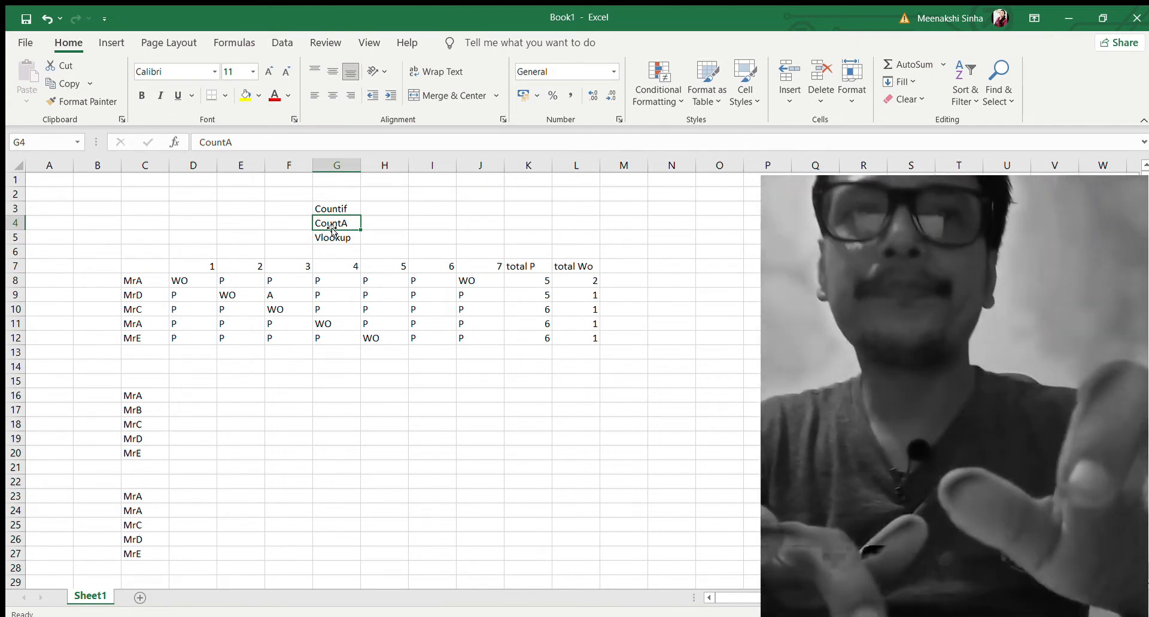
{"action": "left_click", "coordinate": [527, 265]}
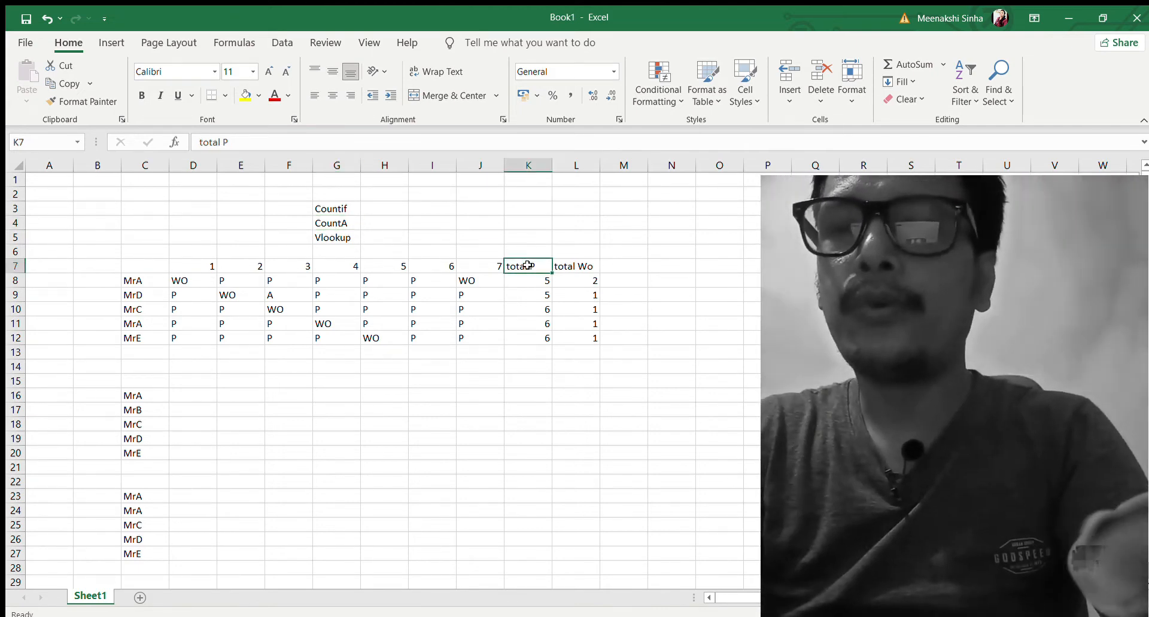
{"action": "key", "text": "shift+Right"}
{"action": "key", "text": "shift+Right"}
{"action": "key", "text": "ctrl+shift+Down"}
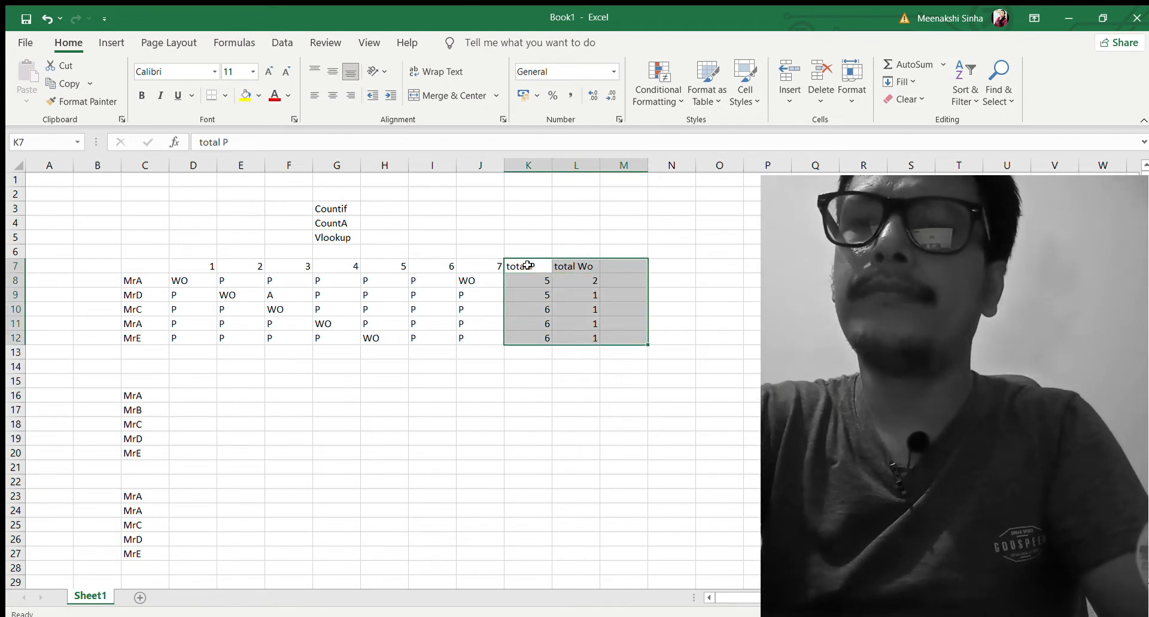
{"action": "key", "text": "Delete"}
Step: Enter the header Counta in K7
{"action": "left_click", "coordinate": [527, 266]}
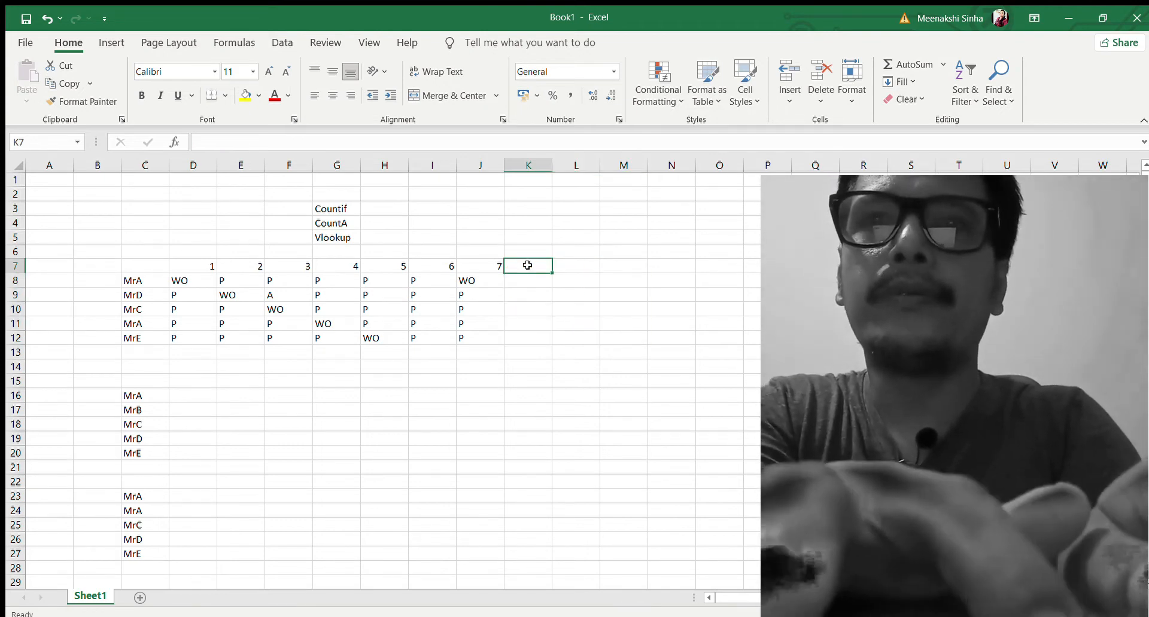
{"action": "type", "text": "Counta"}
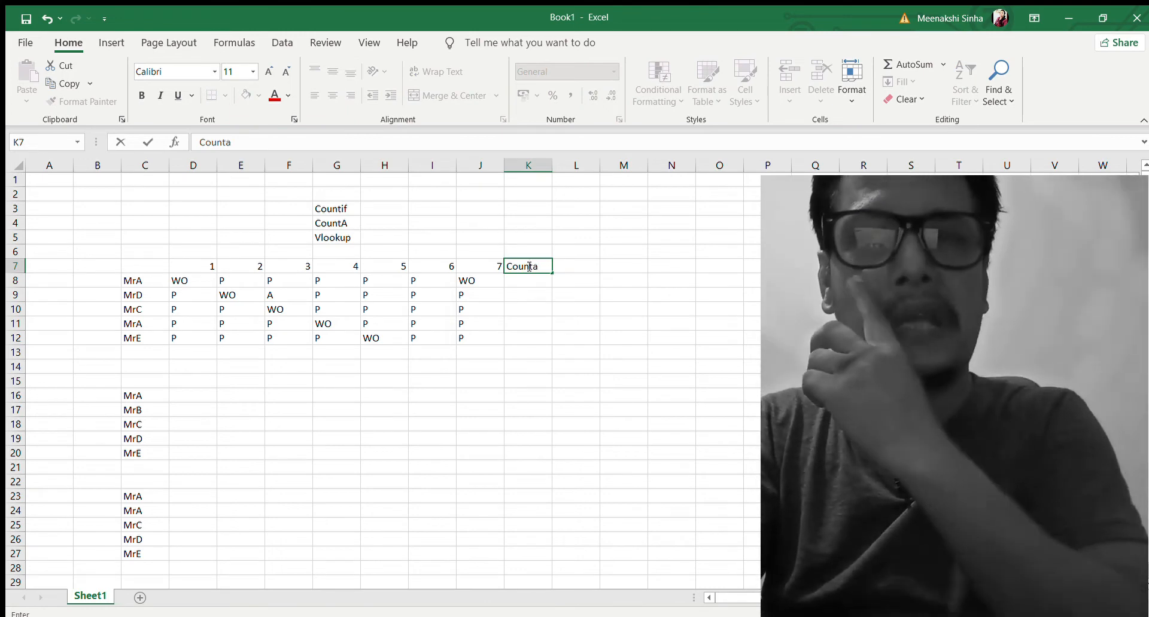
{"action": "key", "text": "Return"}
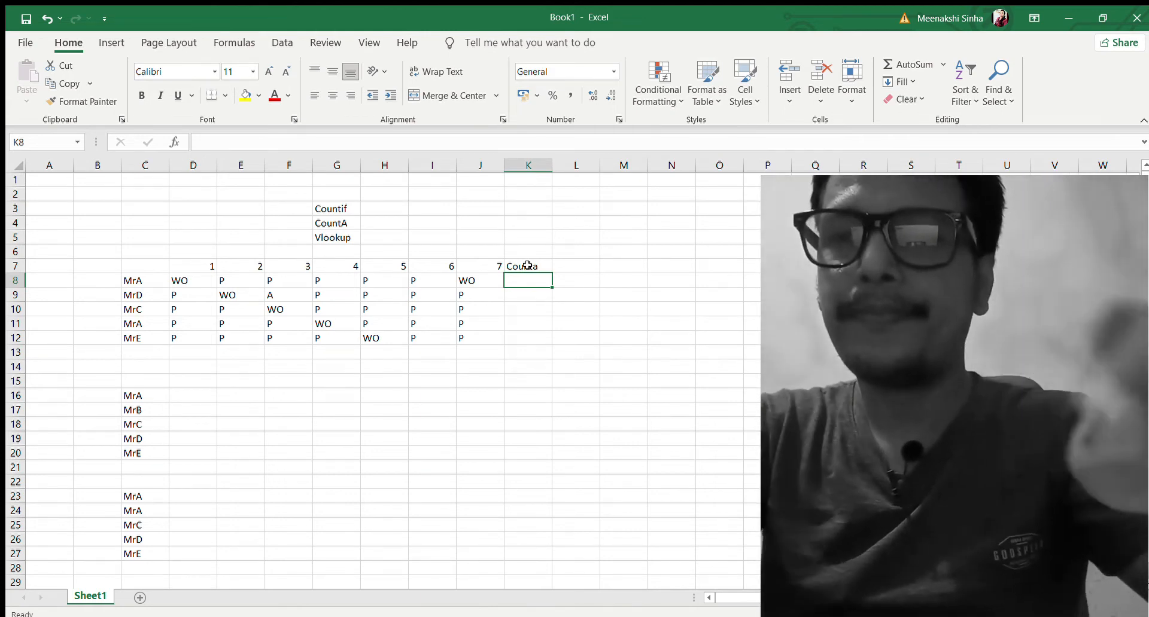
Step: Enter a COUNTA formula in K8 over the first employee's seven day entries, D8:J8
{"action": "type", "text": "="}
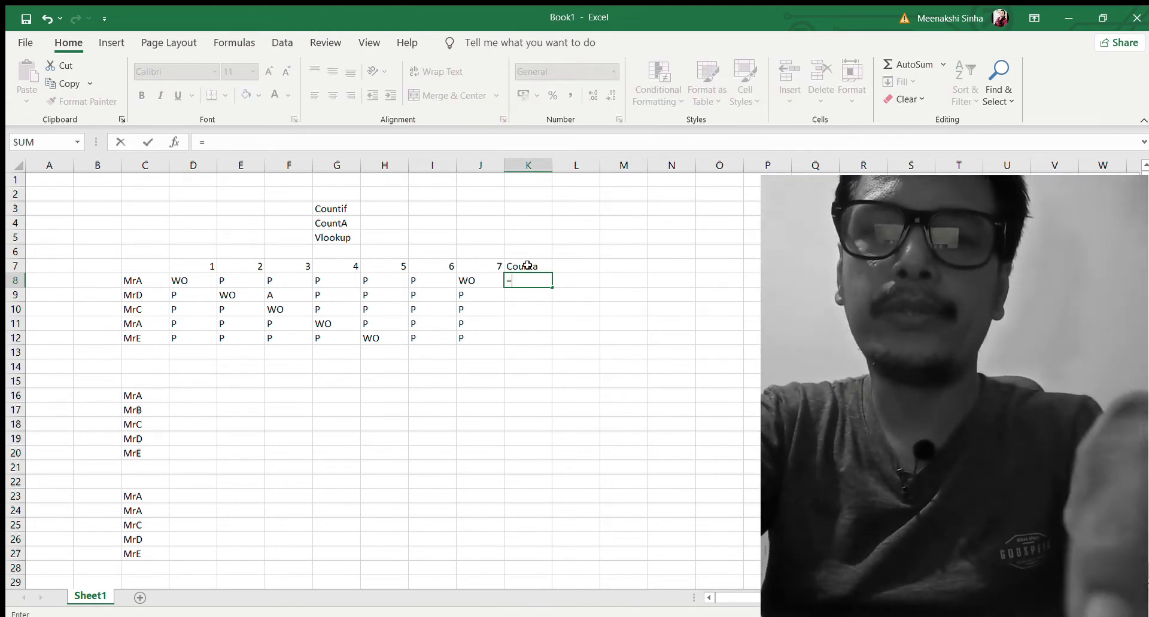
{"action": "type", "text": "coun"}
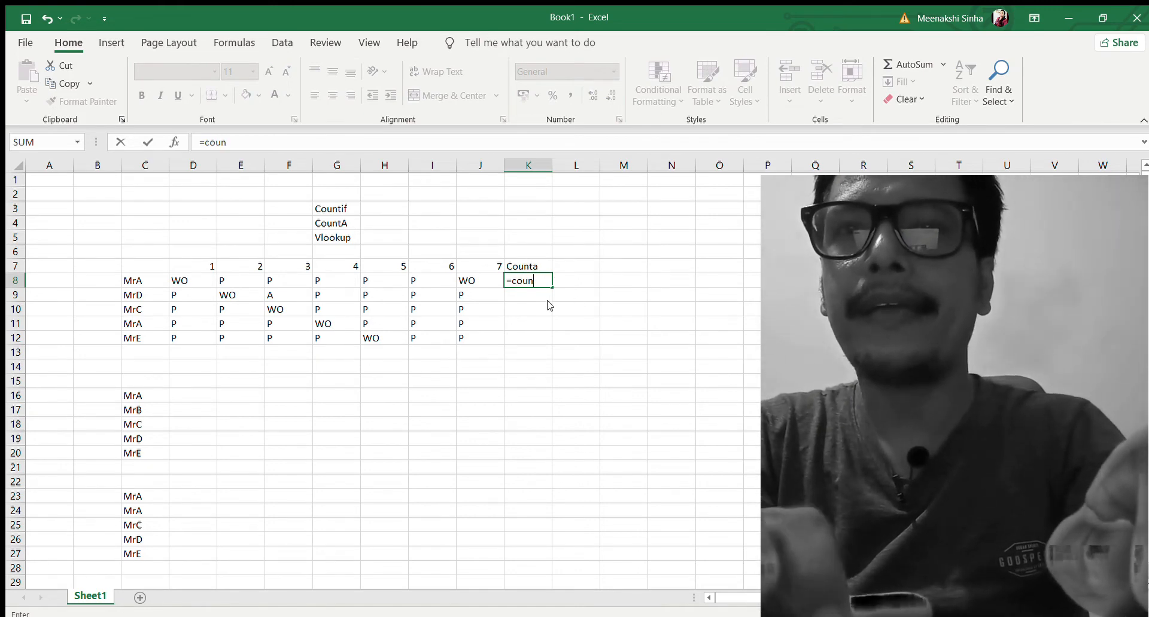
{"action": "type", "text": "ta"}
{"action": "key", "text": "Tab"}
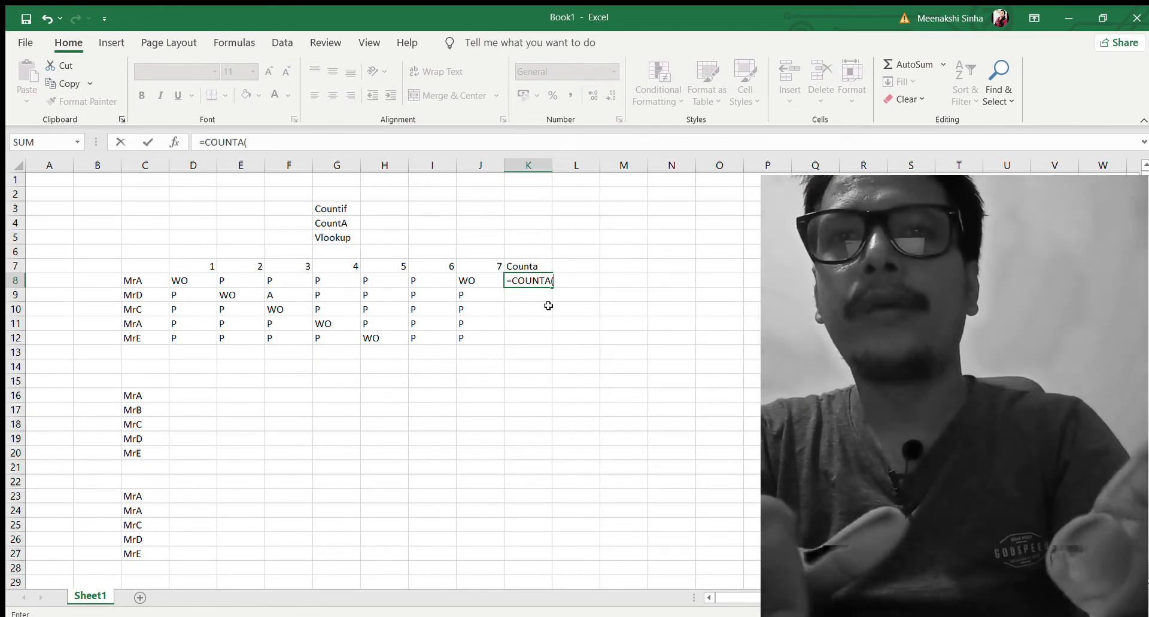
{"action": "left_click", "coordinate": [175, 280]}
{"action": "key", "text": "shift+Right"}
{"action": "key", "text": "shift+Right"}
{"action": "key", "text": "shift+Right"}
{"action": "key", "text": "shift+Right"}
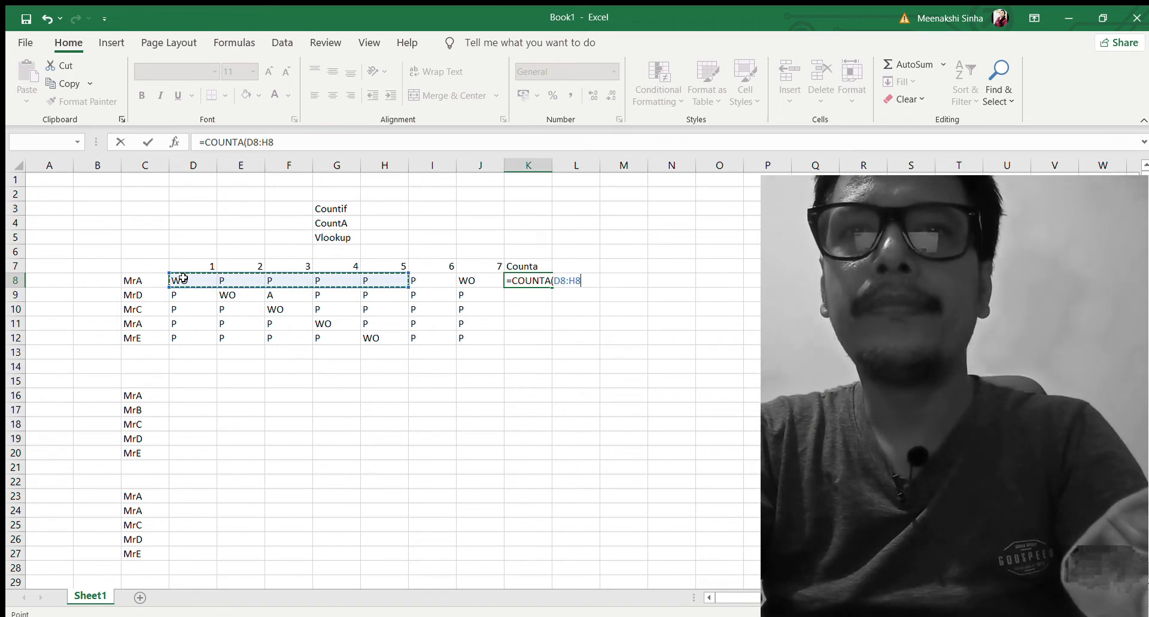
{"action": "key", "text": "shift+Right"}
{"action": "key", "text": "shift+Right"}
{"action": "key", "text": "Return"}
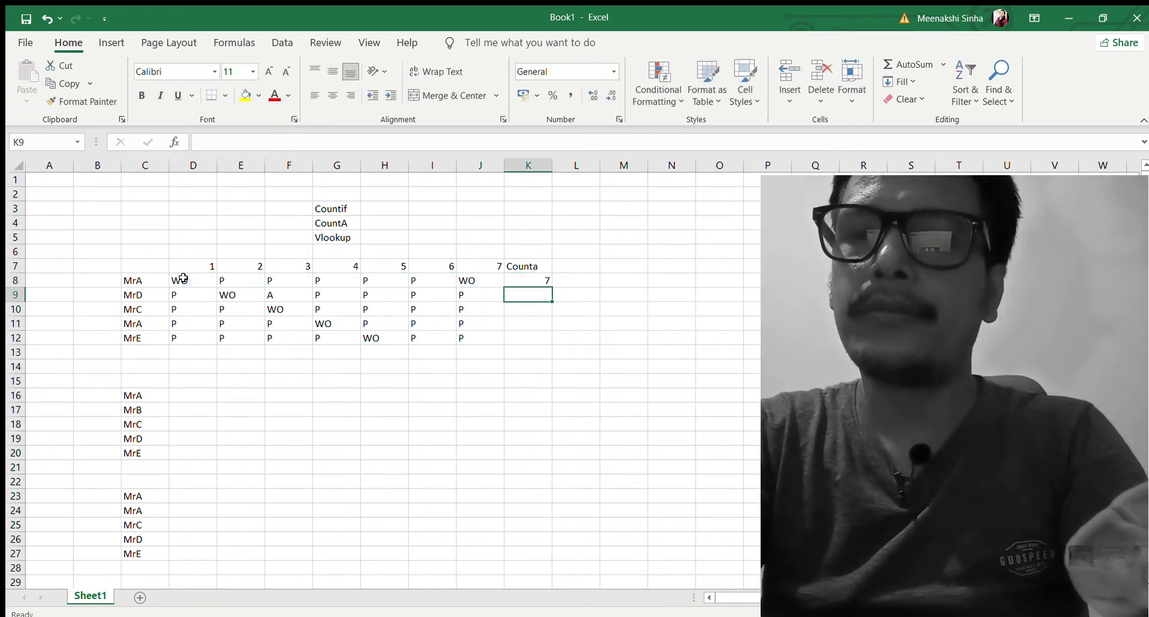
Step: Fill the COUNTA formula from K8 down through K12 for the remaining employees
{"action": "key", "text": "Up"}
{"action": "key", "text": "shift+Down"}
{"action": "key", "text": "shift+Down"}
{"action": "key", "text": "shift+Down"}
{"action": "key", "text": "shift+Down"}
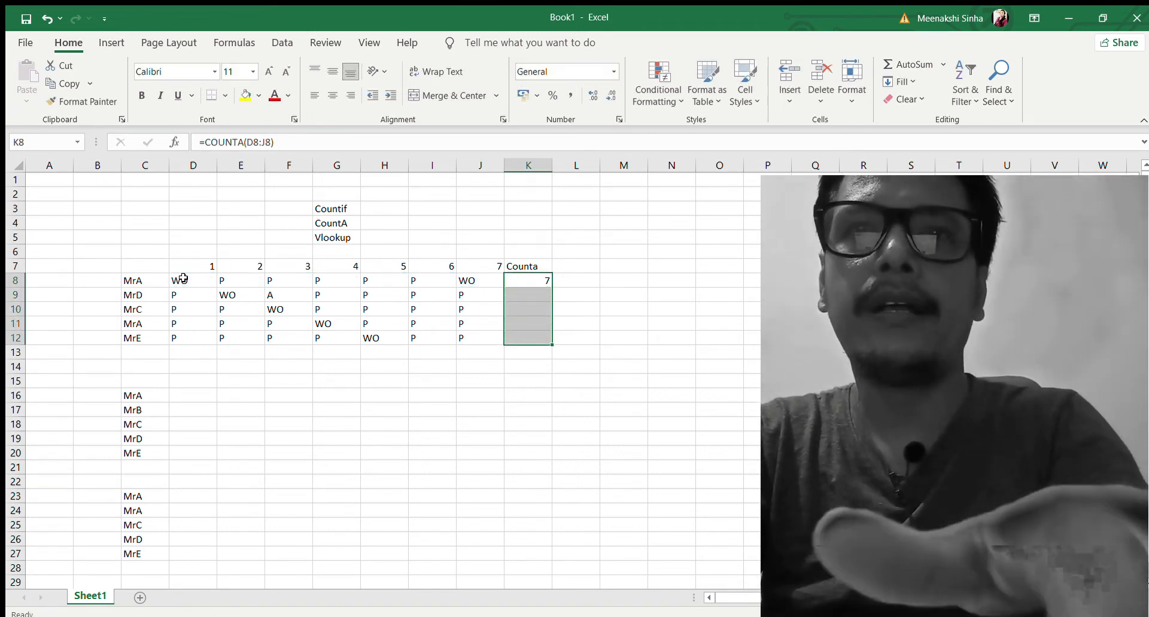
Step: Examine the first employee's day entries in D8:J8 against the COUNTA result in K8
{"action": "left_click", "coordinate": [184, 280]}
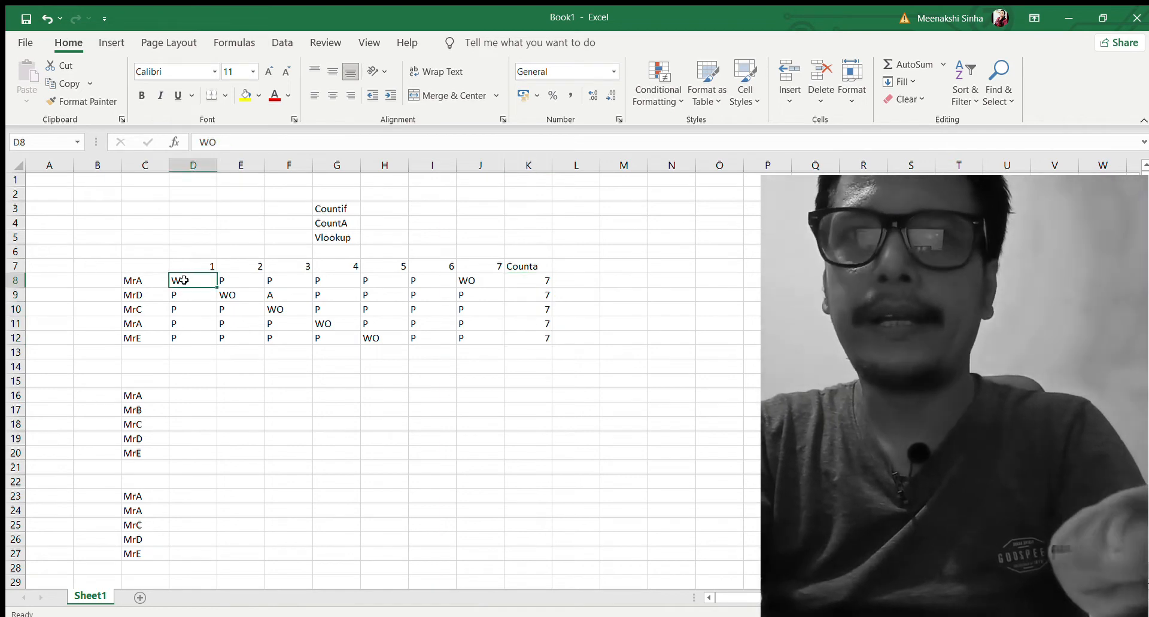
{"action": "key", "text": "shift+Right"}
{"action": "key", "text": "shift+Right"}
{"action": "key", "text": "shift+Right"}
{"action": "key", "text": "shift+Right"}
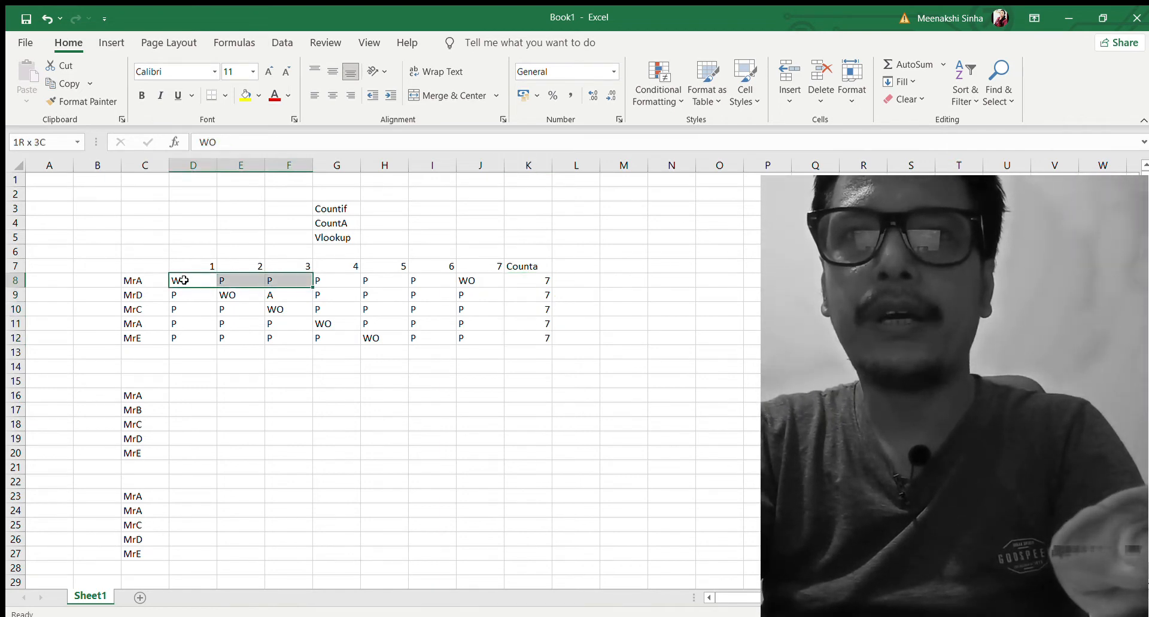
{"action": "key", "text": "shift+Right"}
{"action": "key", "text": "shift+Right"}
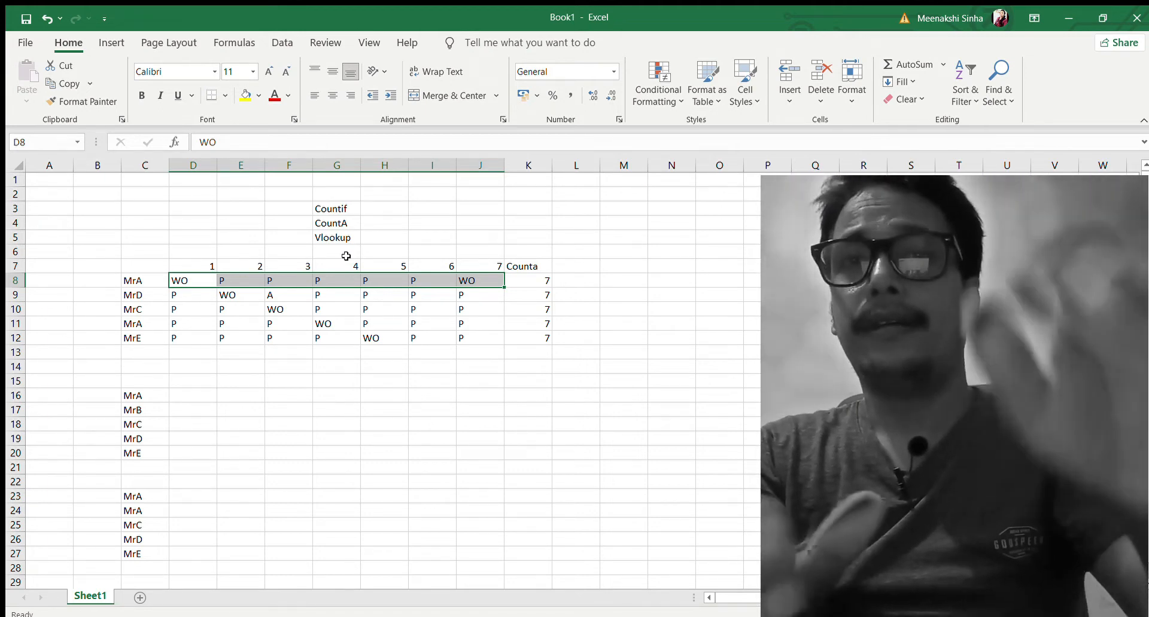
{"action": "left_click", "coordinate": [532, 279]}
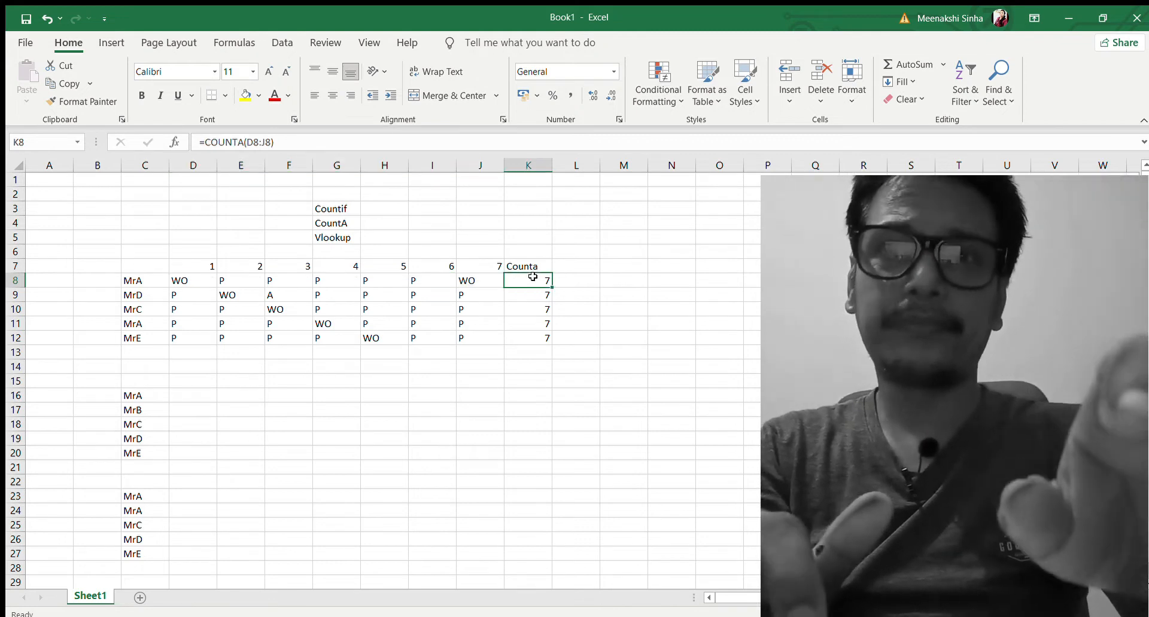
Step: Clear the first employee's day 6 entry in I8 and check the COUNTA result in K8
{"action": "left_click", "coordinate": [438, 280]}
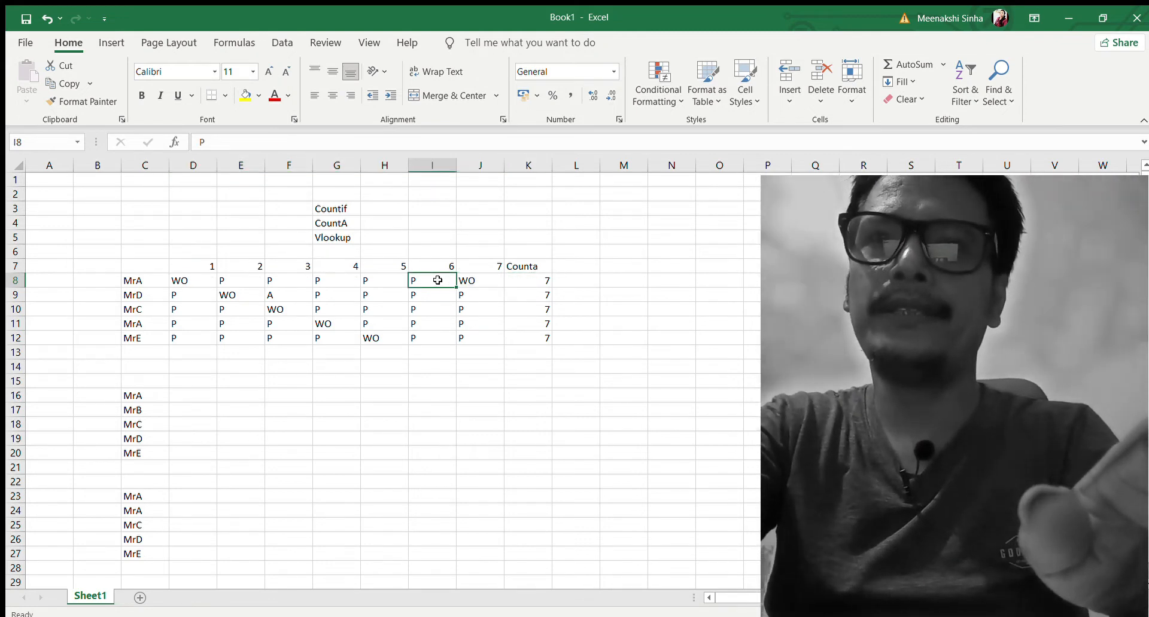
{"action": "key", "text": "Delete"}
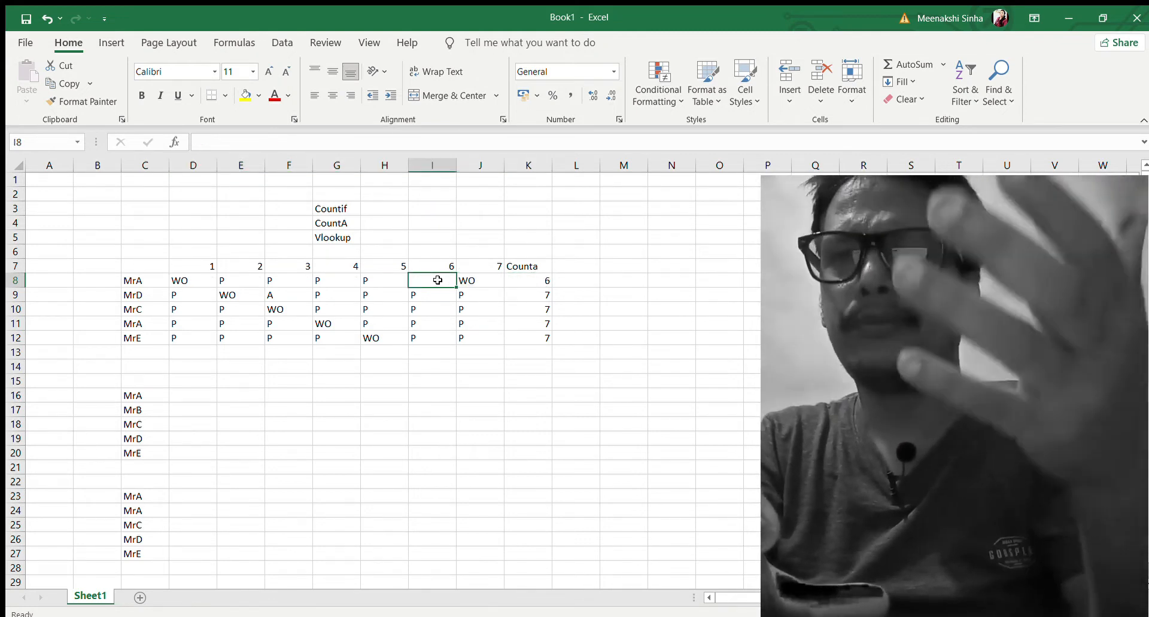
{"action": "left_click", "coordinate": [538, 285]}
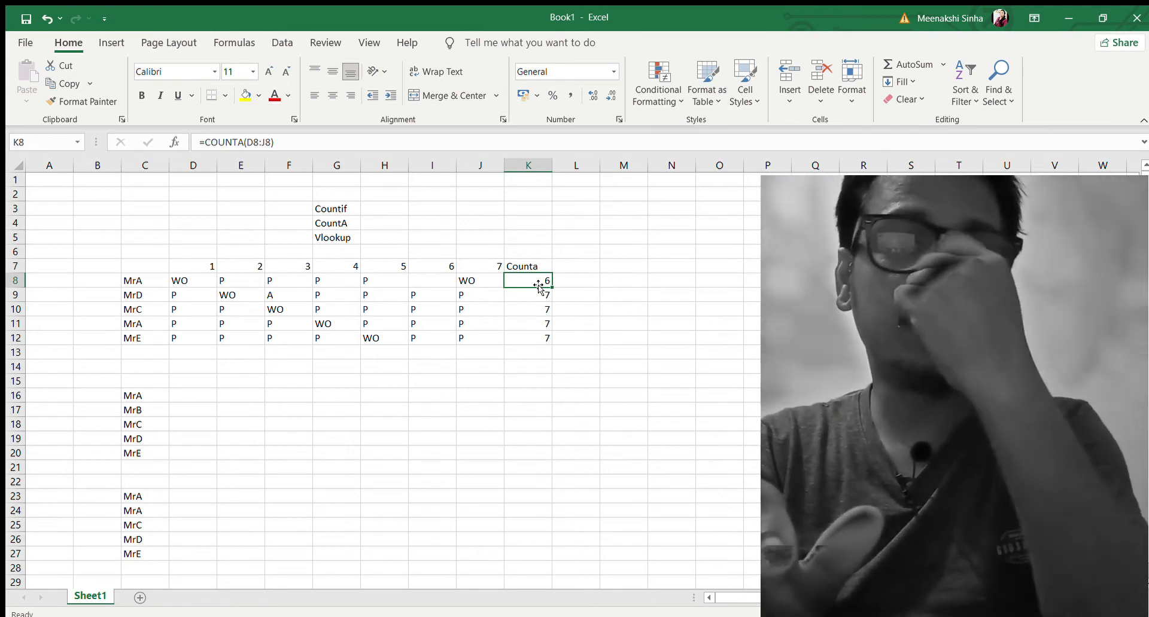
Step: Clear the day numbers and all attendance entries in D7:J13
{"action": "left_click", "coordinate": [206, 276]}
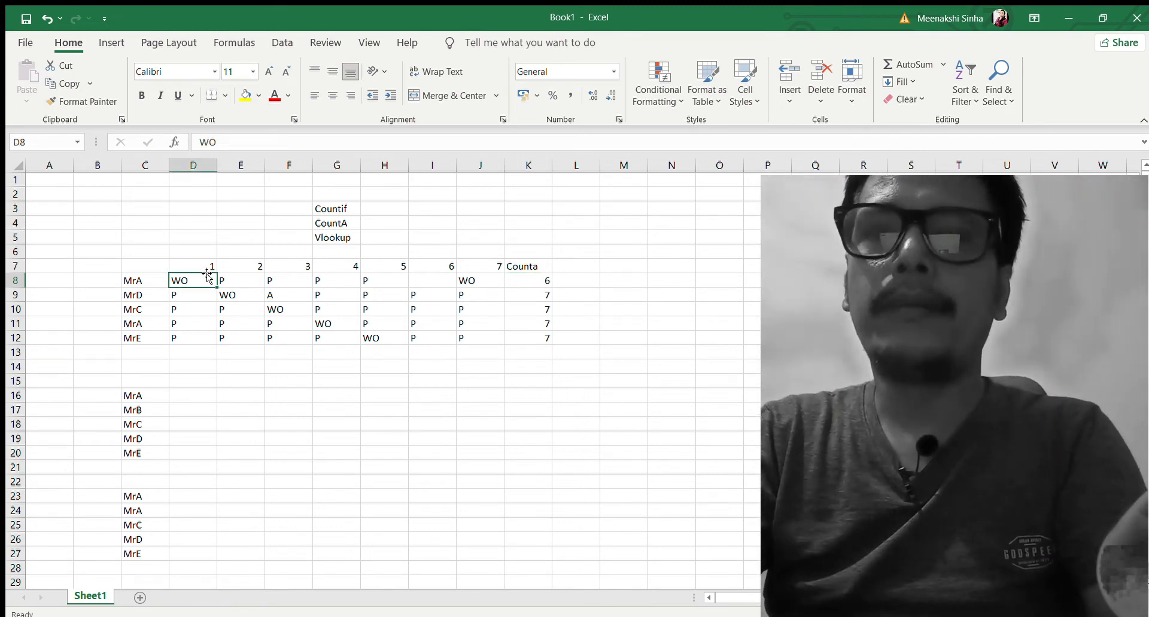
{"action": "double_click", "coordinate": [206, 274]}
{"action": "key", "text": "shift+Right"}
{"action": "key", "text": "shift+Right"}
{"action": "key", "text": "shift+Right"}
{"action": "key", "text": "shift+Right"}
{"action": "key", "text": "shift+Right"}
{"action": "key", "text": "shift+Right"}
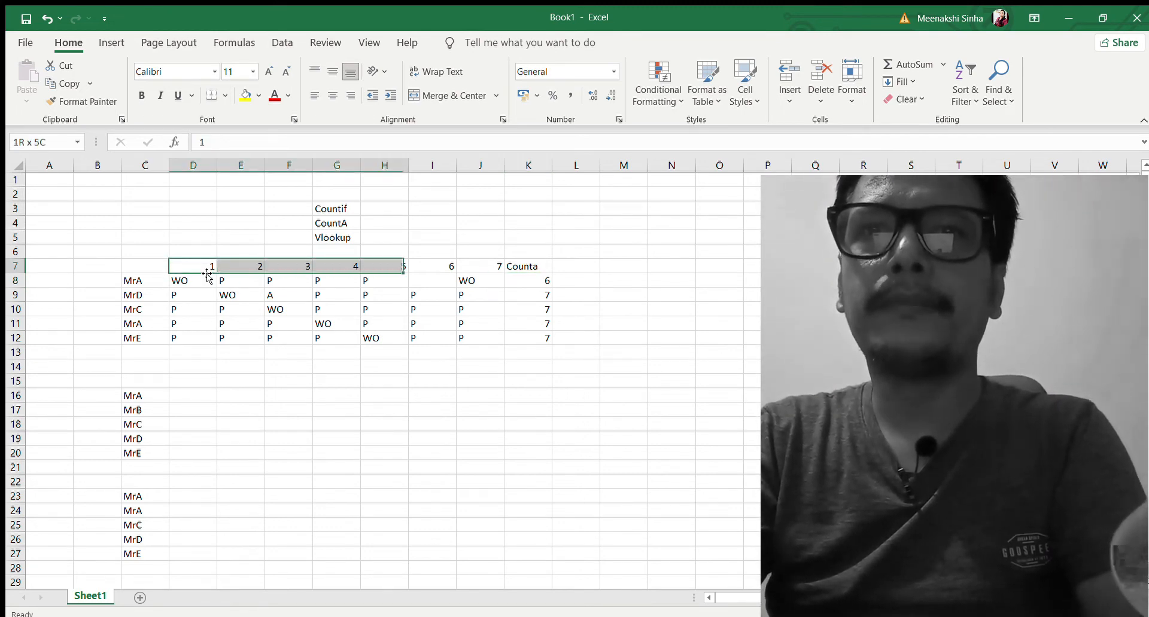
{"action": "key", "text": "shift+Down"}
{"action": "key", "text": "shift+Down"}
{"action": "key", "text": "shift+Down"}
{"action": "key", "text": "shift+Down"}
{"action": "key", "text": "shift+Down"}
{"action": "key", "text": "shift+Down"}
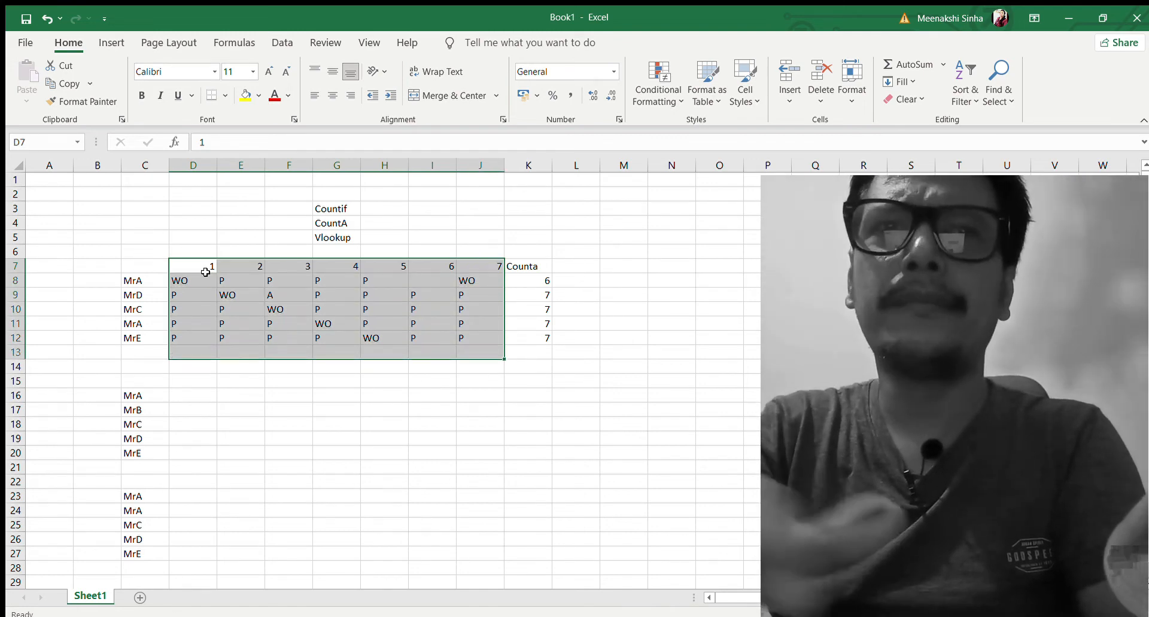
{"action": "key", "text": "Delete"}
Step: Change the header in K7 to T-Sales
{"action": "left_click", "coordinate": [537, 270]}
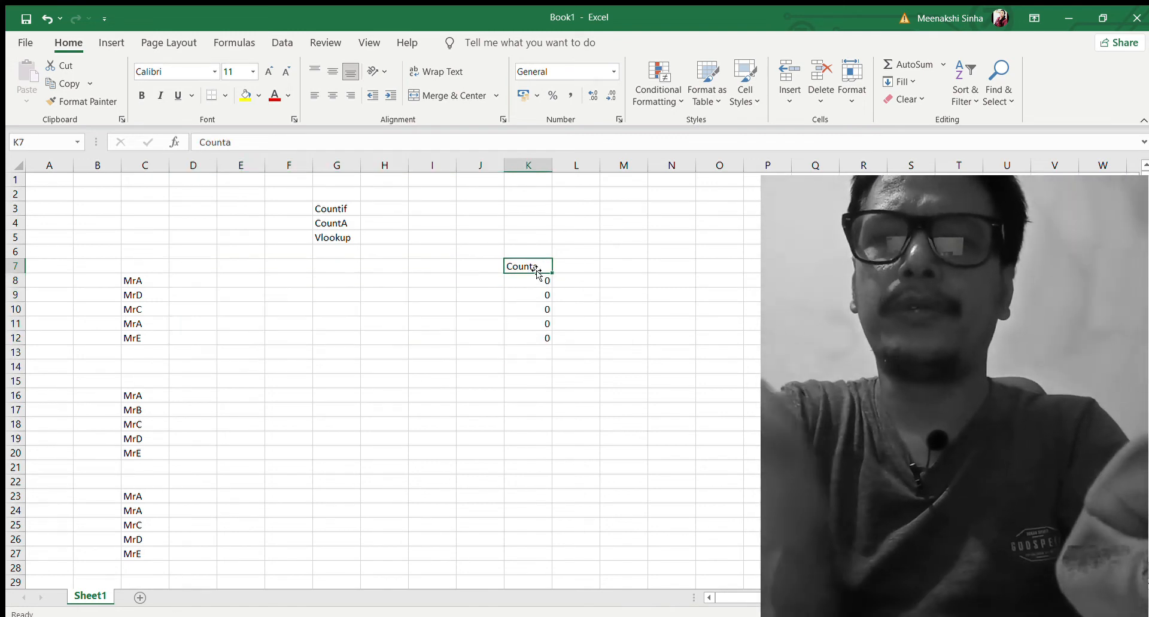
{"action": "type", "text": "T-Sales"}
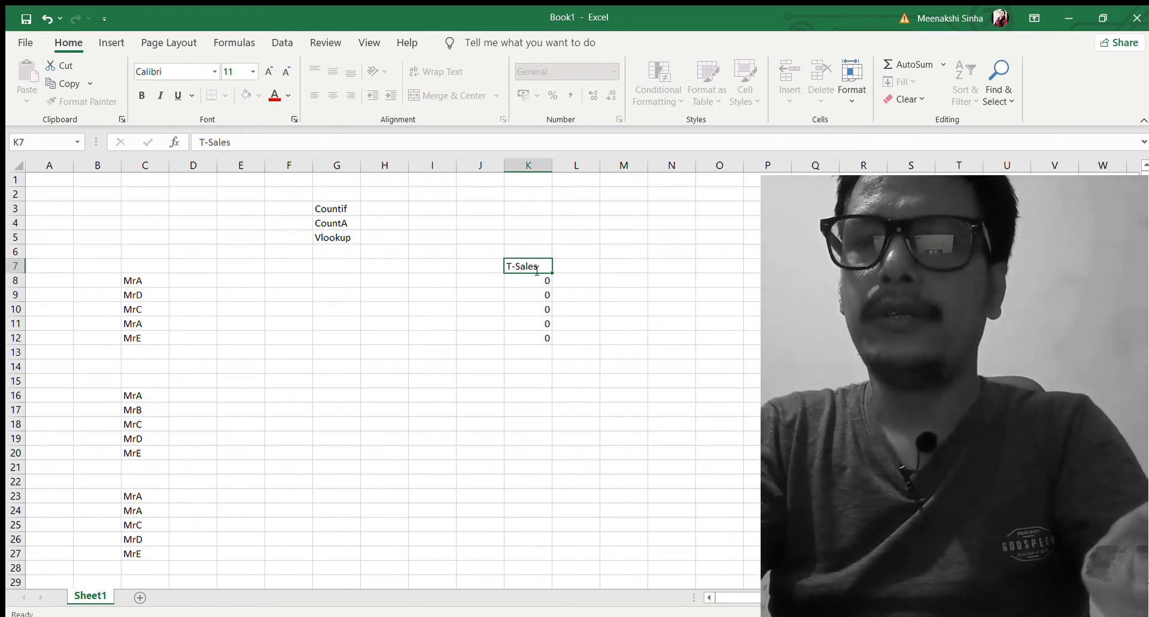
Step: Enter the T-Sales values 20, 25, 21, 10 and 15 for the five employees in K8:K12
{"action": "key", "text": "Right"}
{"action": "key", "text": "Left"}
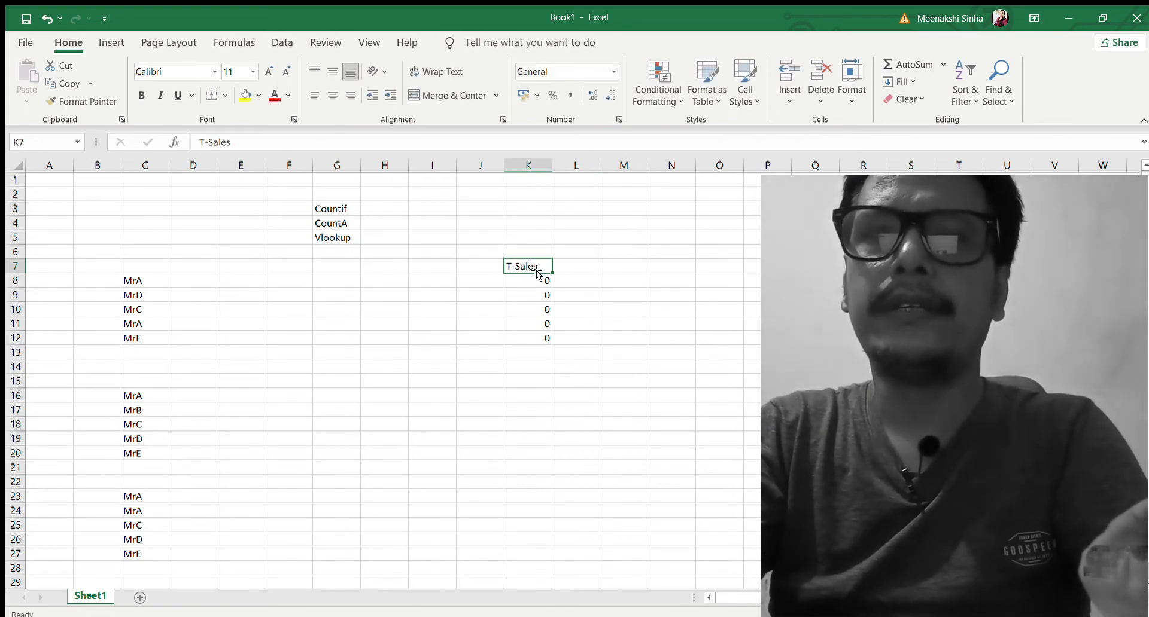
{"action": "key", "text": "Down"}
{"action": "type", "text": "20"}
{"action": "key", "text": "Return"}
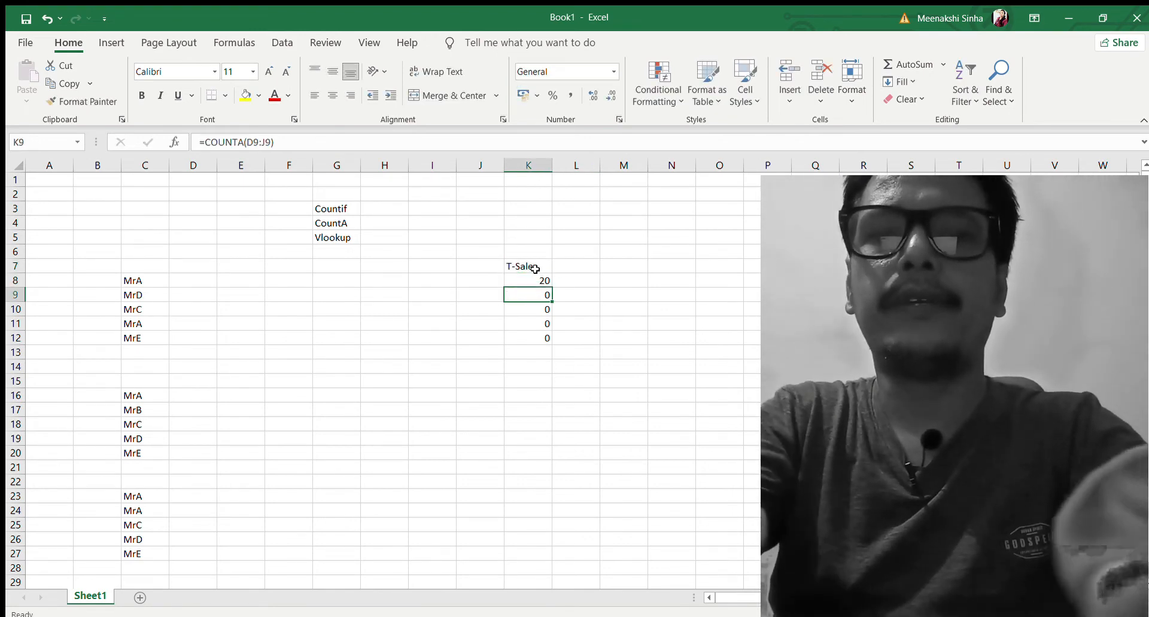
{"action": "type", "text": "25"}
{"action": "key", "text": "Return"}
{"action": "type", "text": "21"}
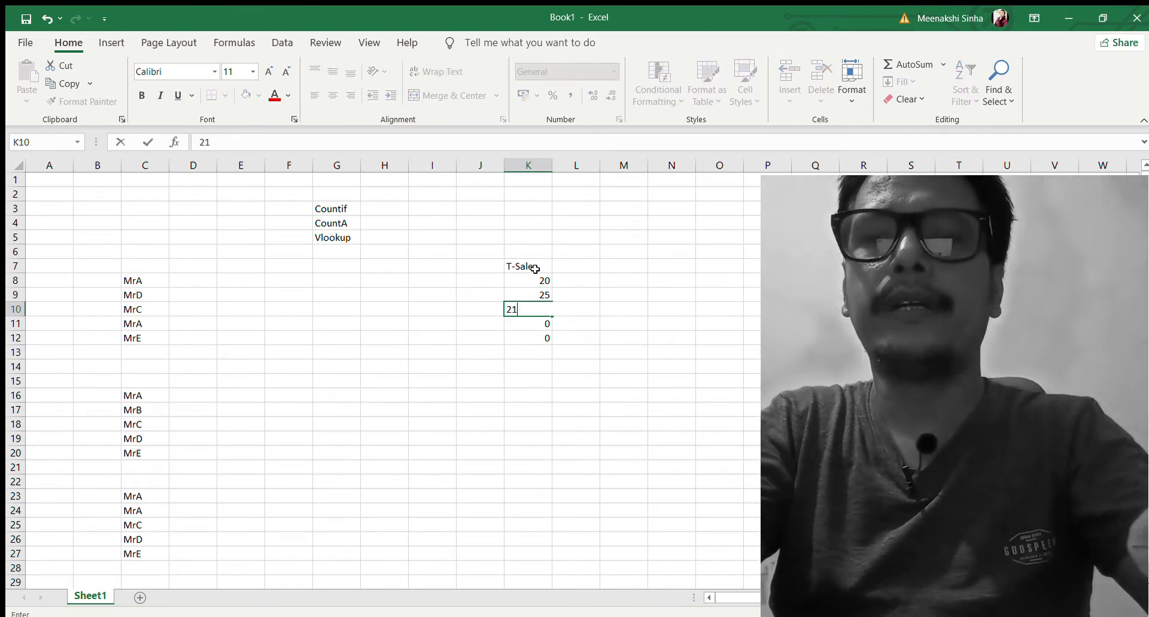
{"action": "key", "text": "Return"}
{"action": "type", "text": "10"}
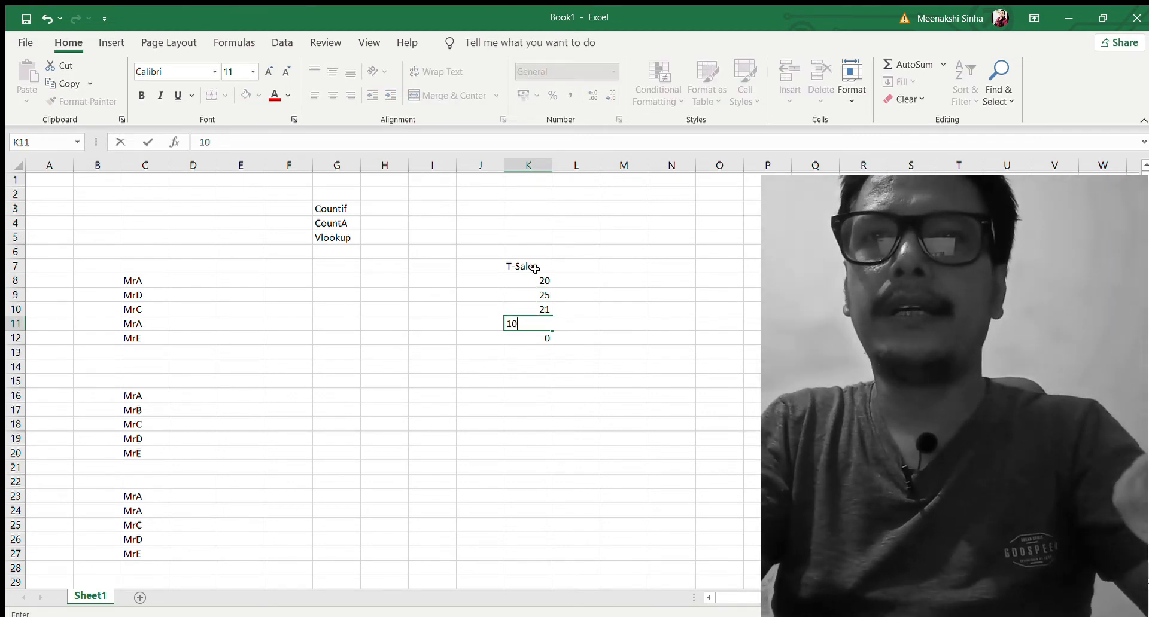
{"action": "key", "text": "Return"}
{"action": "key", "text": "Delete"}
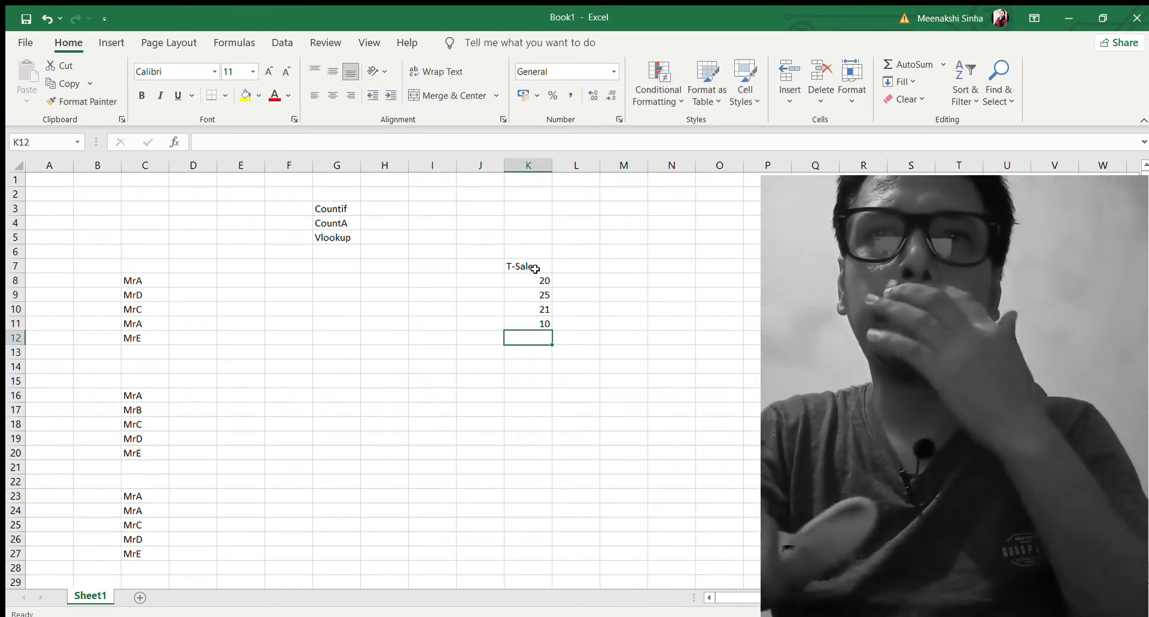
{"action": "type", "text": "15"}
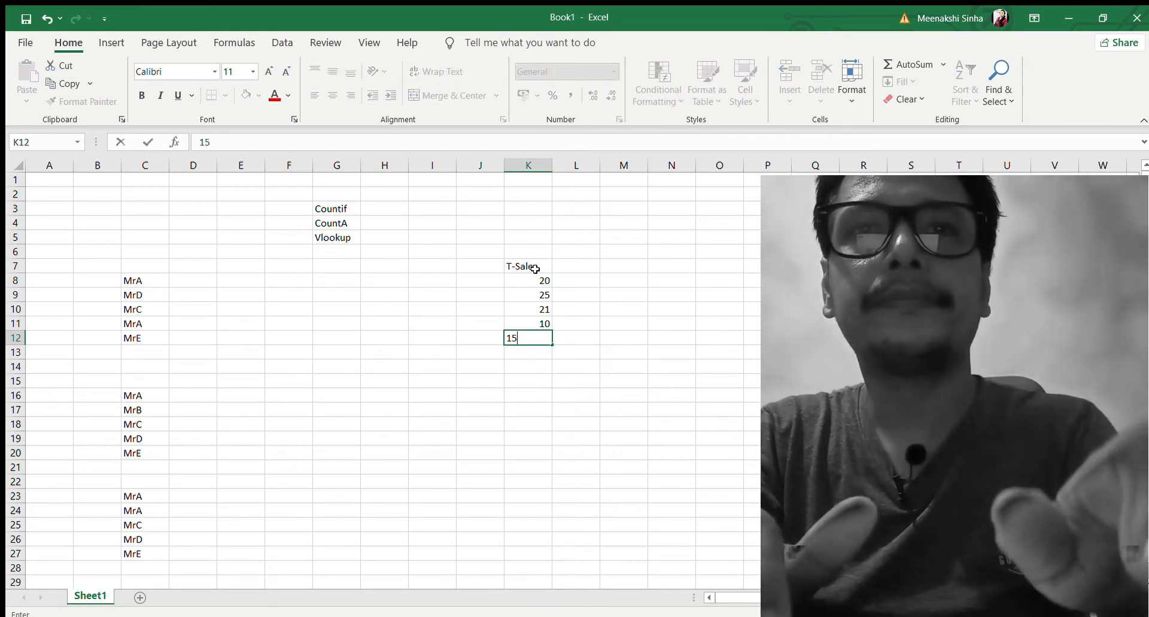
{"action": "left_click", "coordinate": [705, 265]}
Step: Compare the employee names in the first table, from C8 down, with those in the second table from C16
{"action": "left_click", "coordinate": [154, 279]}
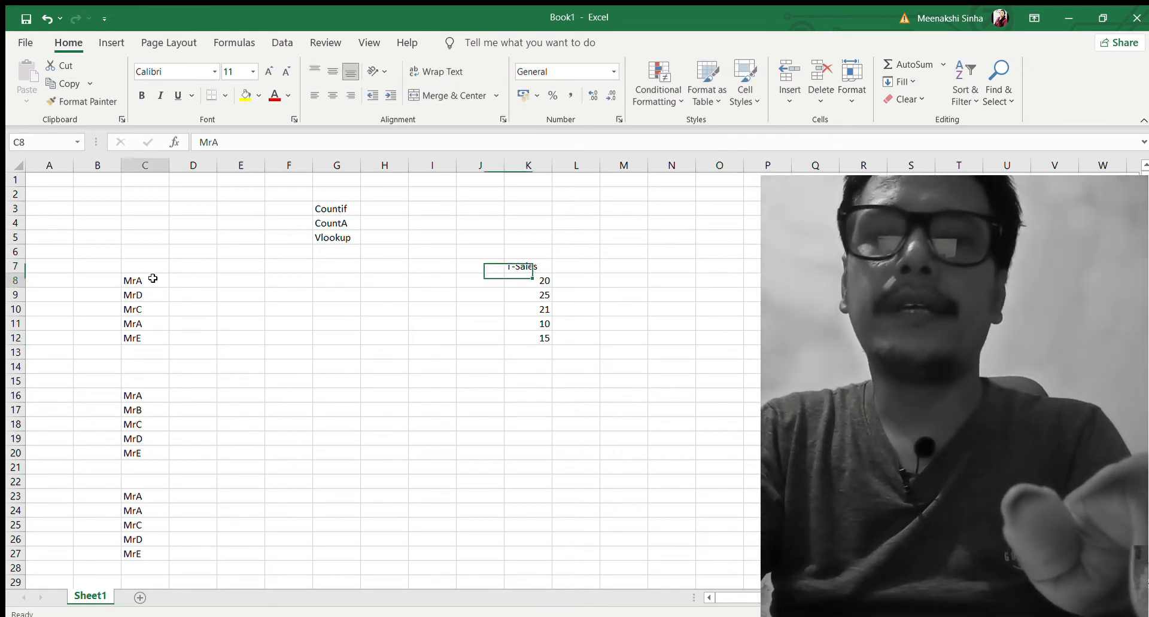
{"action": "key", "text": "Down"}
{"action": "key", "text": "Down"}
{"action": "key", "text": "Down"}
{"action": "key", "text": "Down"}
{"action": "key", "text": "Down"}
{"action": "key", "text": "Down"}
{"action": "key", "text": "Down"}
{"action": "key", "text": "Down"}
{"action": "key", "text": "Down"}
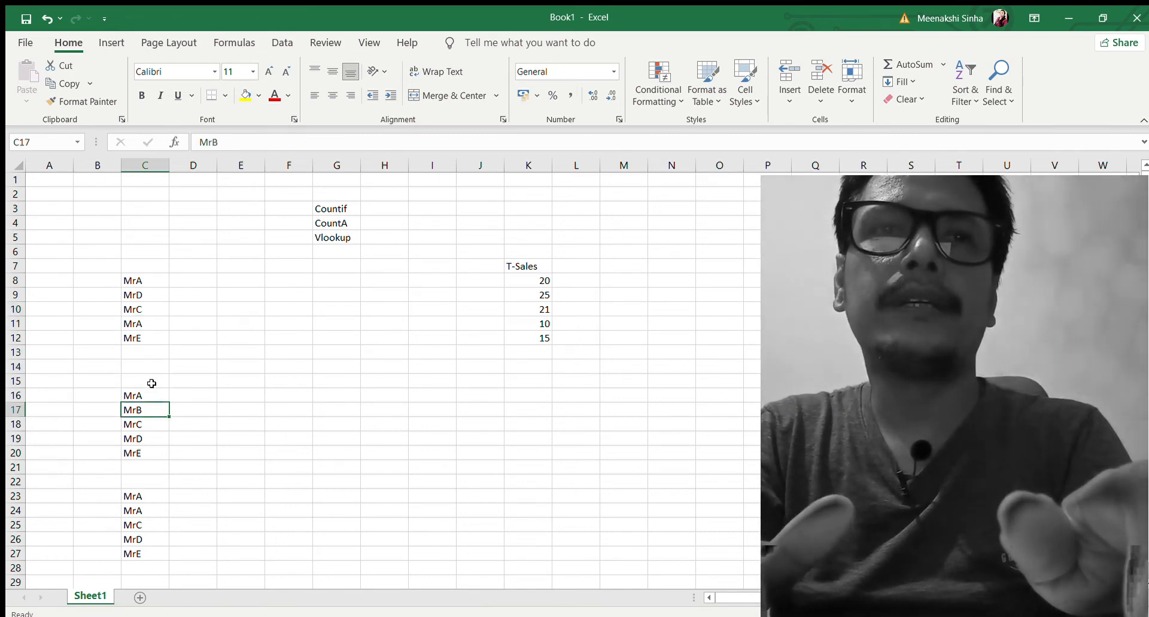
{"action": "left_click", "coordinate": [151, 281]}
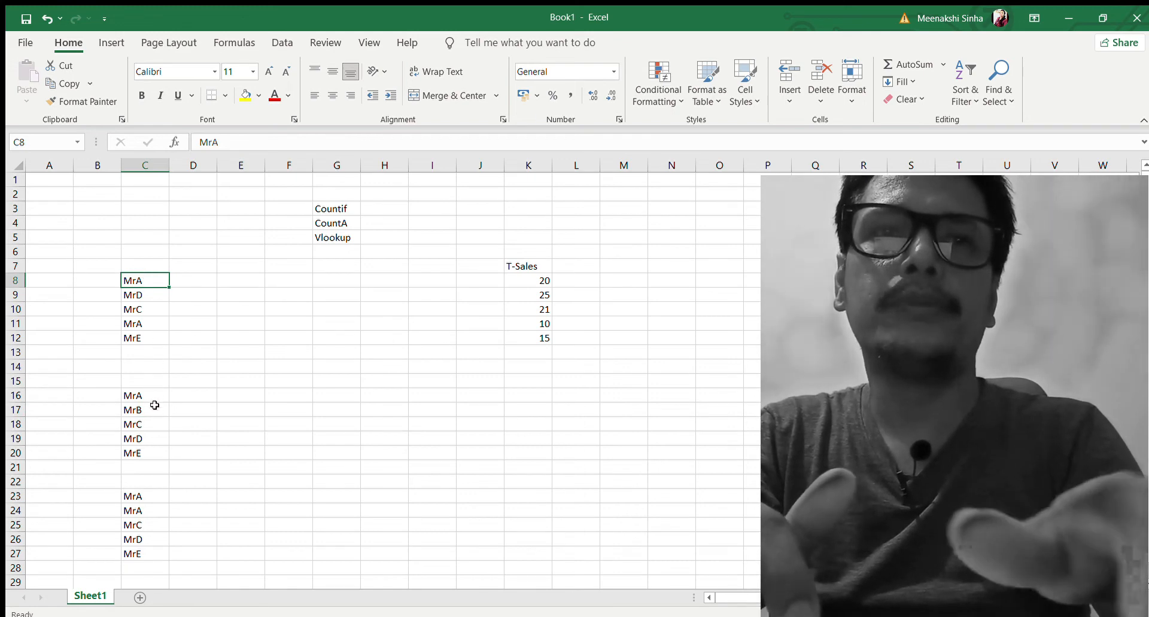
Step: Move the employee name in C20 to C16 and copy the name from C8 into C20
{"action": "left_click", "coordinate": [151, 451]}
{"action": "key", "text": "ctrl+c"}
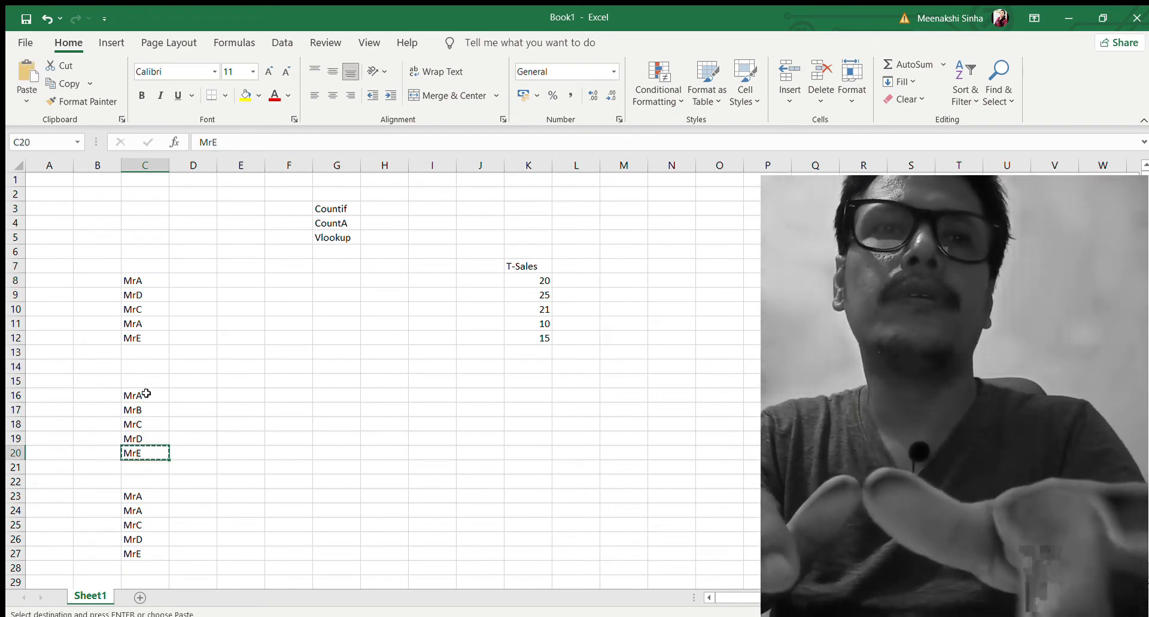
{"action": "left_click", "coordinate": [146, 393]}
{"action": "key", "text": "ctrl+v"}
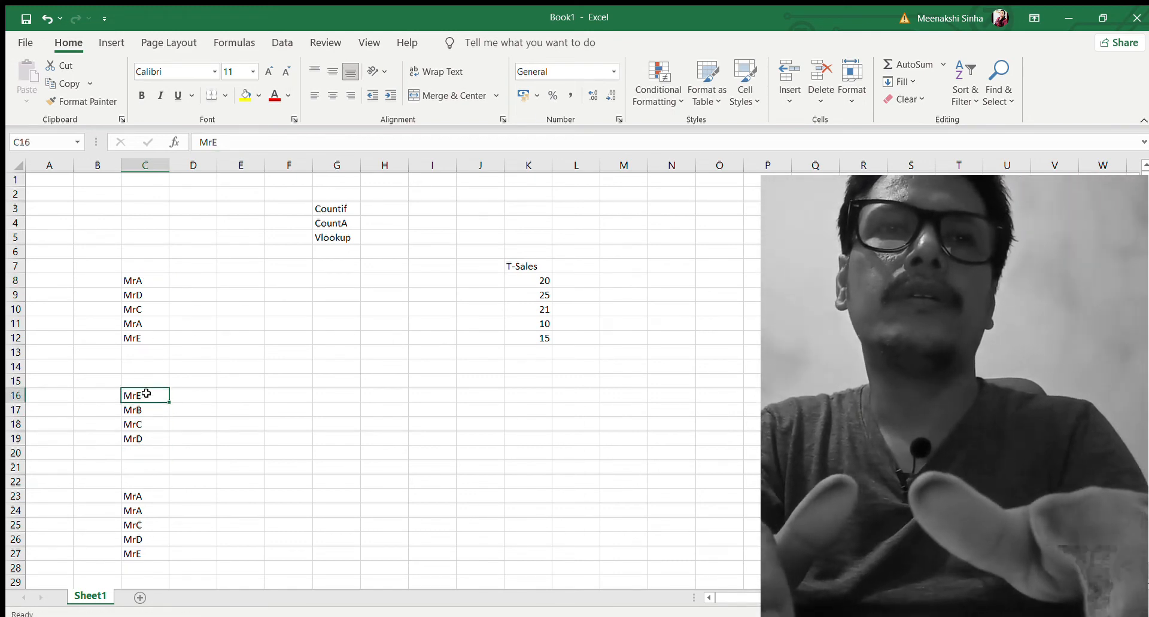
{"action": "left_click", "coordinate": [146, 280]}
{"action": "key", "text": "ctrl+c"}
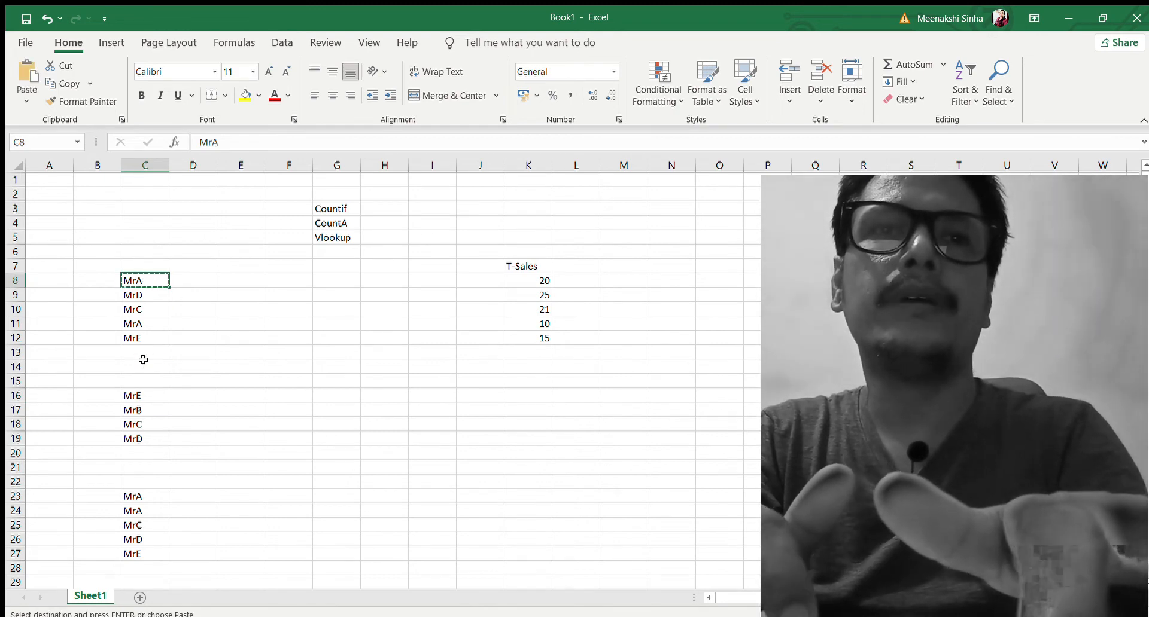
{"action": "left_click", "coordinate": [135, 453]}
{"action": "key", "text": "ctrl+v"}
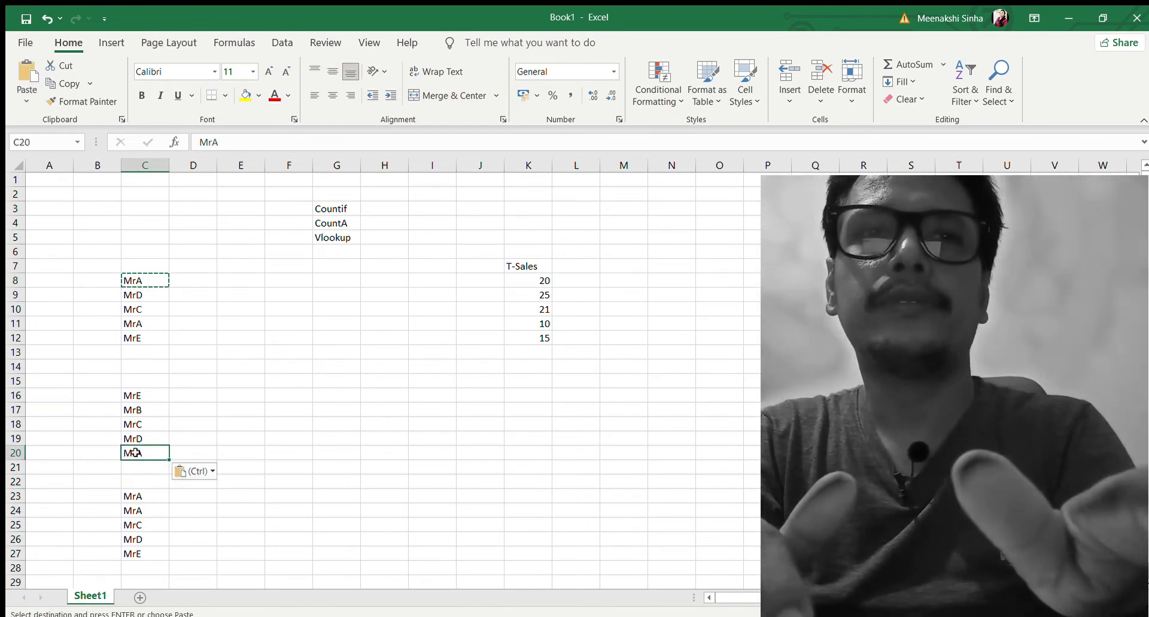
{"action": "left_click", "coordinate": [193, 393]}
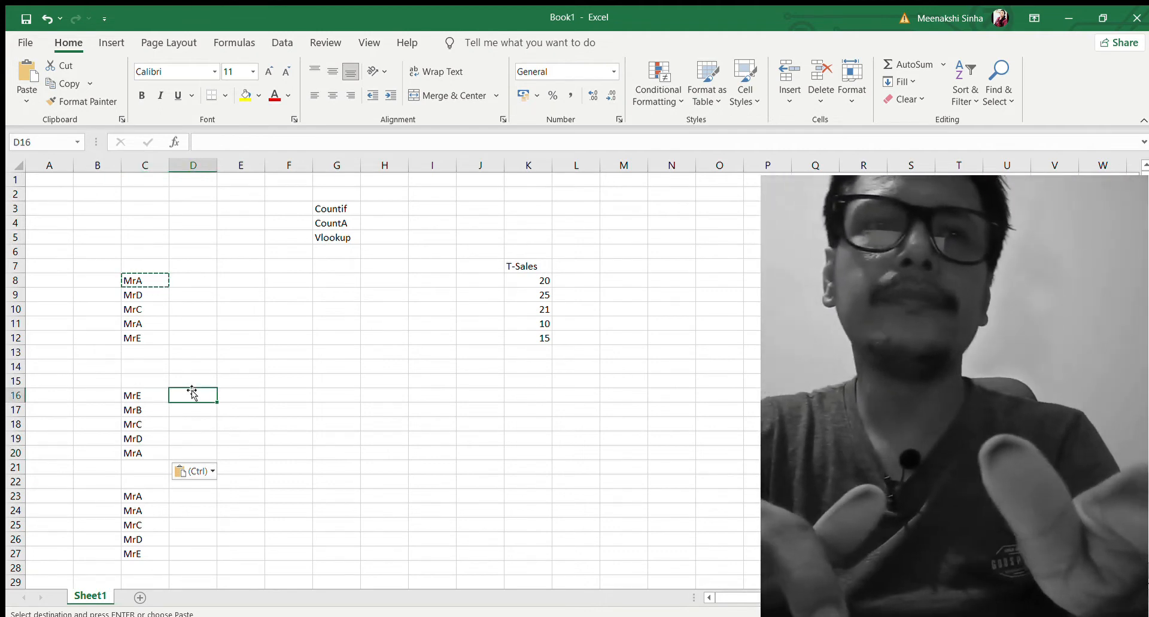
Step: Move the employee name in C20 up to C19, replacing the name there
{"action": "left_click", "coordinate": [147, 453]}
{"action": "key", "text": "ctrl+c"}
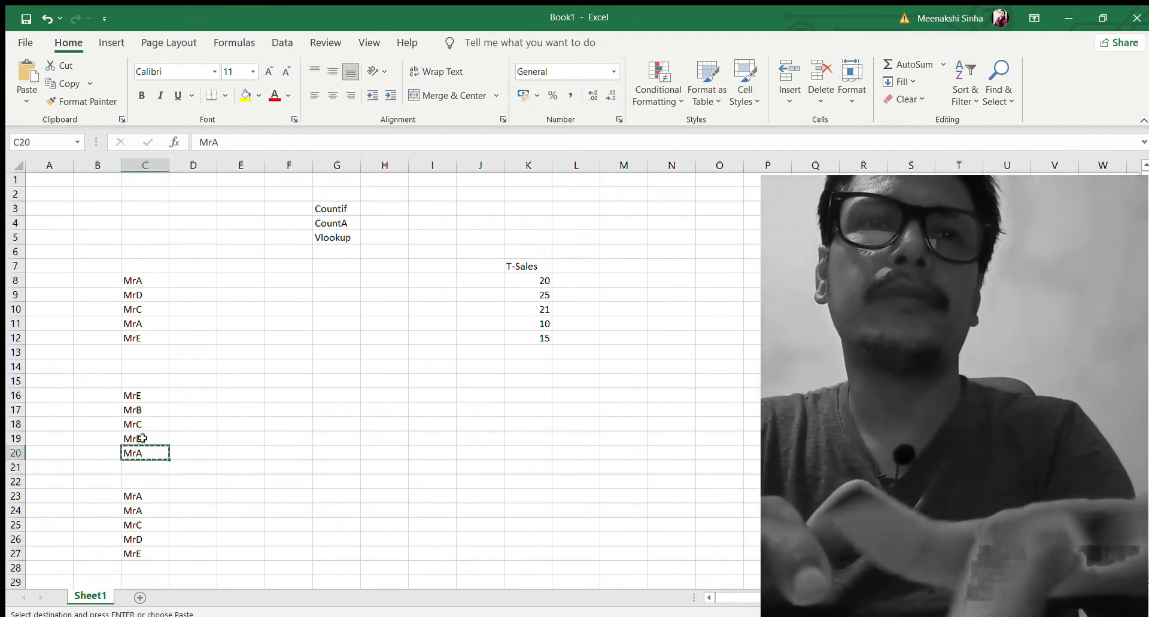
{"action": "left_click", "coordinate": [142, 439]}
{"action": "key", "text": "ctrl+v"}
{"action": "left_click", "coordinate": [192, 393]}
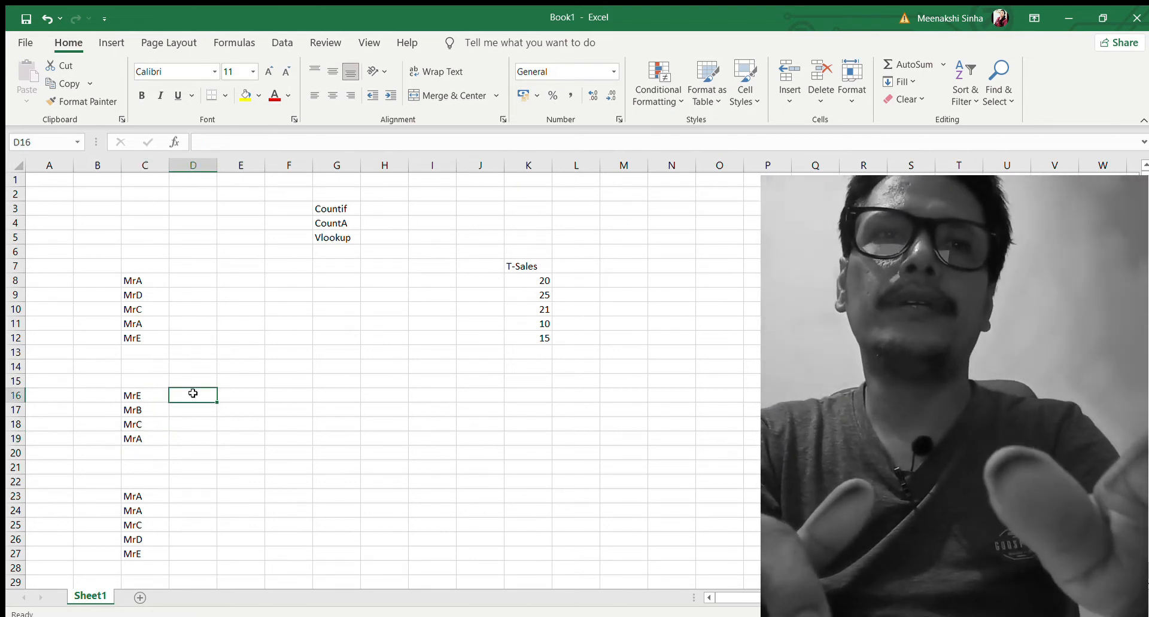
Step: Add the header Total in D15 above the second table's empty value column
{"action": "left_click", "coordinate": [191, 377]}
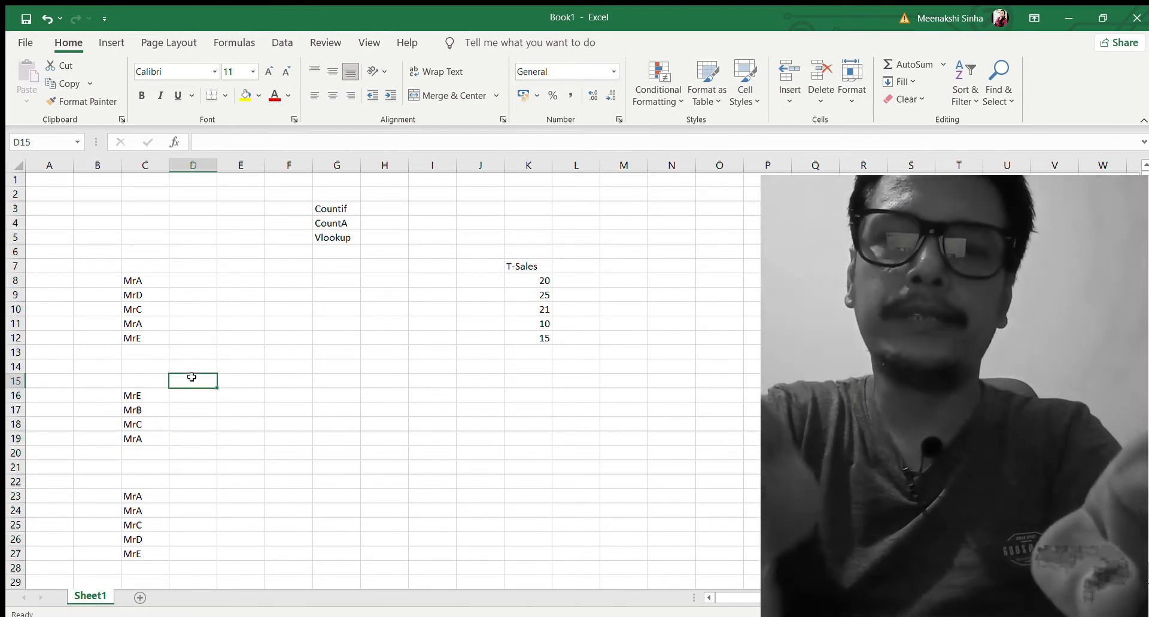
{"action": "type", "text": "Total"}
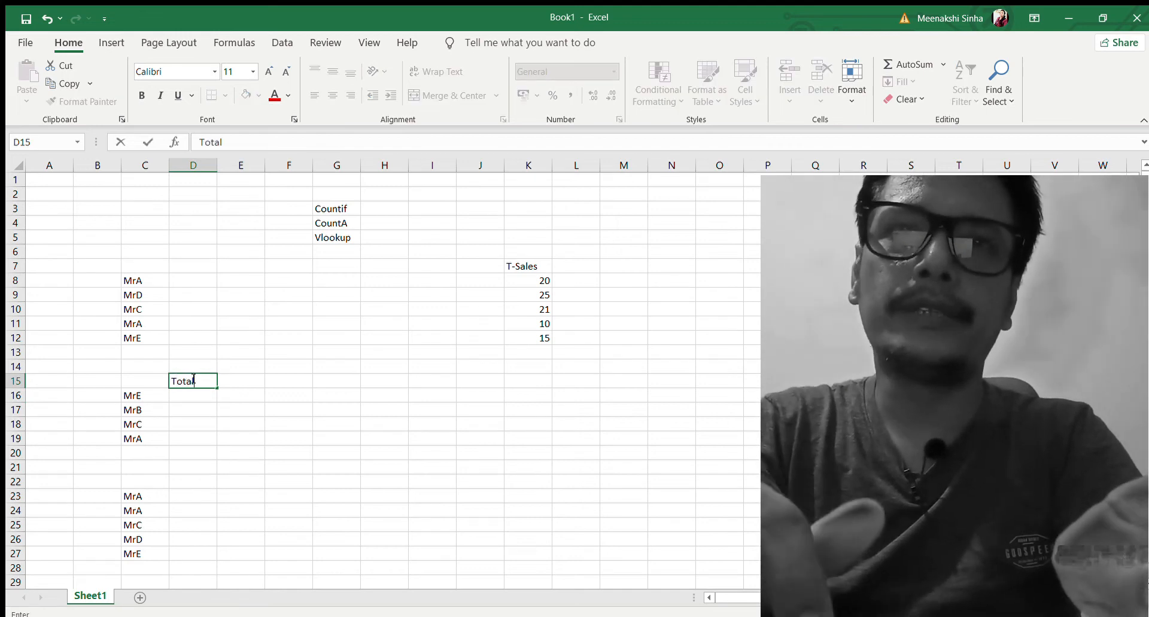
{"action": "left_click", "coordinate": [198, 407]}
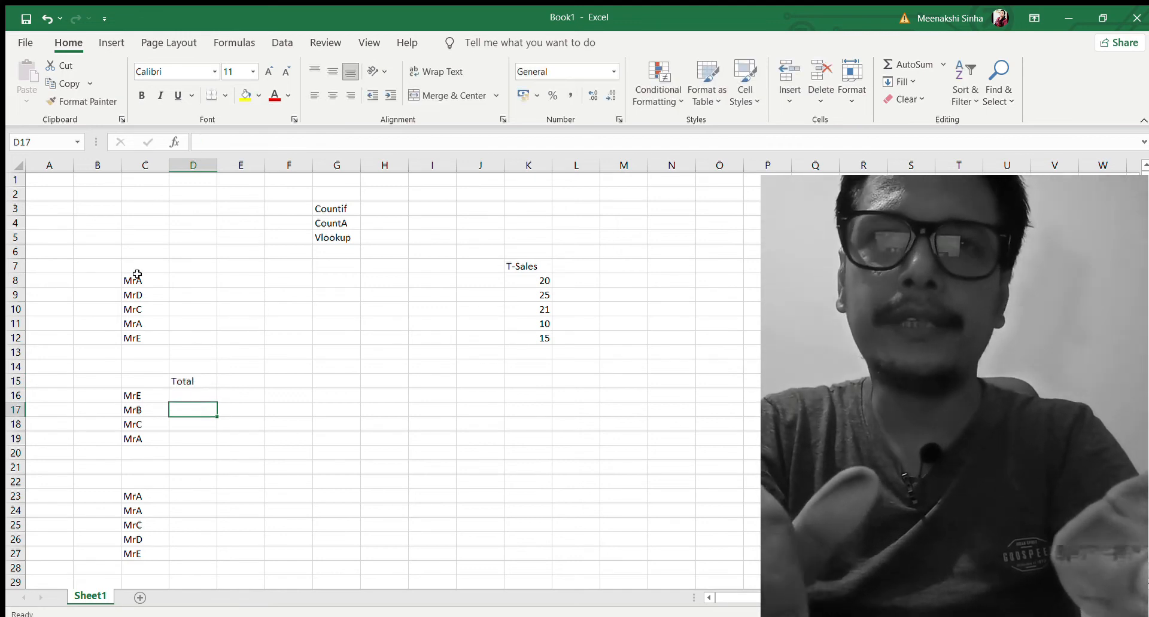
{"action": "left_click_drag", "start_coordinate": [140, 288], "coordinate": [536, 325]}
{"action": "left_click", "coordinate": [195, 395]}
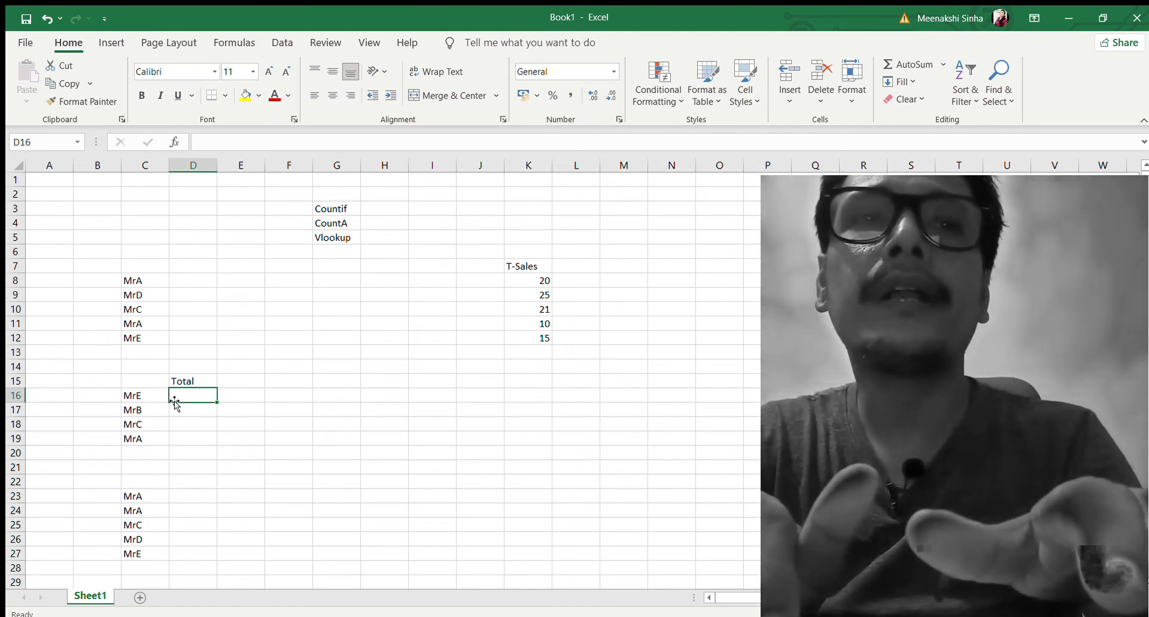
Step: Copy the T-Sales value in K8 to D19 and clear it from D19 again
{"action": "left_click", "coordinate": [543, 281]}
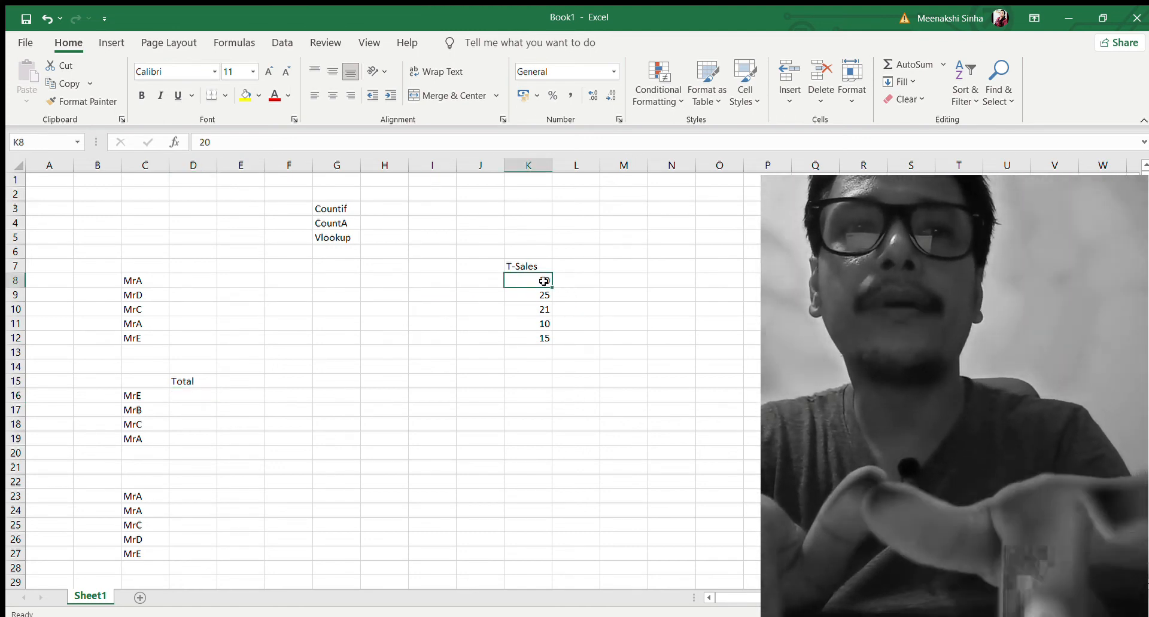
{"action": "key", "text": "ctrl+c"}
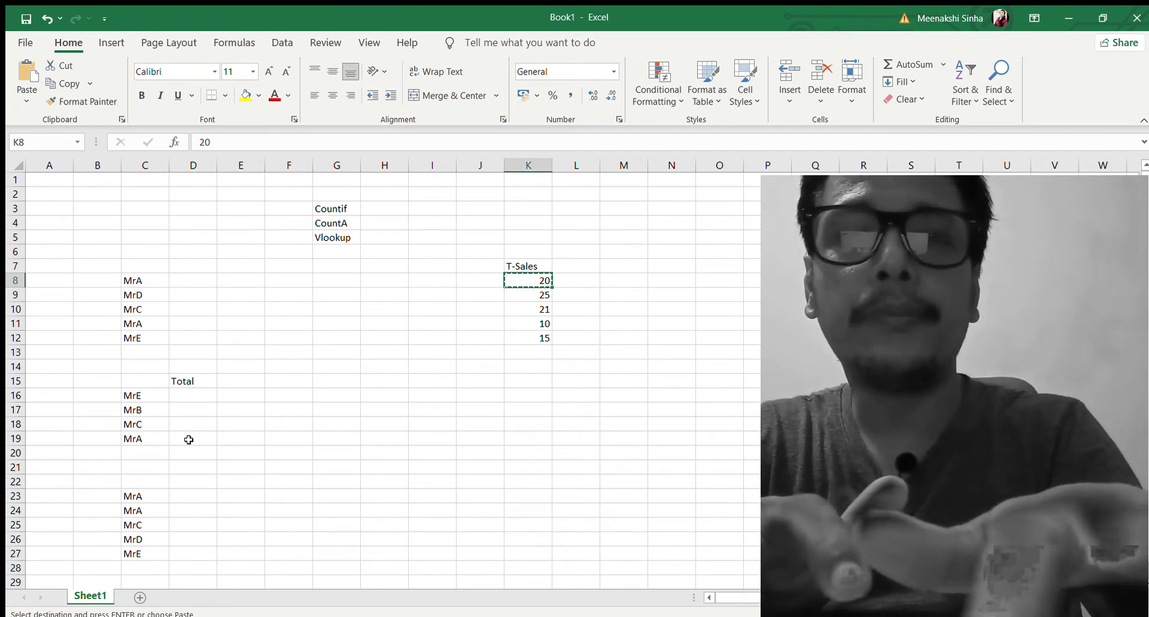
{"action": "left_click", "coordinate": [188, 440]}
{"action": "key", "text": "ctrl+v"}
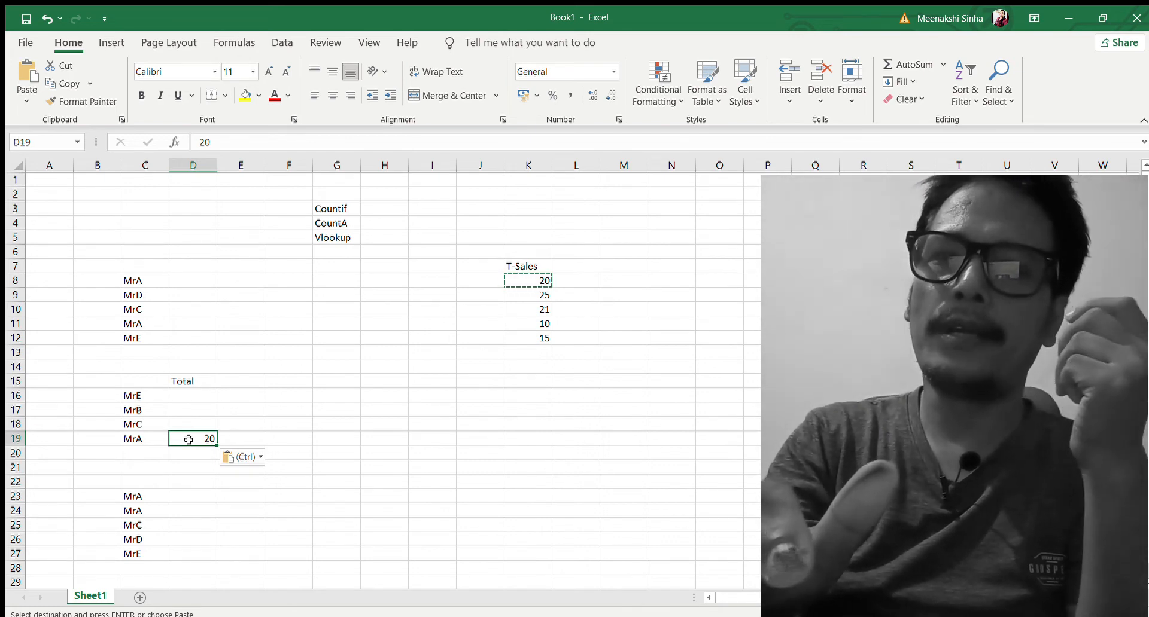
{"action": "key", "text": "Delete"}
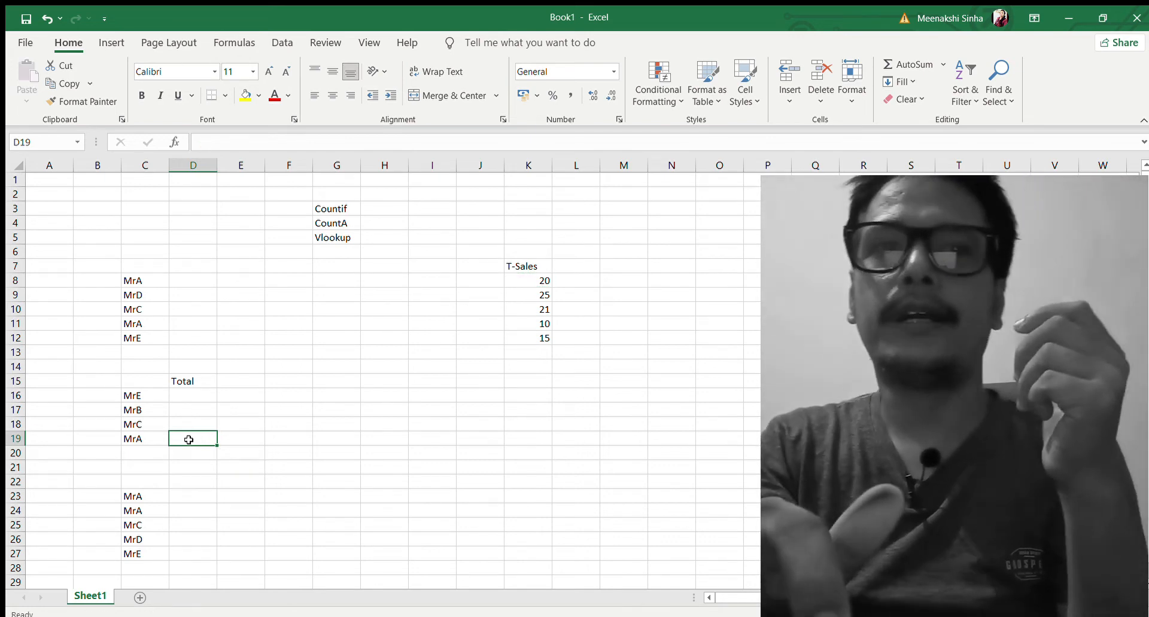
Step: Start a VLOOKUP formula in D16 with the names in C16:C19 as the lookup value
{"action": "left_click", "coordinate": [192, 397]}
{"action": "type", "text": "=vl"}
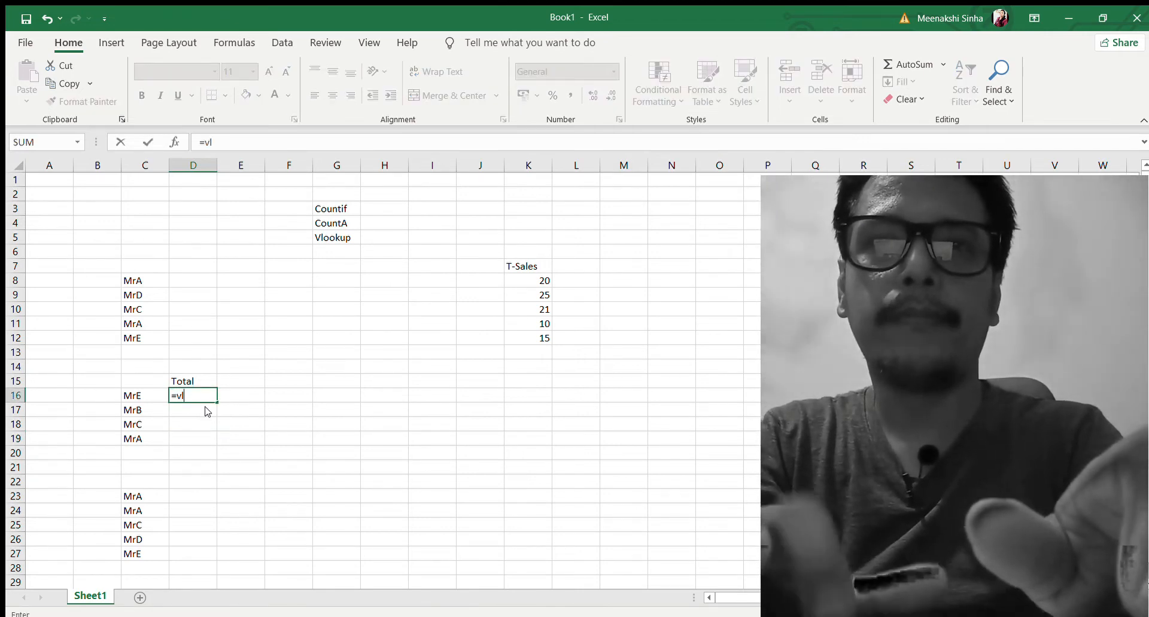
{"action": "key", "text": "Tab"}
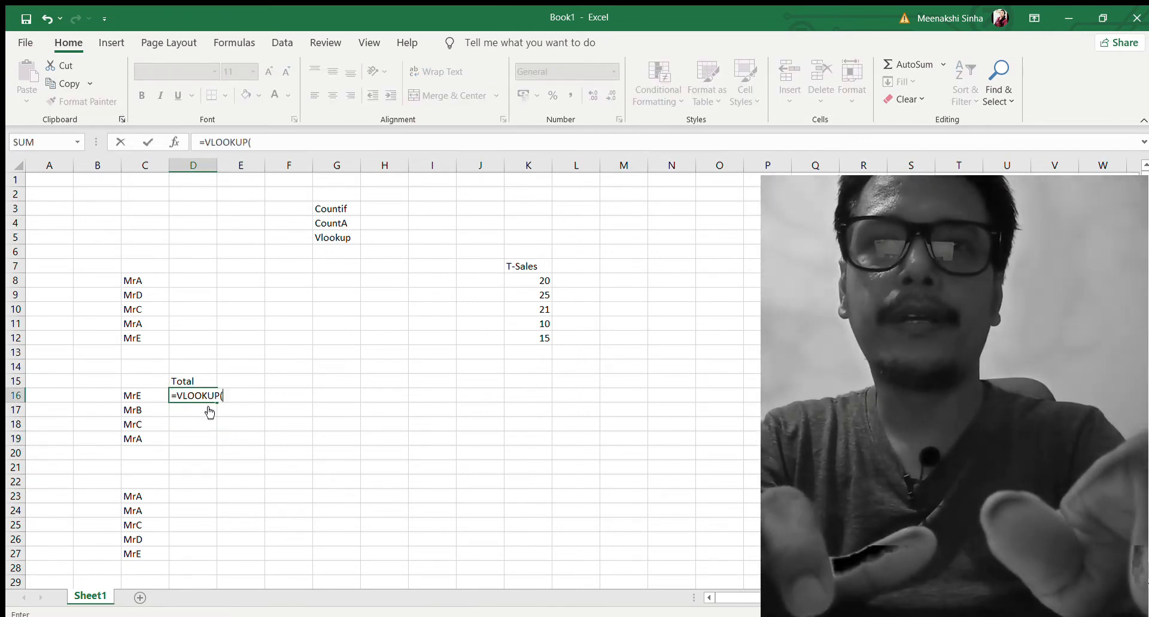
{"action": "left_click", "coordinate": [140, 395]}
{"action": "key", "text": "shift+Down"}
{"action": "key", "text": "shift+Down"}
{"action": "key", "text": "shift+Down"}
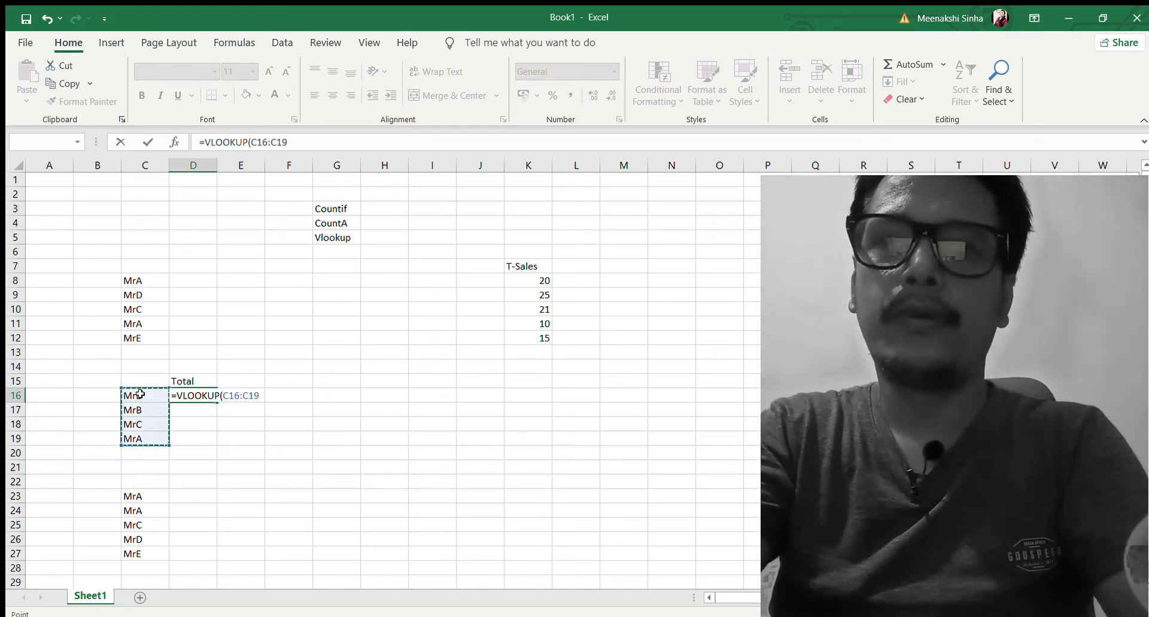
{"action": "type", "text": ","}
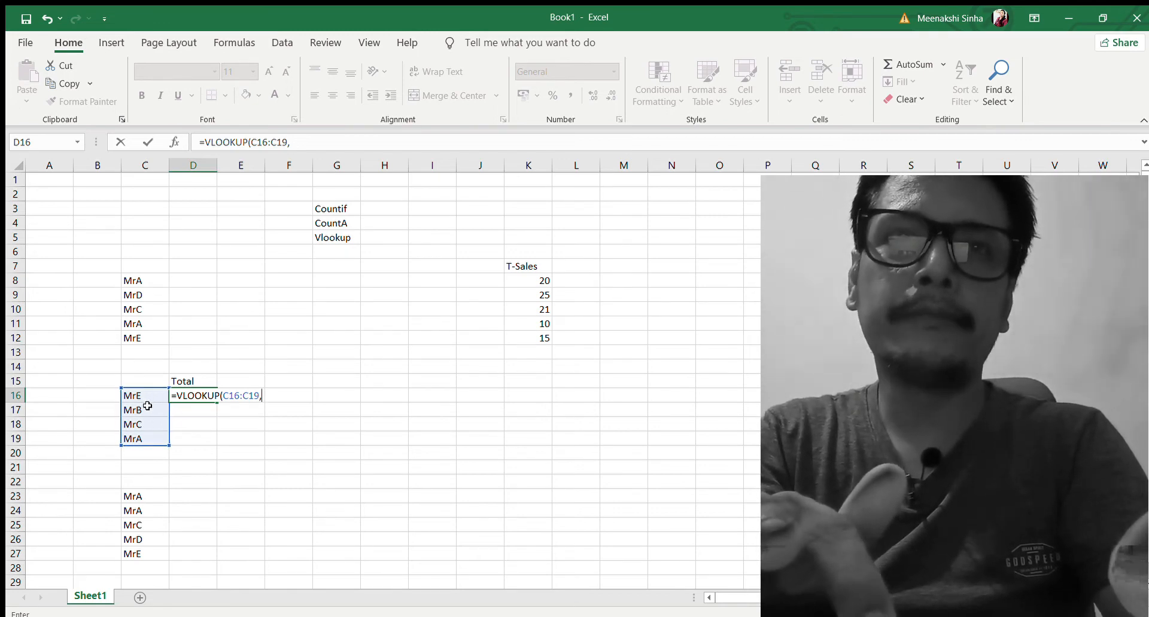
Step: Set the VLOOKUP table array to C8:K12, covering the employee names through the T-Sales column
{"action": "left_click", "coordinate": [152, 283]}
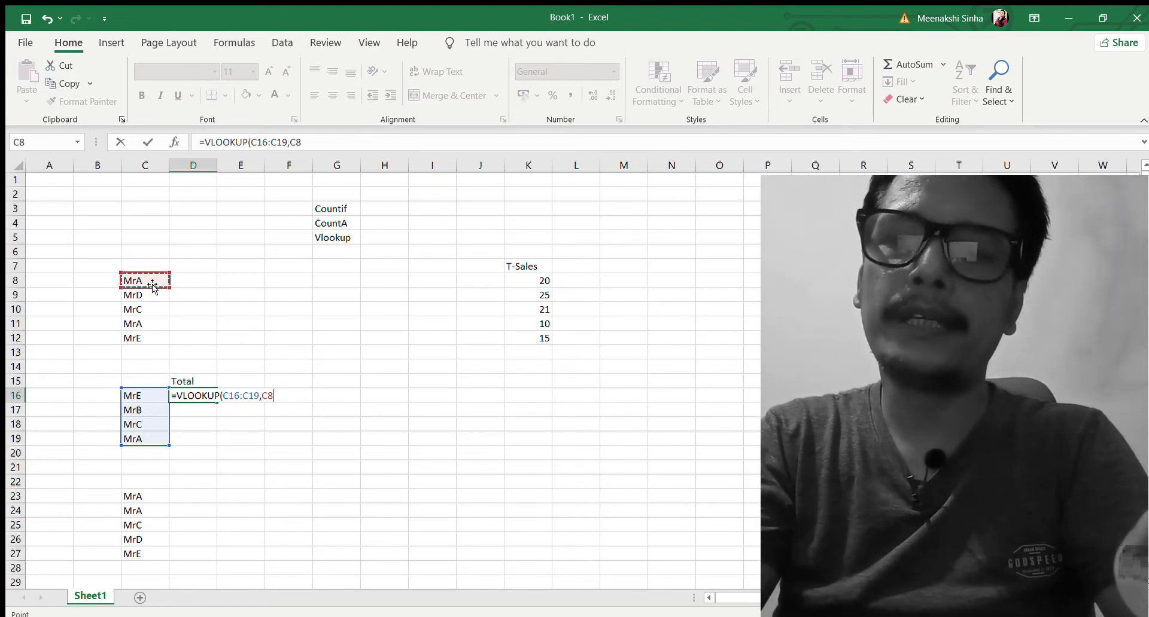
{"action": "key", "text": "shift+Right"}
{"action": "key", "text": "shift+Right"}
{"action": "key", "text": "shift+Right"}
{"action": "key", "text": "shift+Right"}
{"action": "key", "text": "shift+Right"}
{"action": "key", "text": "shift+Right"}
{"action": "key", "text": "shift+Right"}
{"action": "key", "text": "shift+Right"}
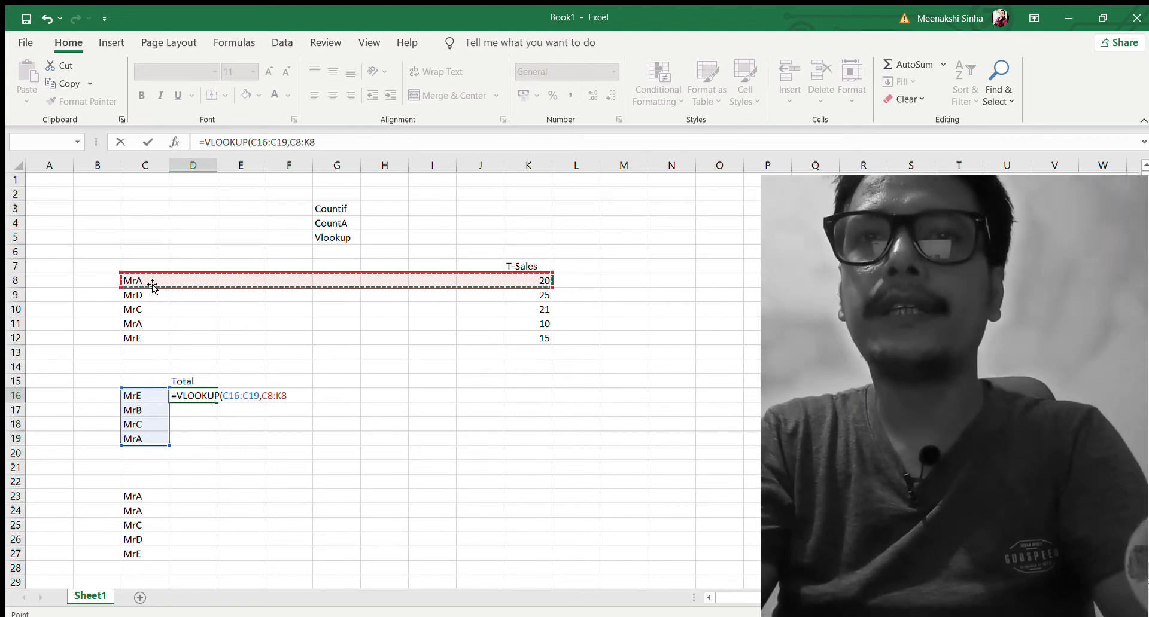
{"action": "key", "text": "shift+Down"}
{"action": "key", "text": "shift+Down"}
{"action": "key", "text": "shift+Down"}
{"action": "key", "text": "shift+Down"}
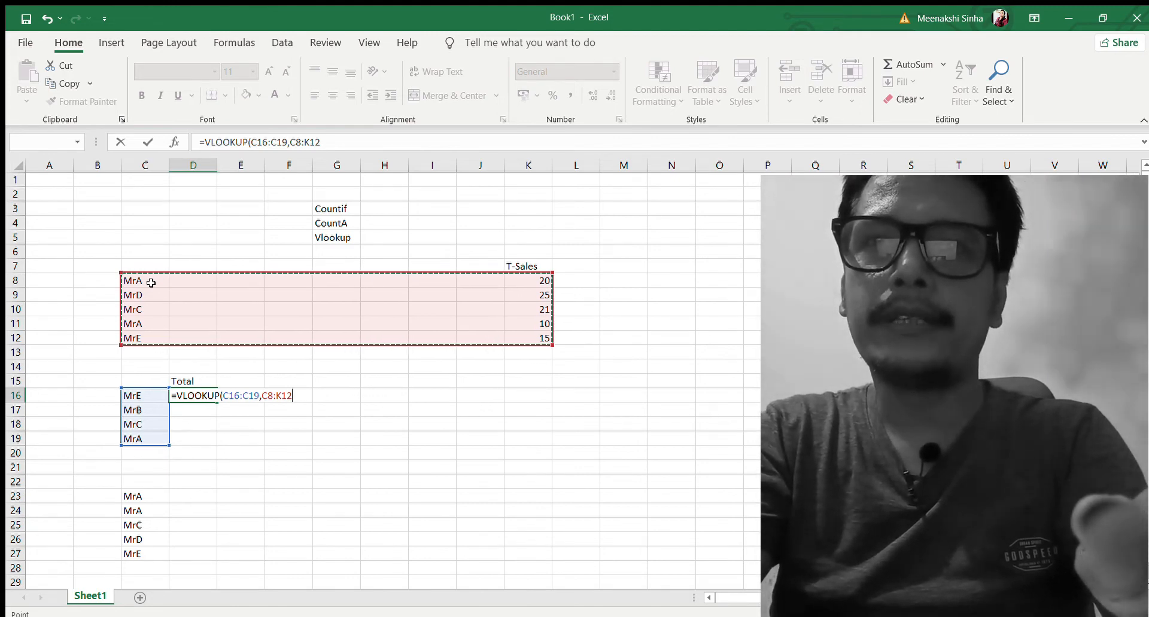
{"action": "type", "text": ","}
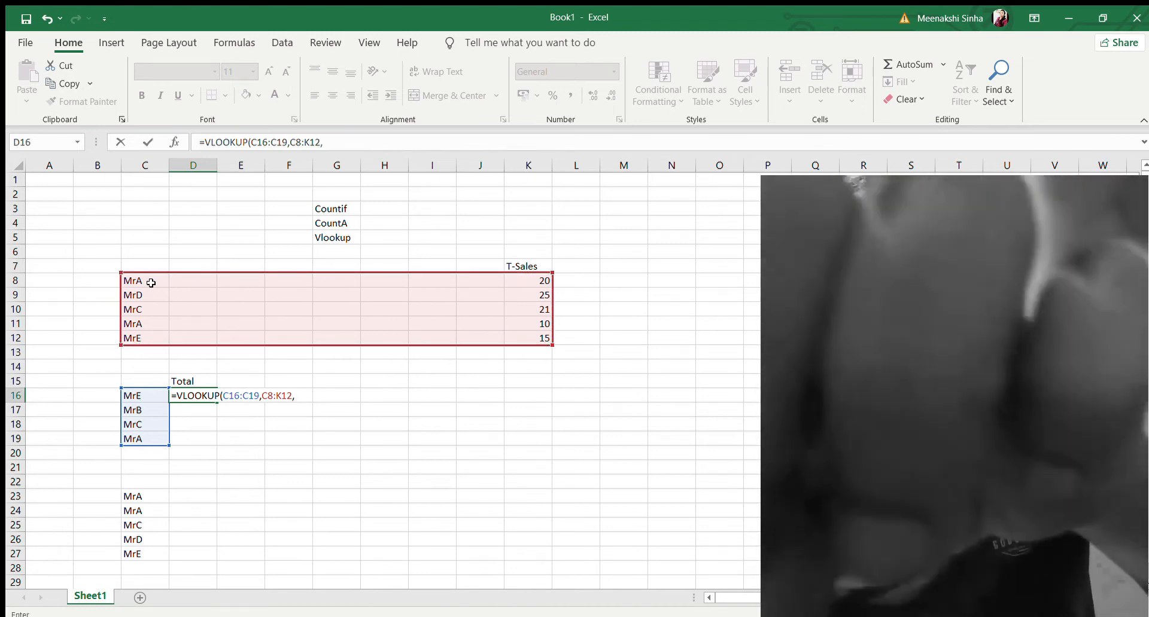
Step: Complete the VLOOKUP in D16 with column index 9 and 0 for an exact match
{"action": "type", "text": "9"}
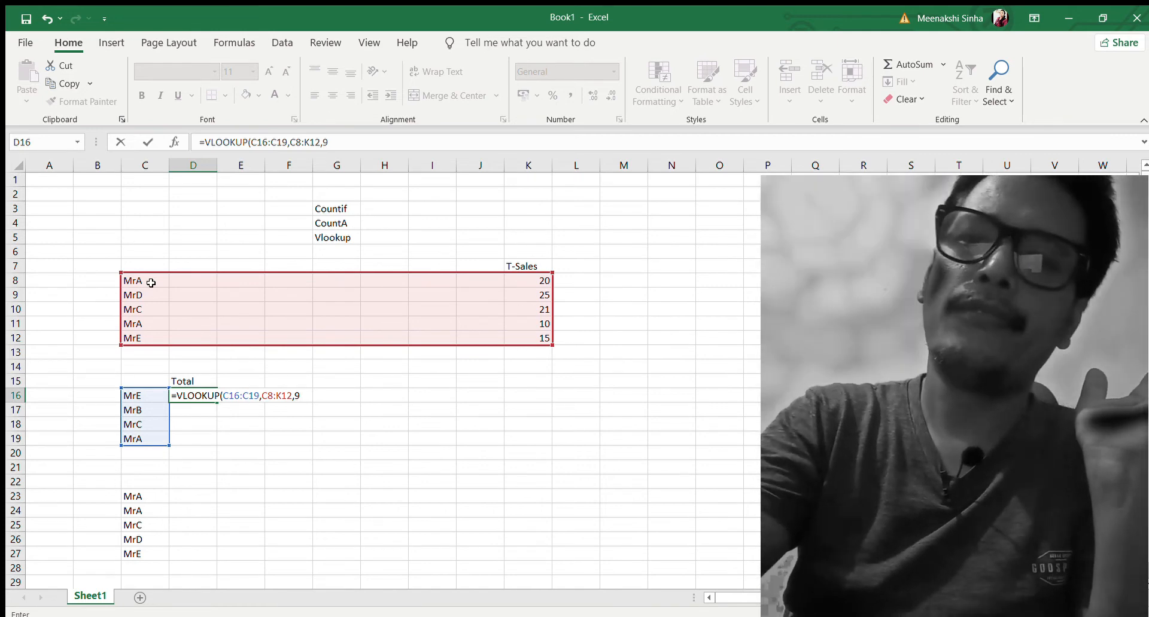
{"action": "type", "text": ",0"}
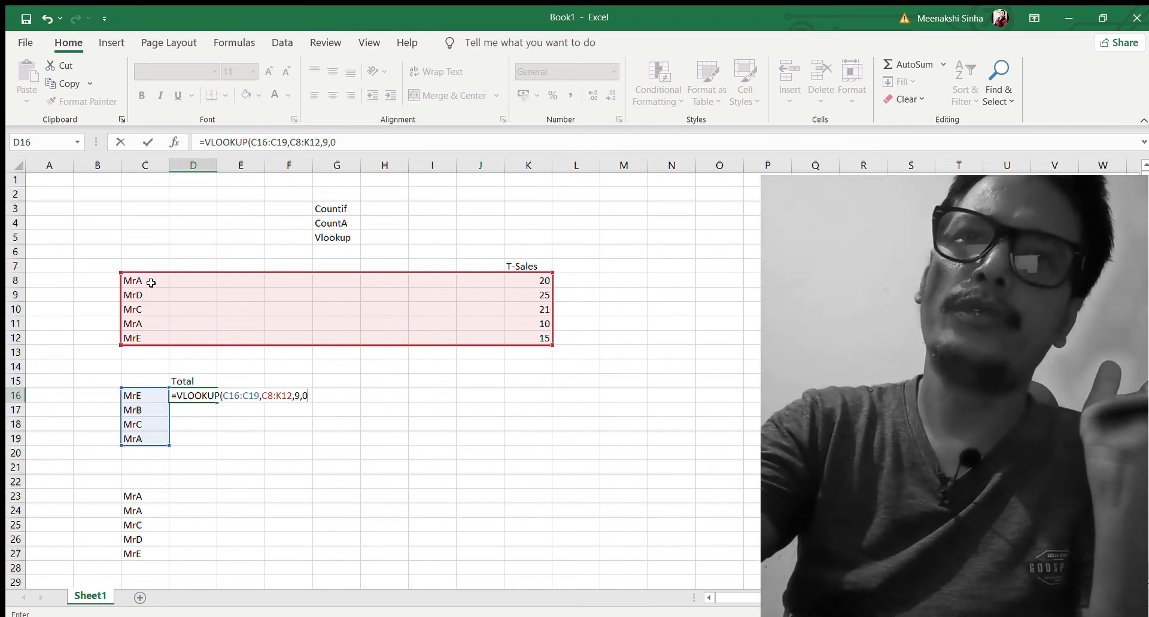
{"action": "key", "text": "Return"}
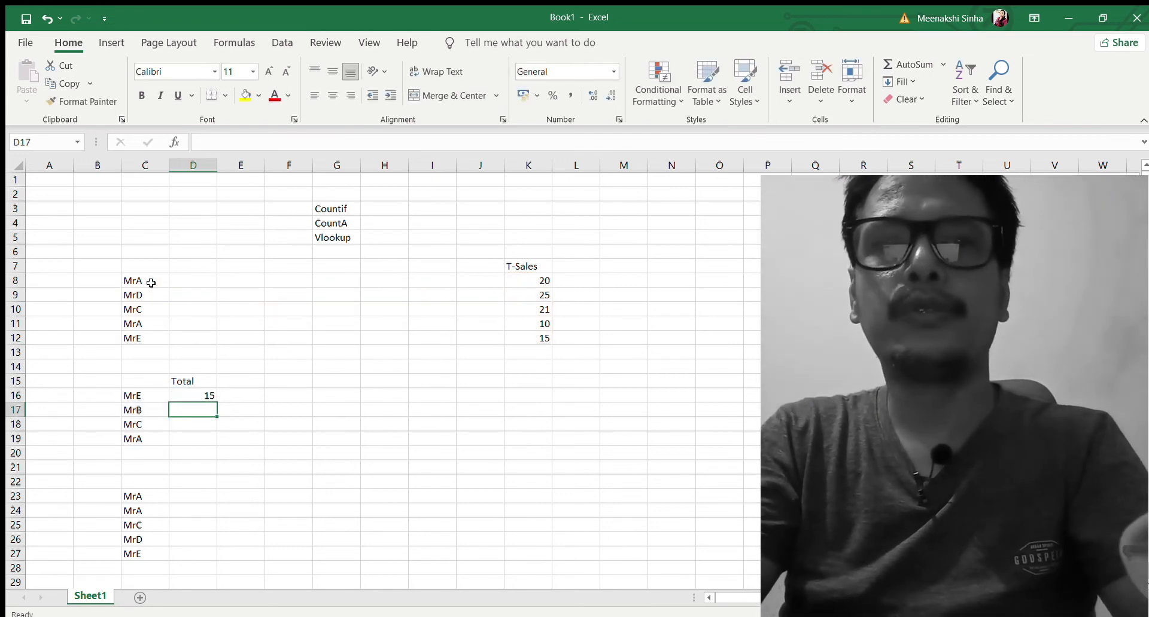
Step: Fill the VLOOKUP formula from D16 down through D19
{"action": "key", "text": "Up"}
{"action": "key", "text": "shift+Down"}
{"action": "key", "text": "shift+Down"}
{"action": "key", "text": "shift+Down"}
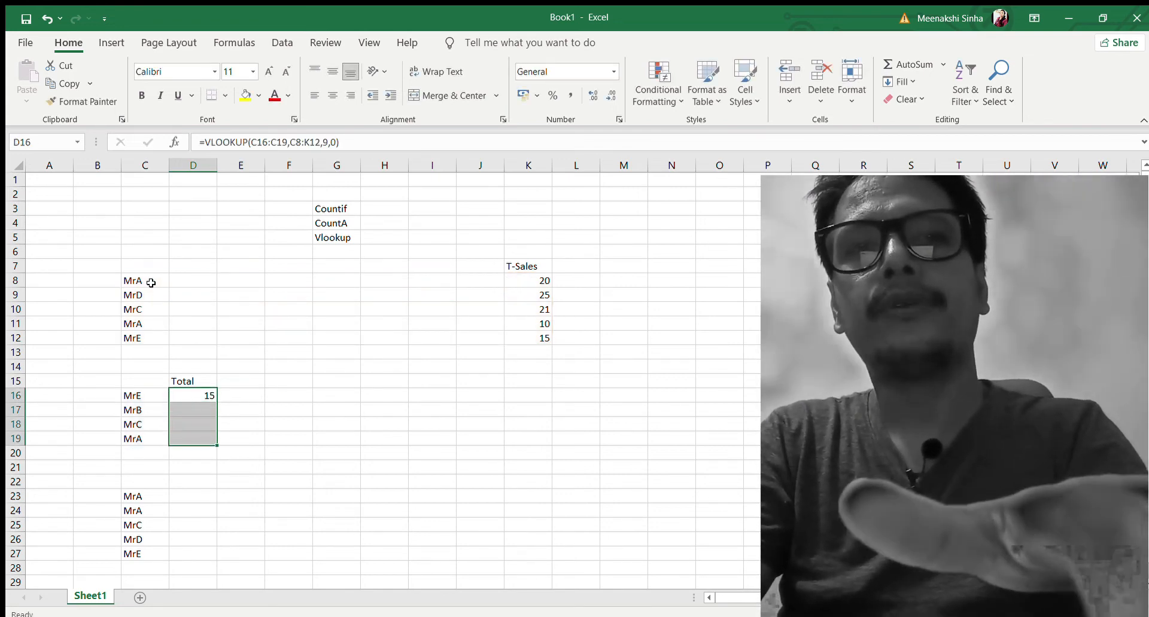
{"action": "key", "text": "ctrl+d"}
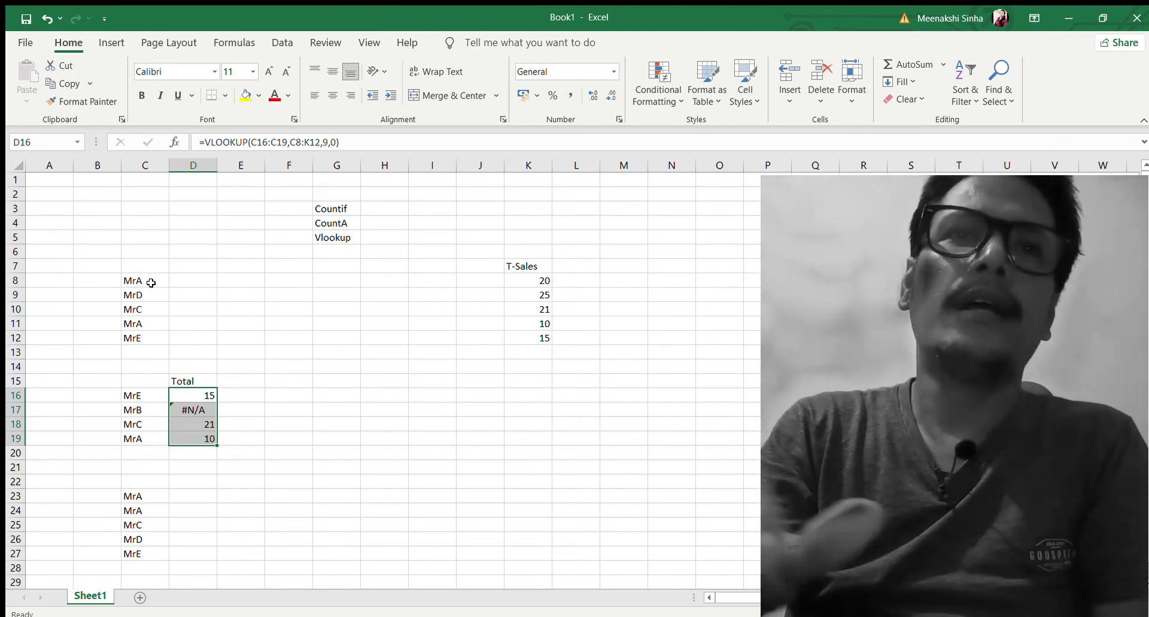
Step: Check the lookup results for MrB in D17 and MrA in D19 against the names and the two MrA rows in the source table
{"action": "left_click", "coordinate": [148, 412]}
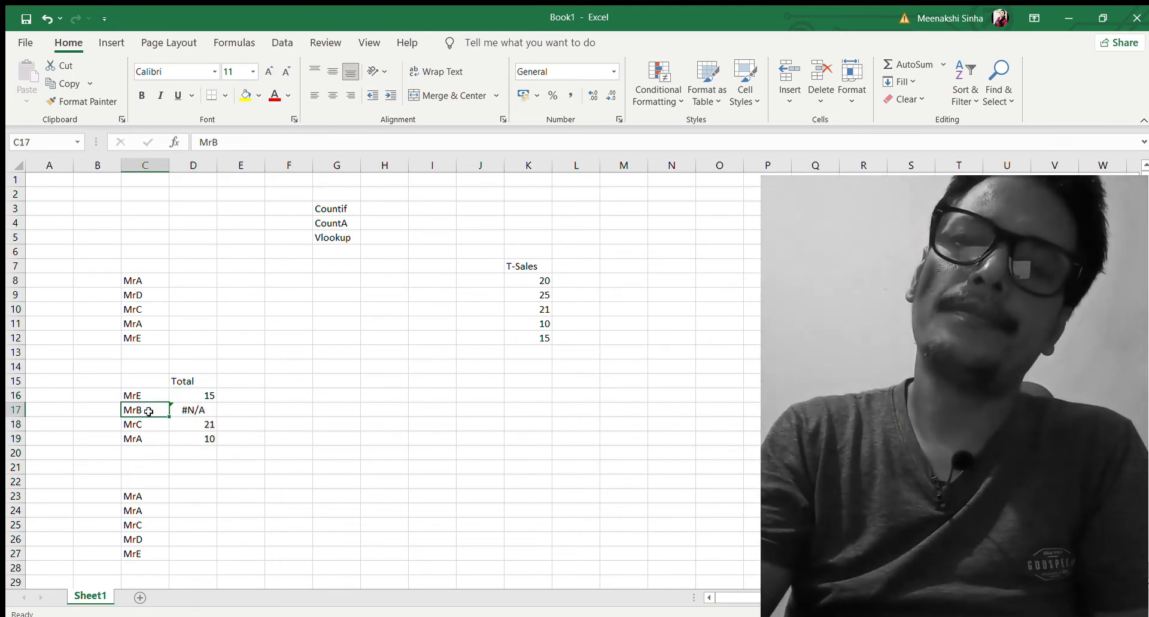
{"action": "key", "text": "Right"}
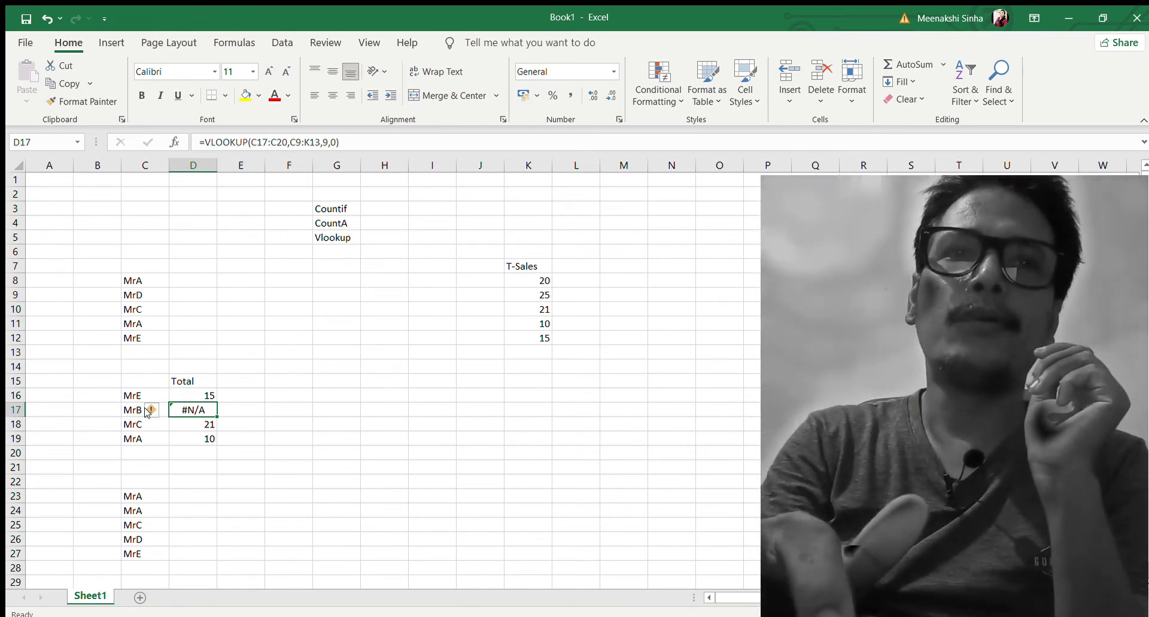
{"action": "left_click", "coordinate": [146, 281]}
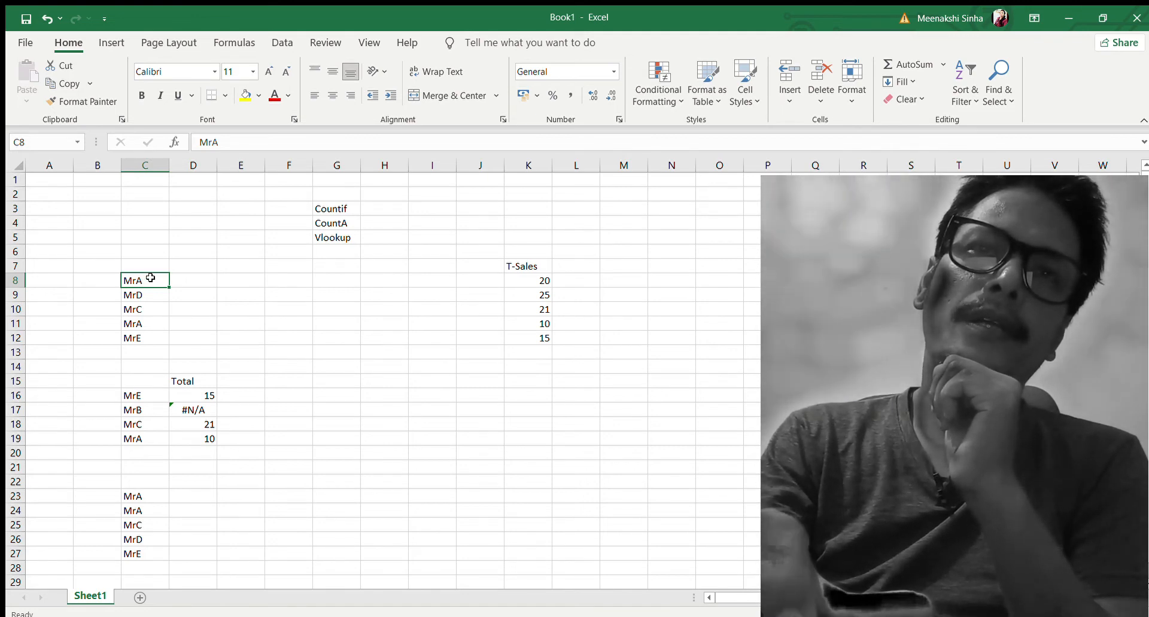
{"action": "left_click", "coordinate": [141, 323]}
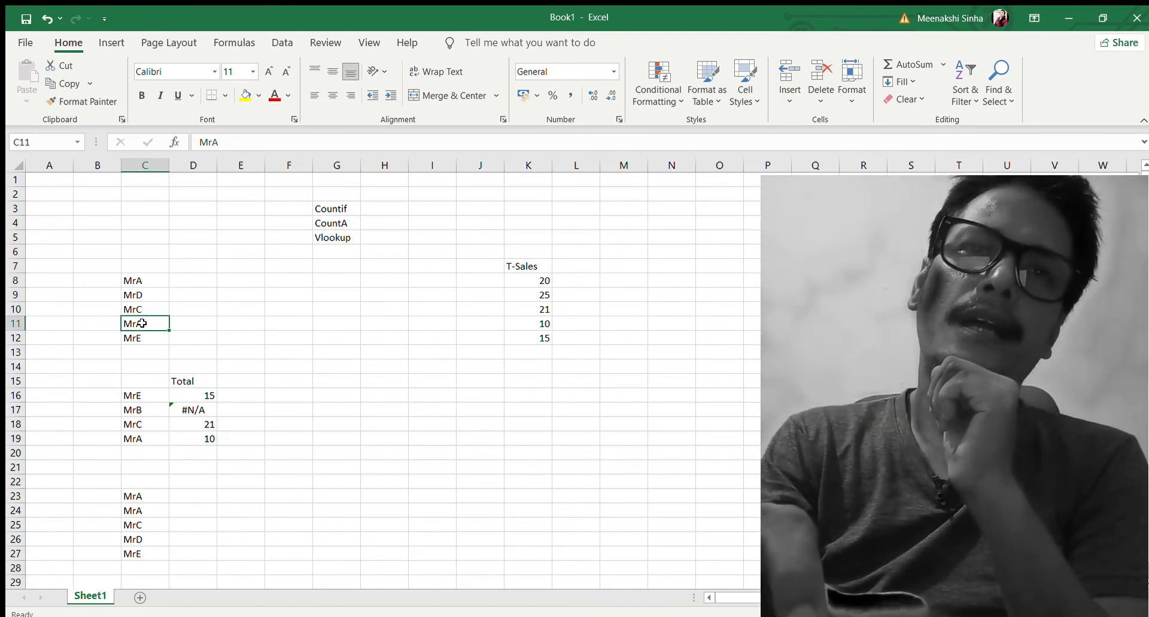
{"action": "left_click", "coordinate": [139, 435]}
{"action": "left_click", "coordinate": [189, 436]}
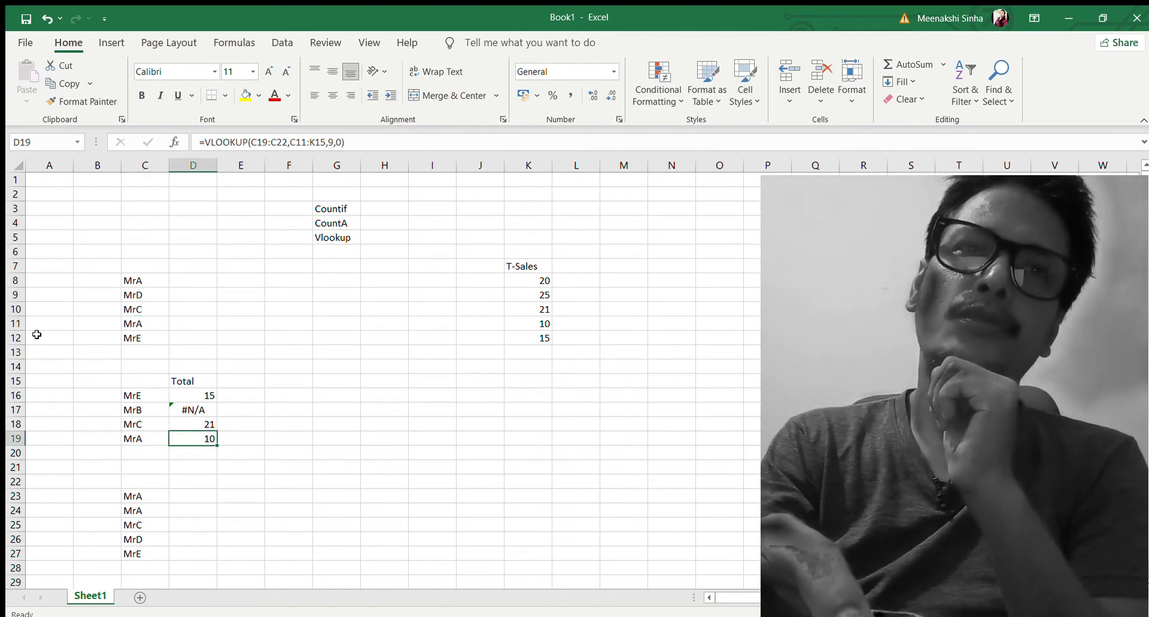
{"action": "left_click", "coordinate": [17, 328]}
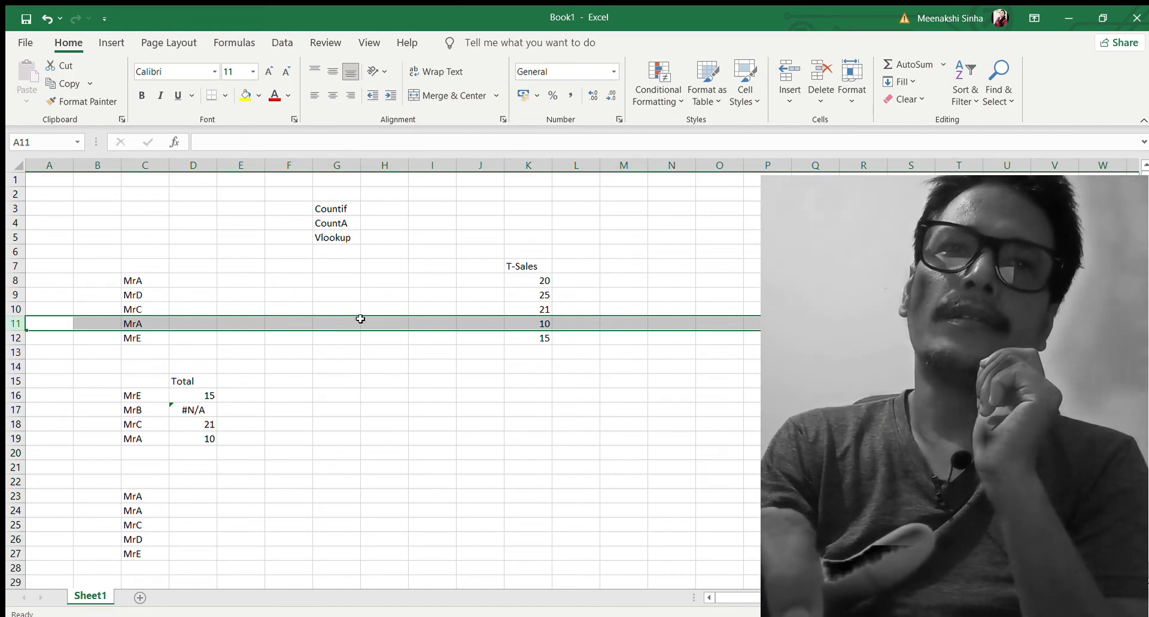
{"action": "left_click", "coordinate": [160, 281]}
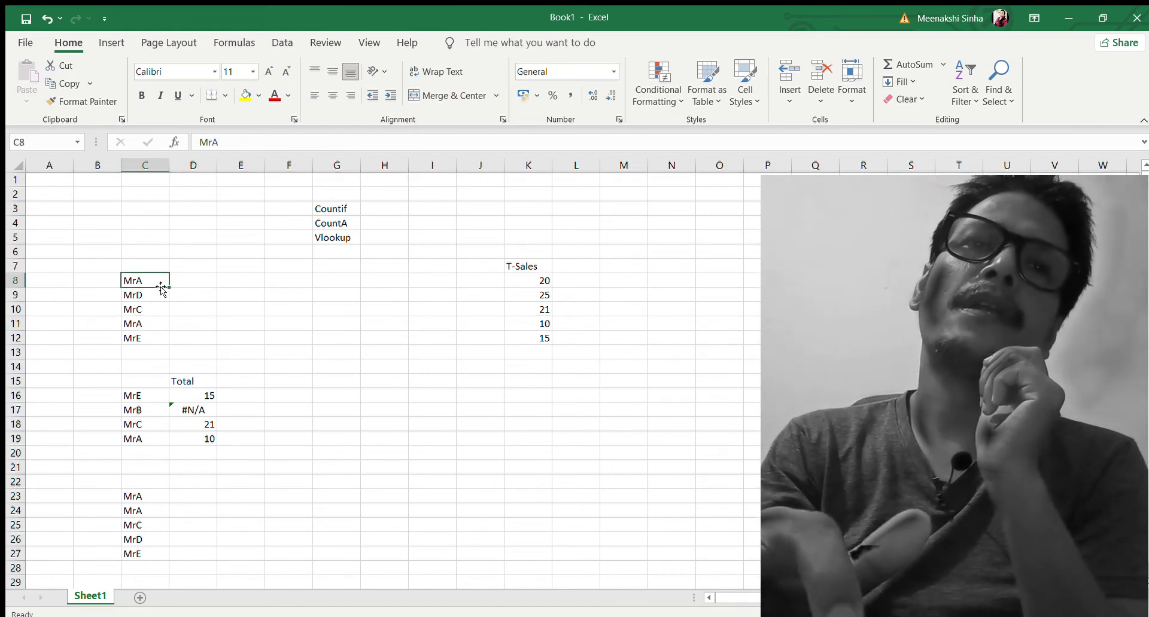
{"action": "left_click", "coordinate": [148, 450]}
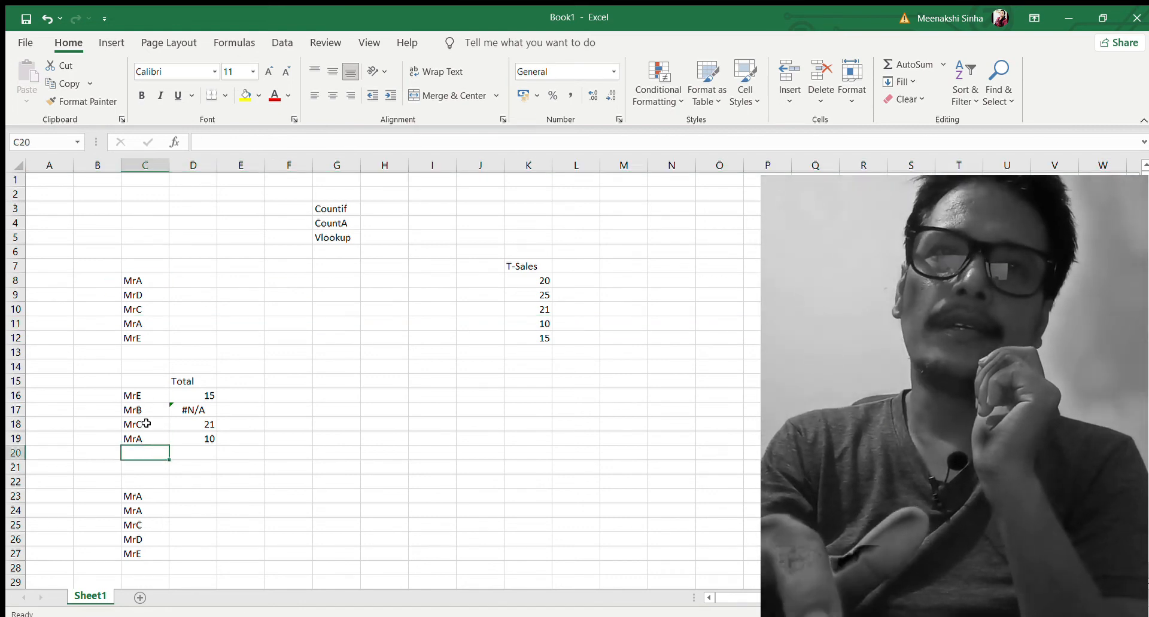
{"action": "left_click", "coordinate": [151, 331]}
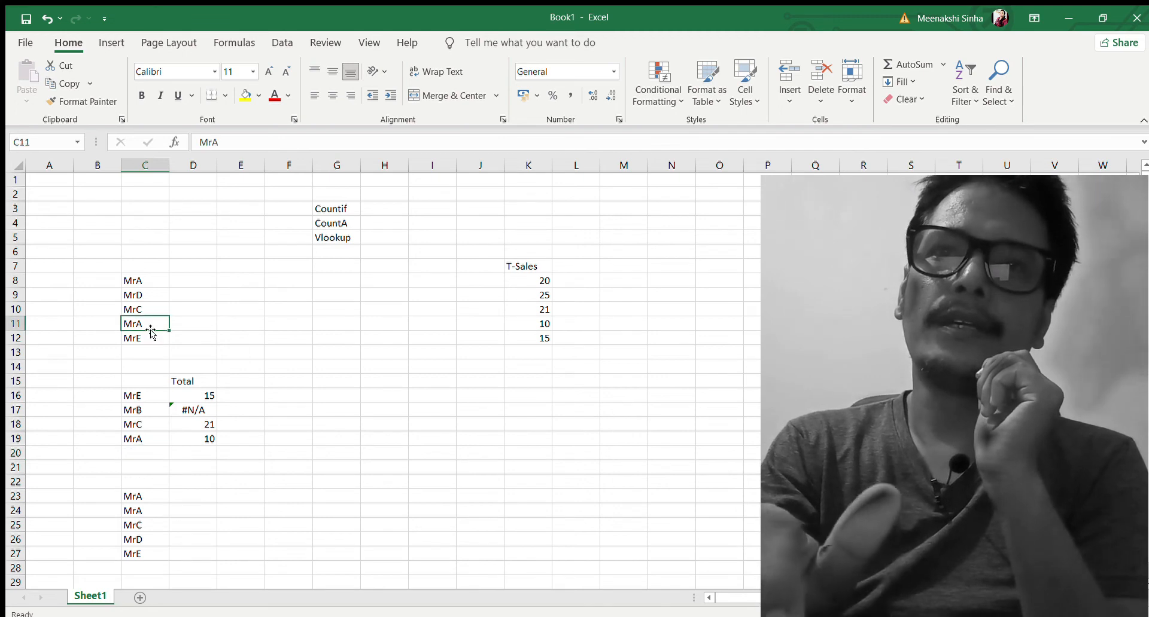
{"action": "left_click", "coordinate": [528, 323]}
{"action": "left_click", "coordinate": [198, 437]}
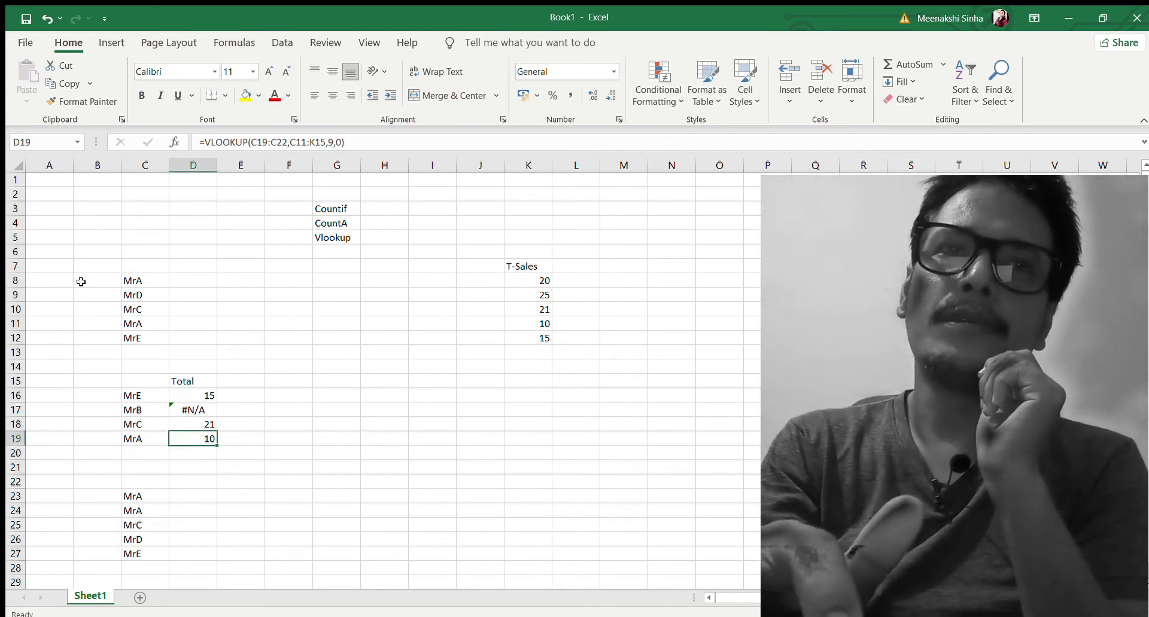
{"action": "left_click", "coordinate": [15, 309]}
{"action": "left_click", "coordinate": [17, 285]}
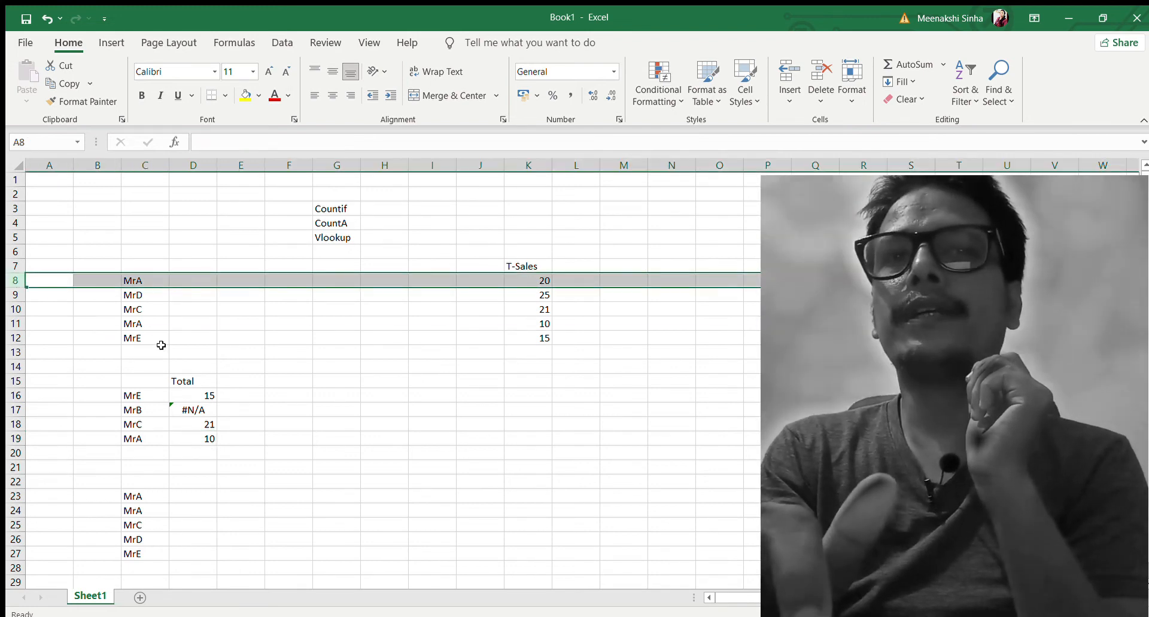
{"action": "left_click", "coordinate": [202, 433]}
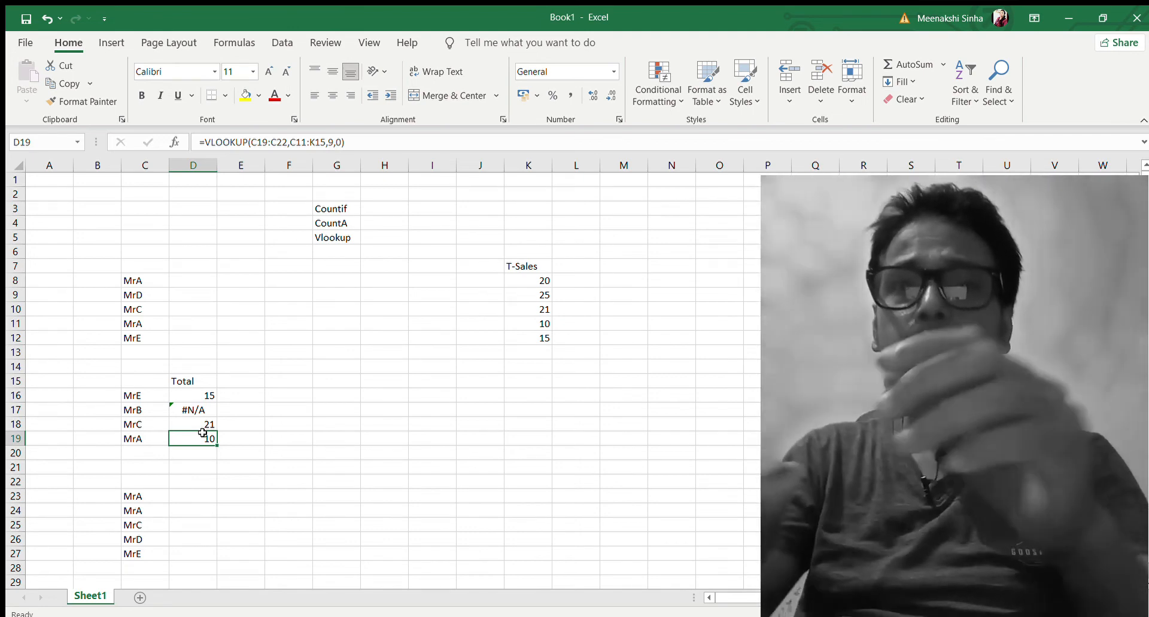
Step: Move the Total column with its lookup results from D15:D19 to E15:E19
{"action": "left_click", "coordinate": [190, 383]}
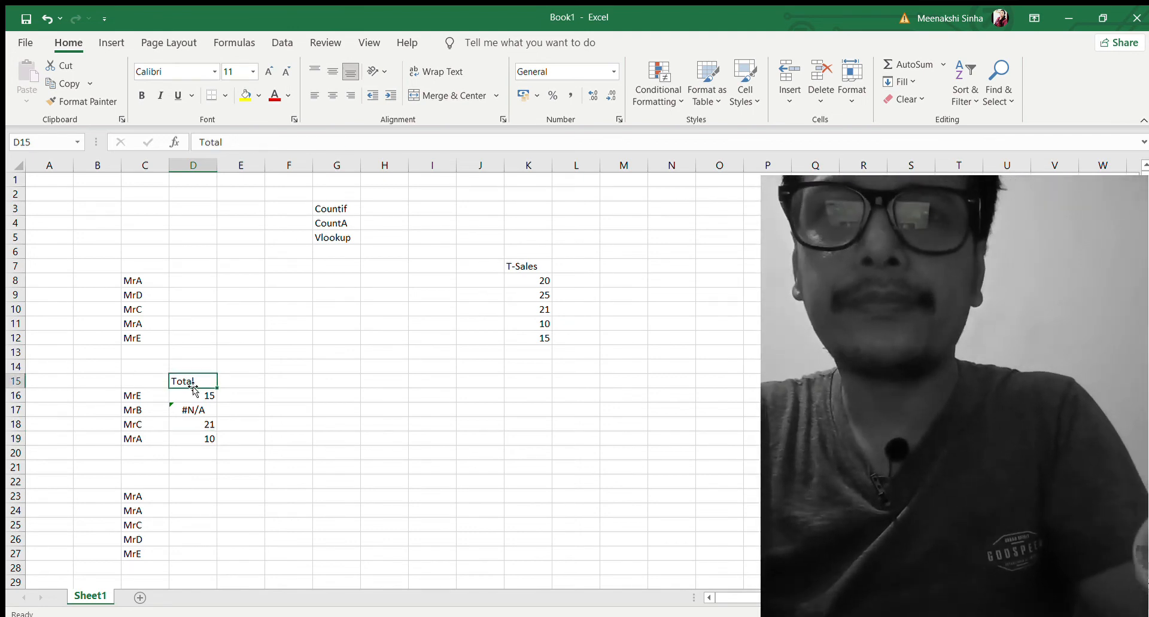
{"action": "key", "text": "ctrl+shift+Down"}
{"action": "left_click_drag", "start_coordinate": [191, 385], "coordinate": [240, 384]}
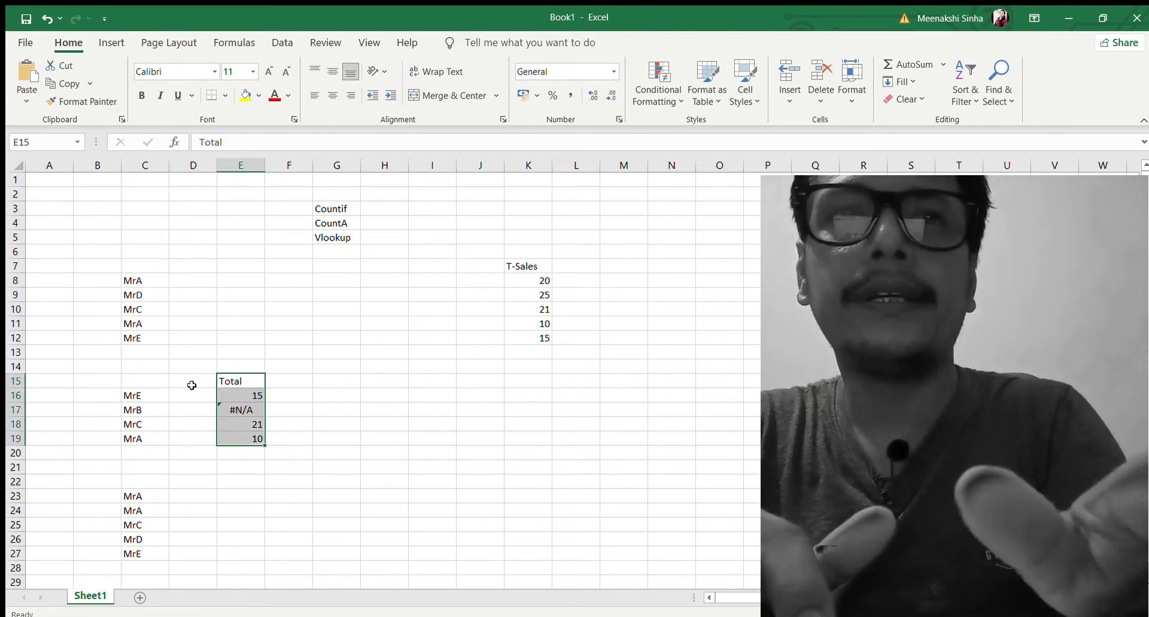
Step: Enter Emp1001 in D7 and the codes 1002, 1003 and 1004 in D8:D10 beside the names
{"action": "left_click", "coordinate": [192, 278]}
{"action": "key", "text": "Up"}
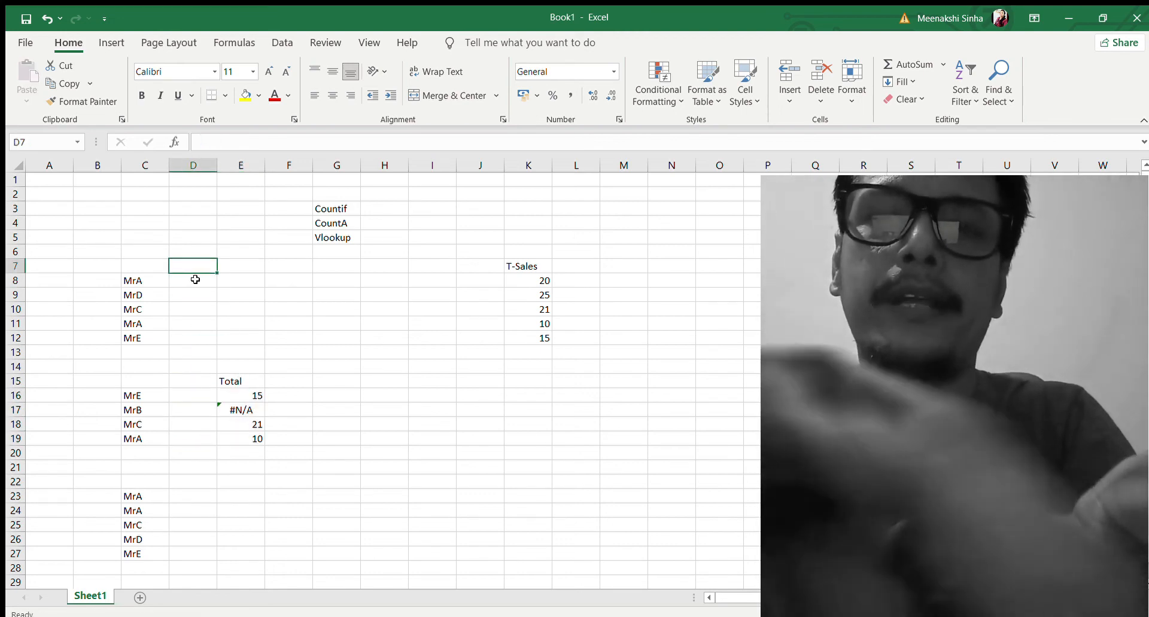
{"action": "type", "text": "Em"}
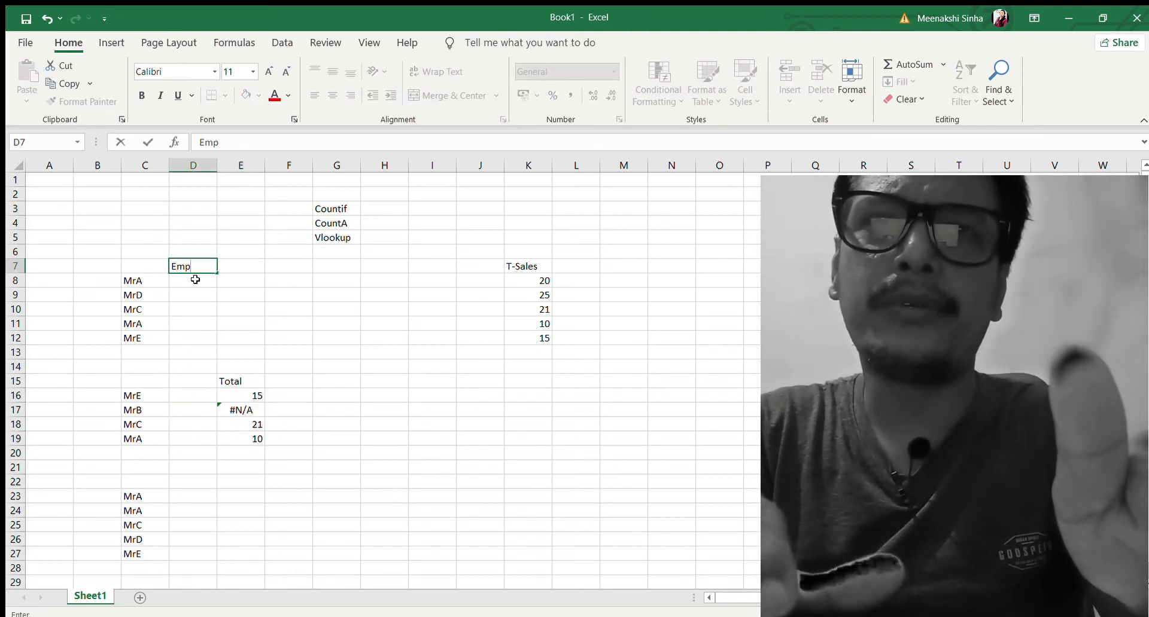
{"action": "type", "text": "p1001"}
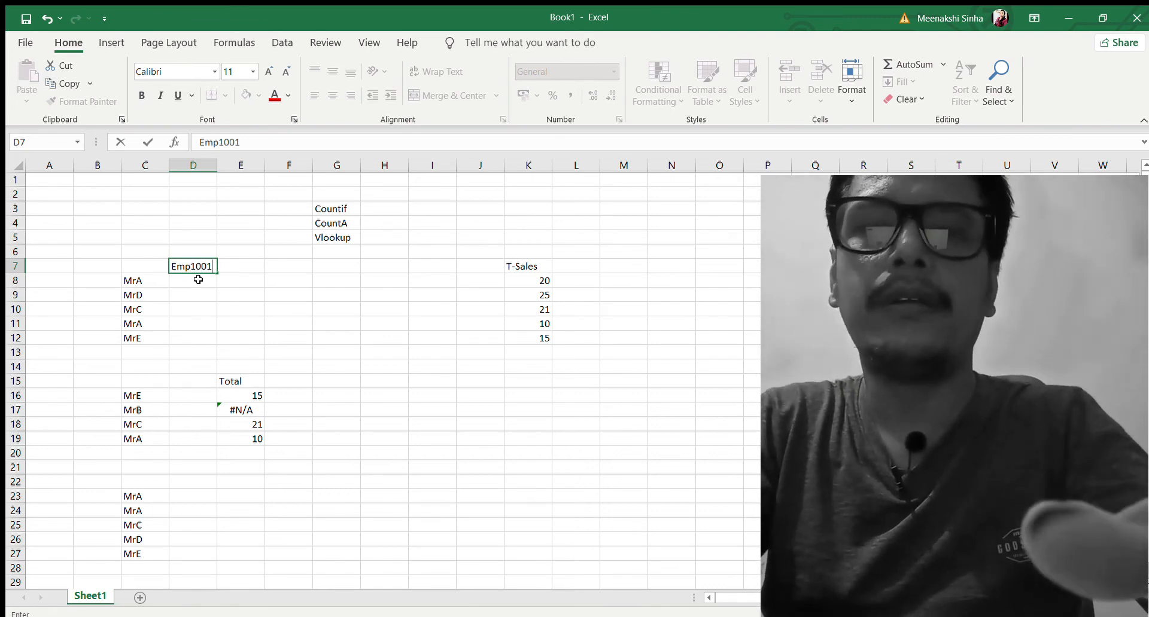
{"action": "key", "text": "Return"}
{"action": "type", "text": "1002"}
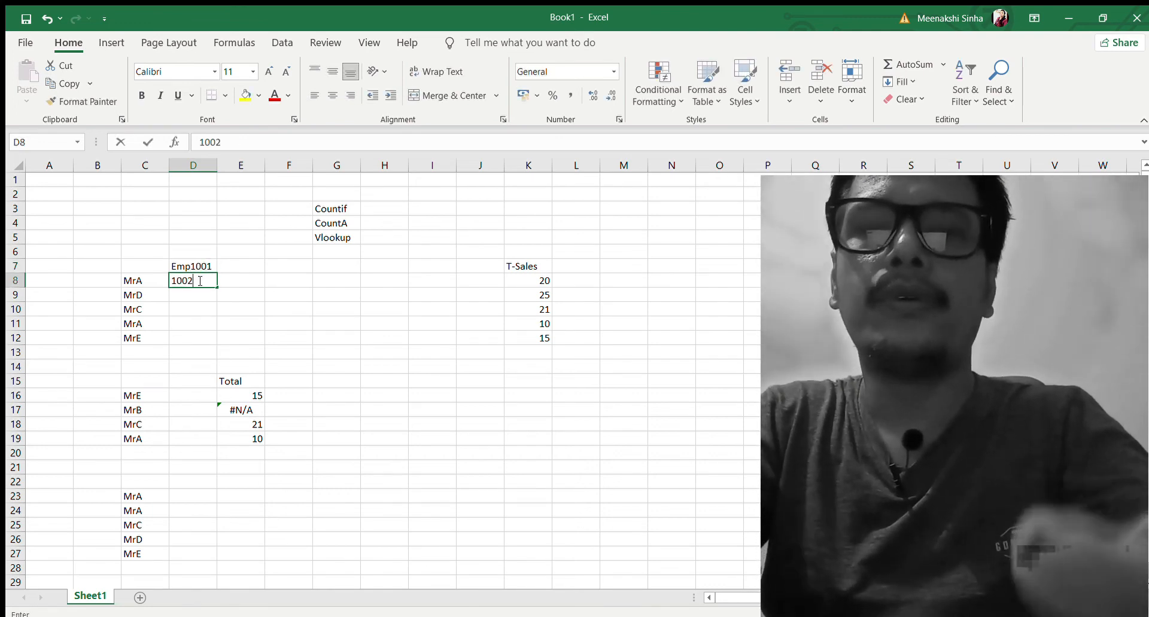
{"action": "key", "text": "Return"}
{"action": "type", "text": "1003"}
{"action": "key", "text": "Return"}
{"action": "type", "text": "1"}
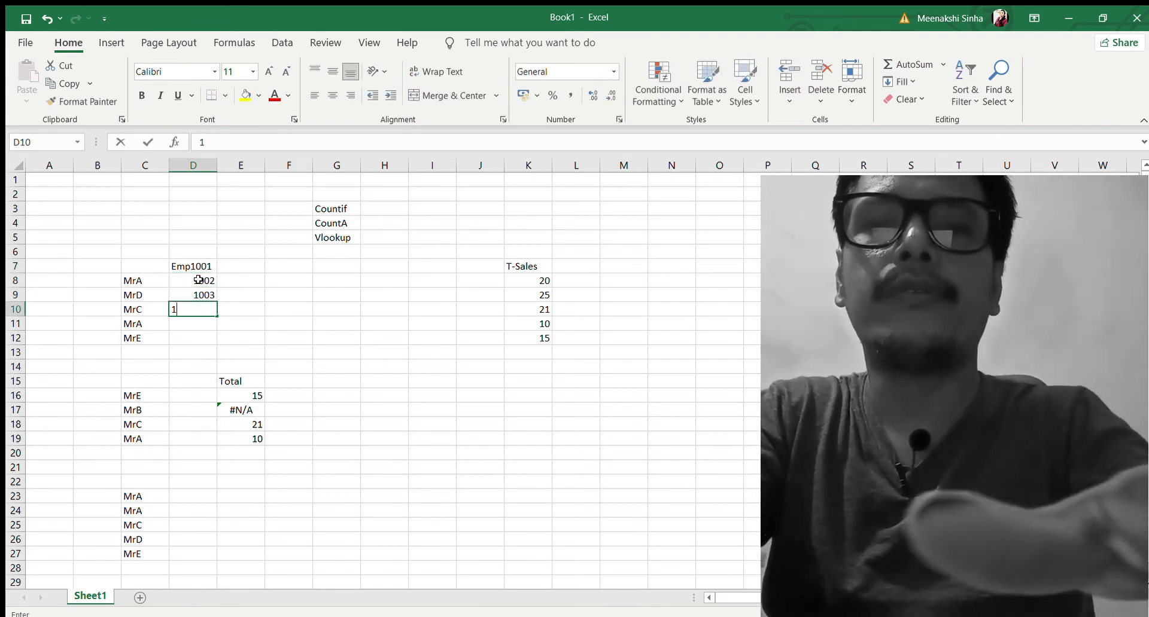
{"action": "type", "text": "004"}
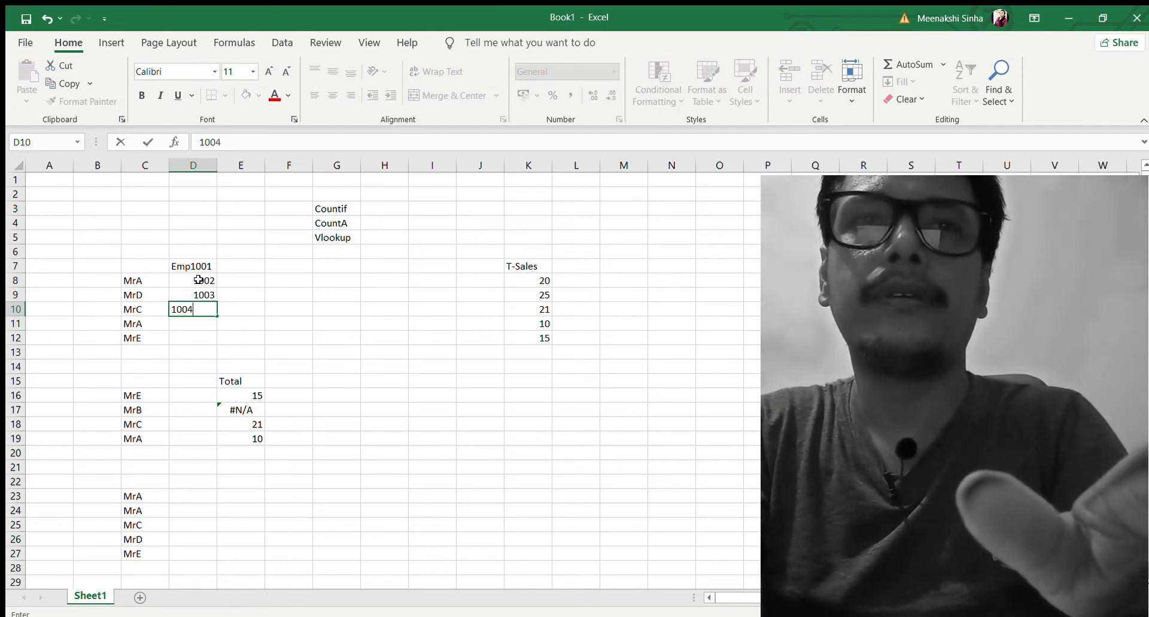
{"action": "key", "text": "Return"}
Step: Replace the content of D7 with the column heading Emp
{"action": "left_click", "coordinate": [198, 280]}
{"action": "key", "text": "Up"}
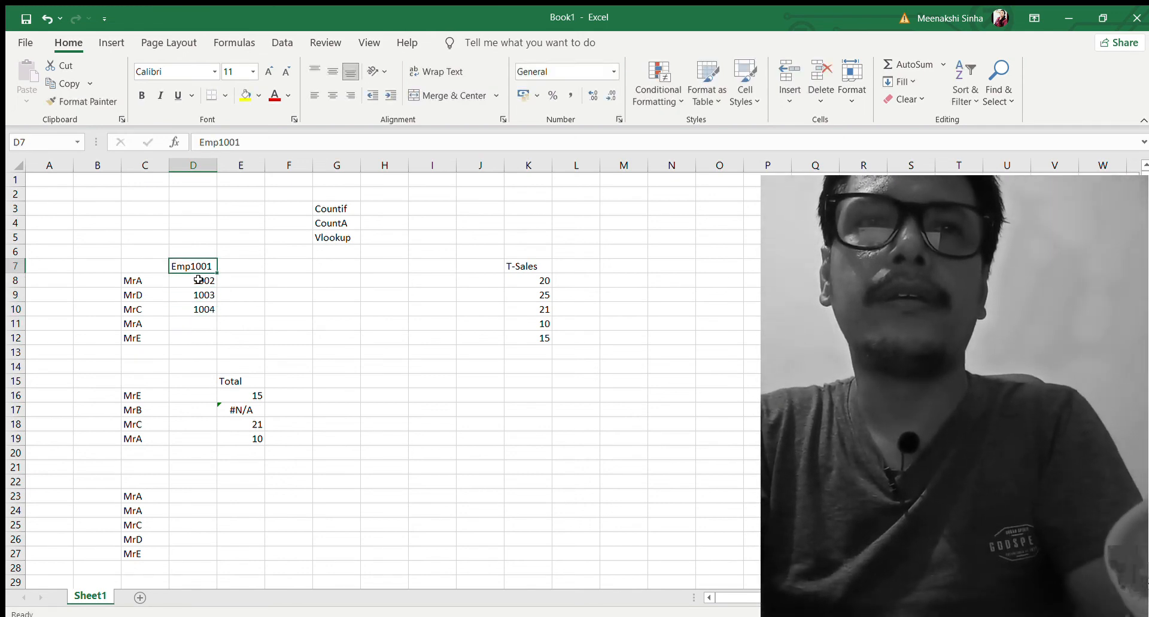
{"action": "key", "text": "ctrl+shift+Down"}
{"action": "key", "text": "ctrl+shift+Up"}
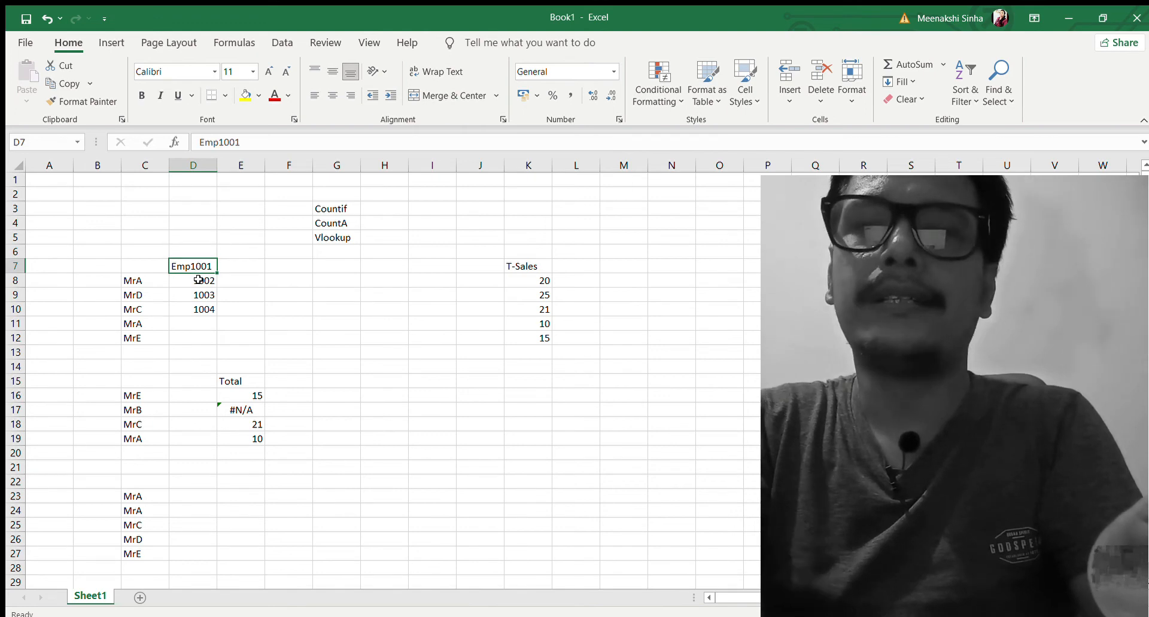
{"action": "key", "text": "Delete"}
{"action": "type", "text": "Emp"}
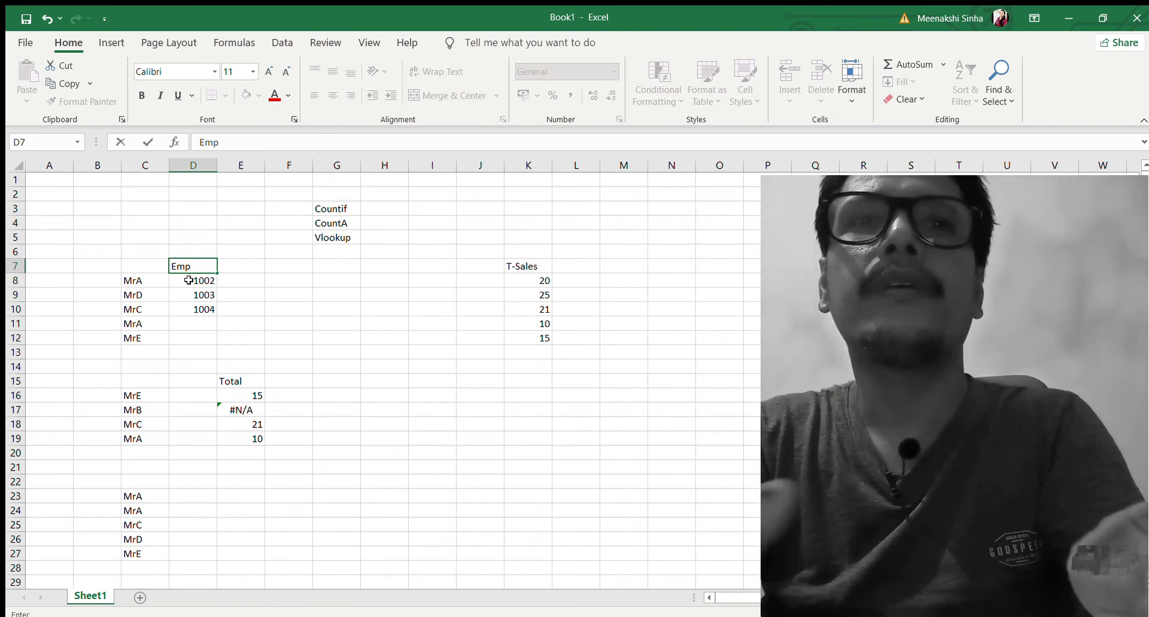
{"action": "key", "text": "Return"}
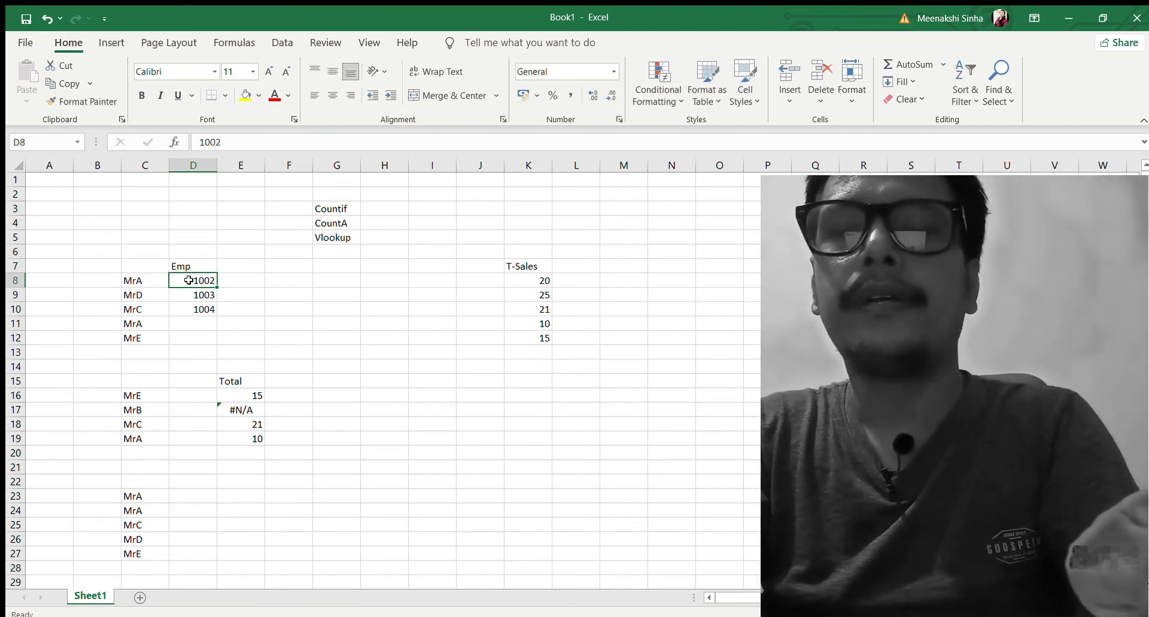
Step: Continue the Emp column with 1005 in D11 and 1006 in D12
{"action": "left_click_drag", "start_coordinate": [188, 280], "coordinate": [193, 295]}
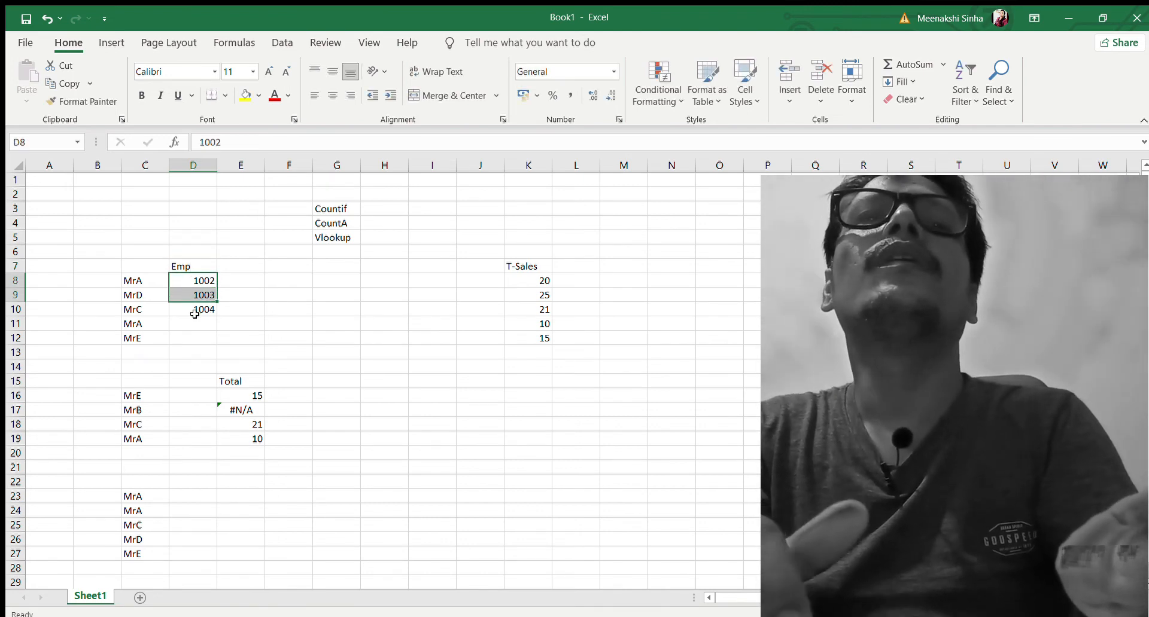
{"action": "left_click", "coordinate": [194, 326]}
{"action": "type", "text": "1005"}
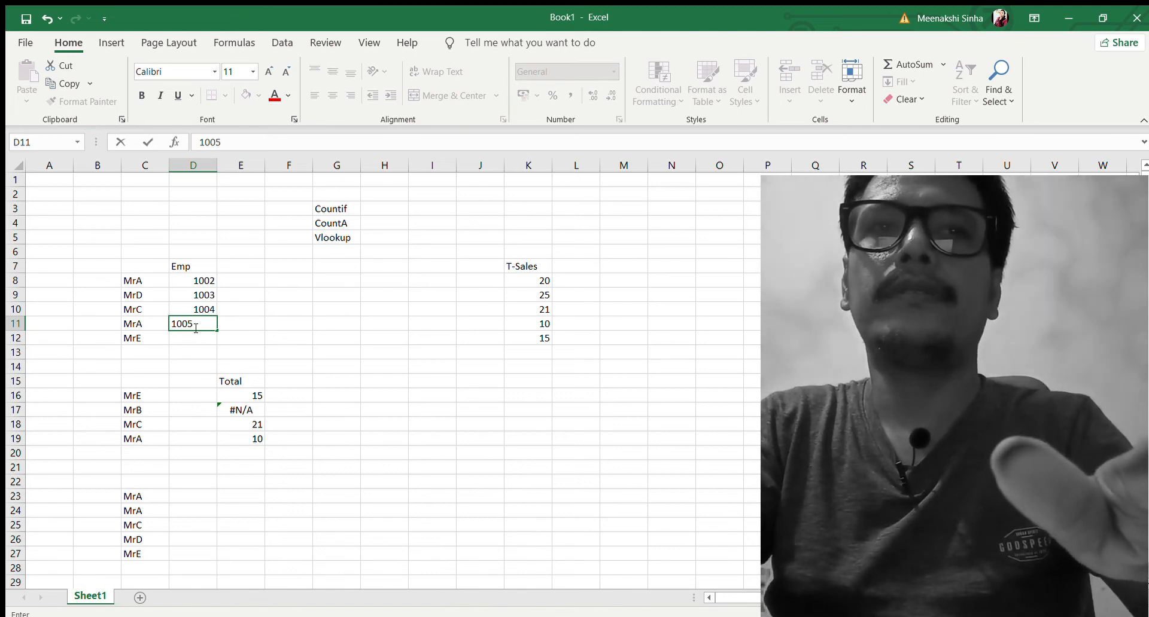
{"action": "key", "text": "Return"}
{"action": "type", "text": "1"}
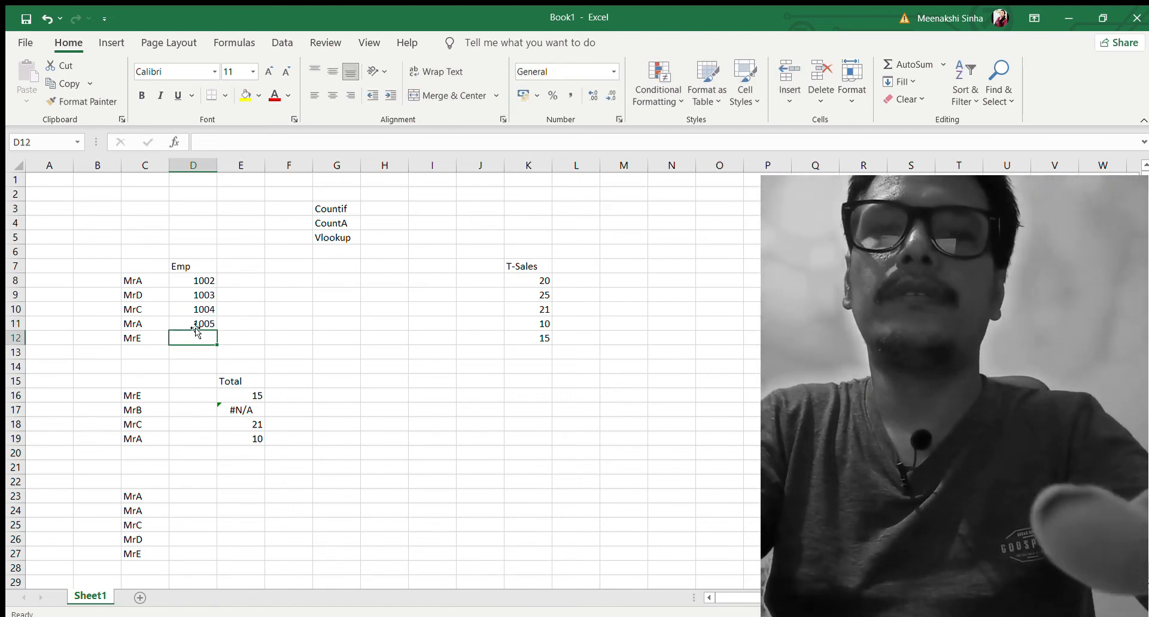
{"action": "type", "text": "006"}
{"action": "key", "text": "Return"}
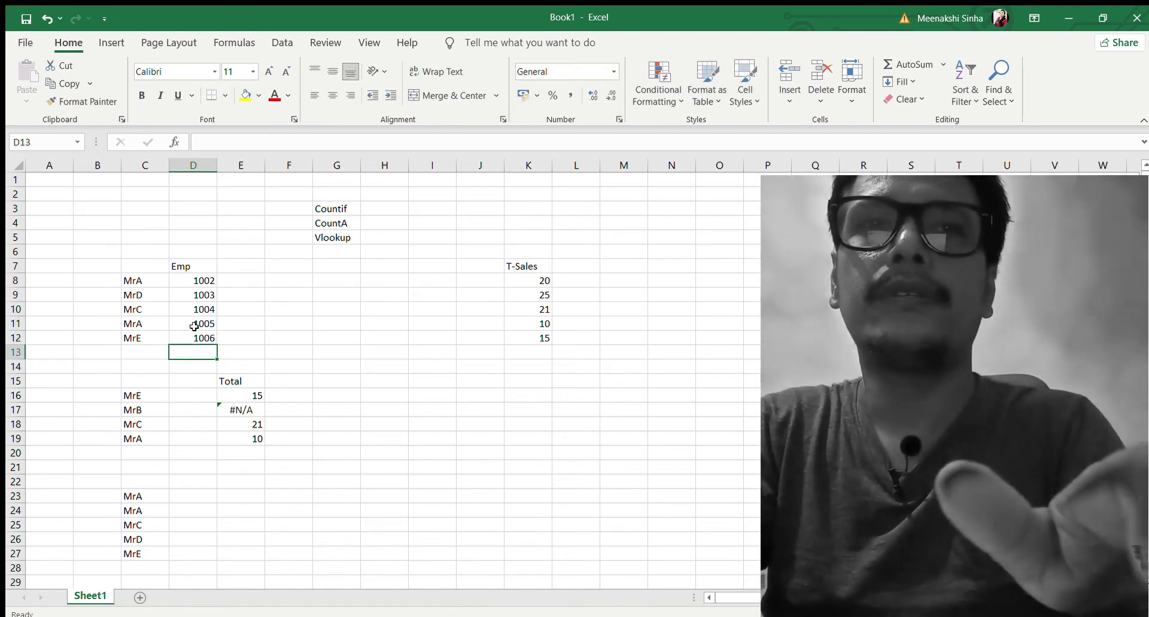
Step: Copy the first four Emp codes in D8:D11 to D16:D19 in the second table
{"action": "key", "text": "Down"}
{"action": "key", "text": "Down"}
{"action": "key", "text": "Down"}
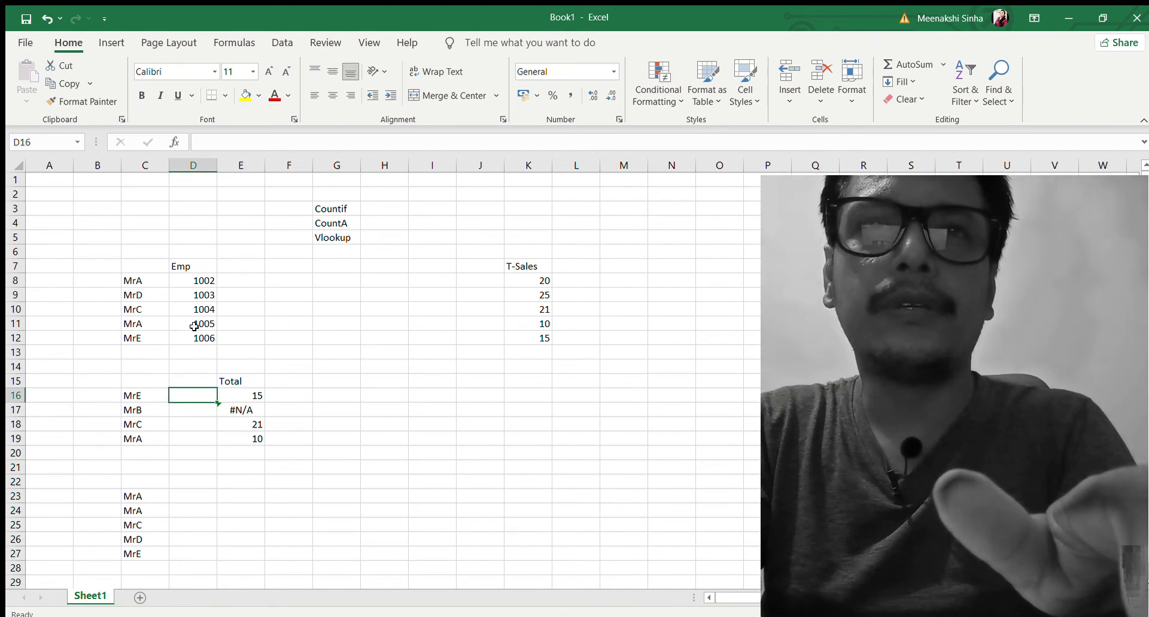
{"action": "key", "text": "Up"}
{"action": "key", "text": "Up"}
{"action": "key", "text": "Up"}
{"action": "key", "text": "Up"}
{"action": "key", "text": "Up"}
{"action": "key", "text": "Up"}
{"action": "key", "text": "Up"}
{"action": "key", "text": "Up"}
{"action": "key", "text": "Up"}
{"action": "key", "text": "Down"}
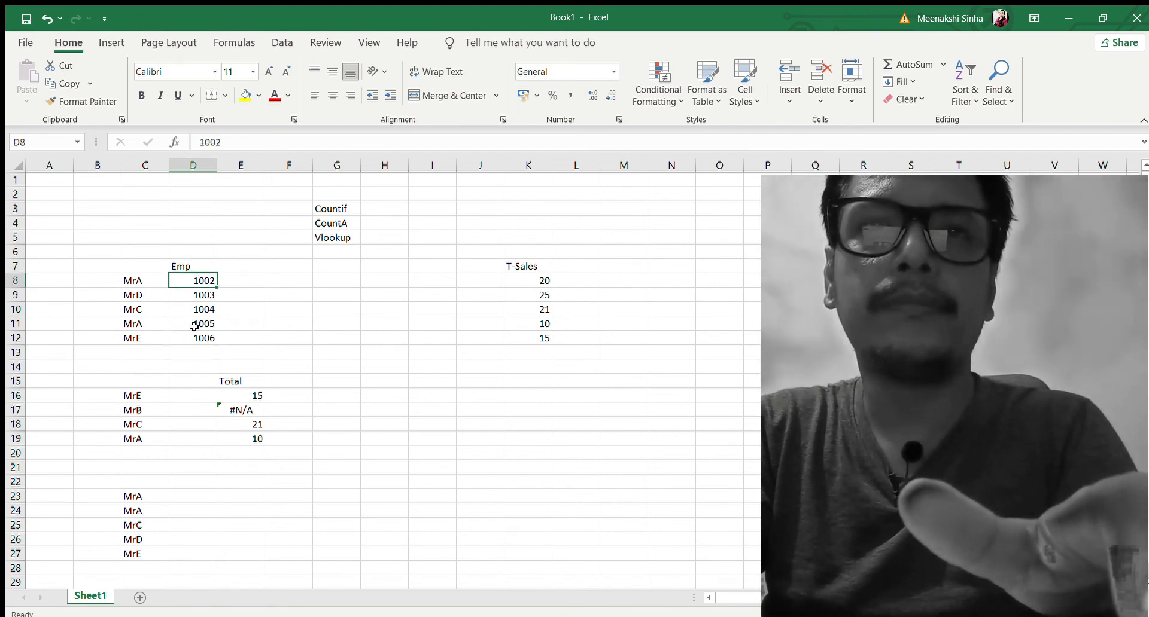
{"action": "key", "text": "shift+Down"}
{"action": "key", "text": "shift+Down"}
{"action": "key", "text": "shift+Down"}
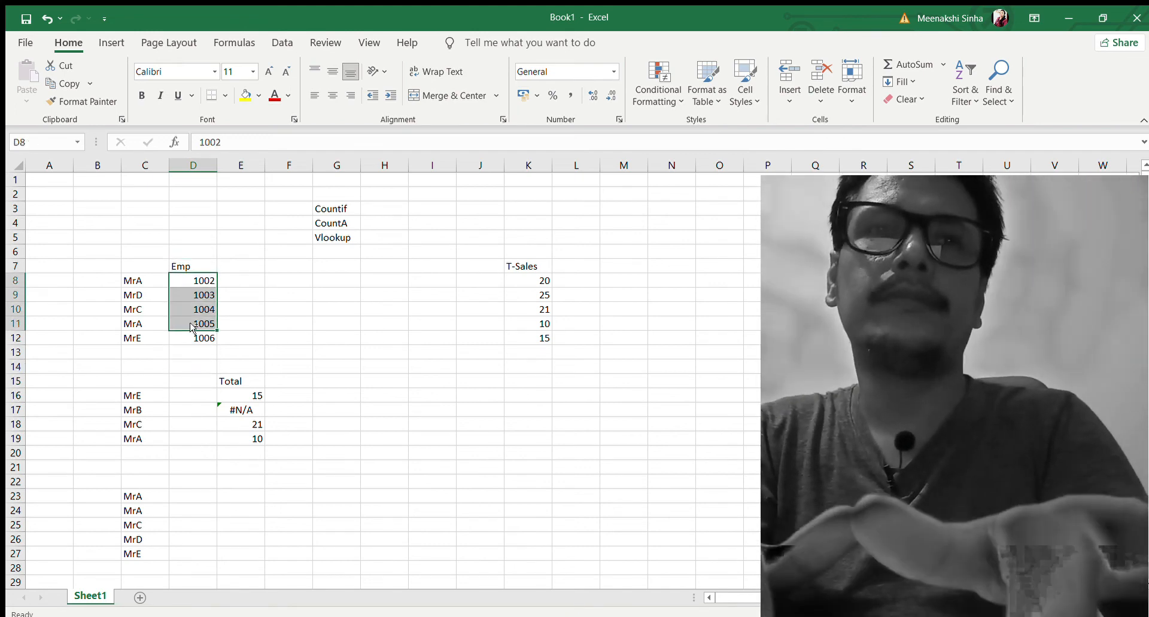
{"action": "key", "text": "ctrl+c"}
{"action": "left_click", "coordinate": [190, 390]}
{"action": "key", "text": "ctrl+v"}
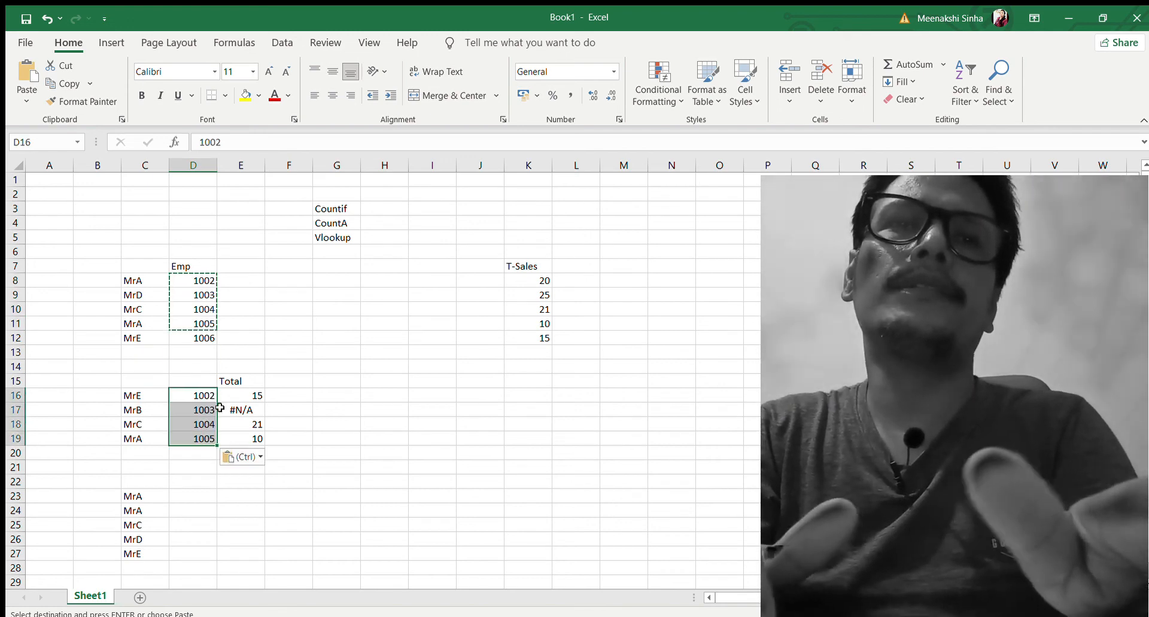
Step: Clear the old name-based VLOOKUP formulas from the Total cells E16:E19
{"action": "left_click", "coordinate": [246, 390]}
{"action": "key", "text": "shift+Down"}
{"action": "key", "text": "shift+Down"}
{"action": "key", "text": "shift+Down"}
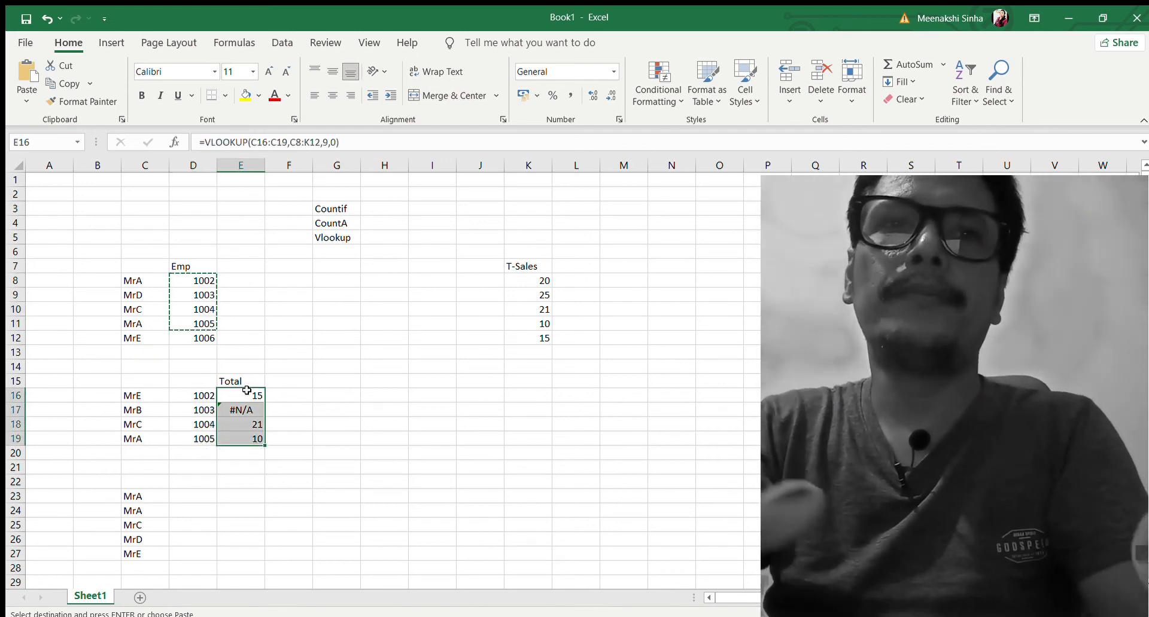
{"action": "key", "text": "Delete"}
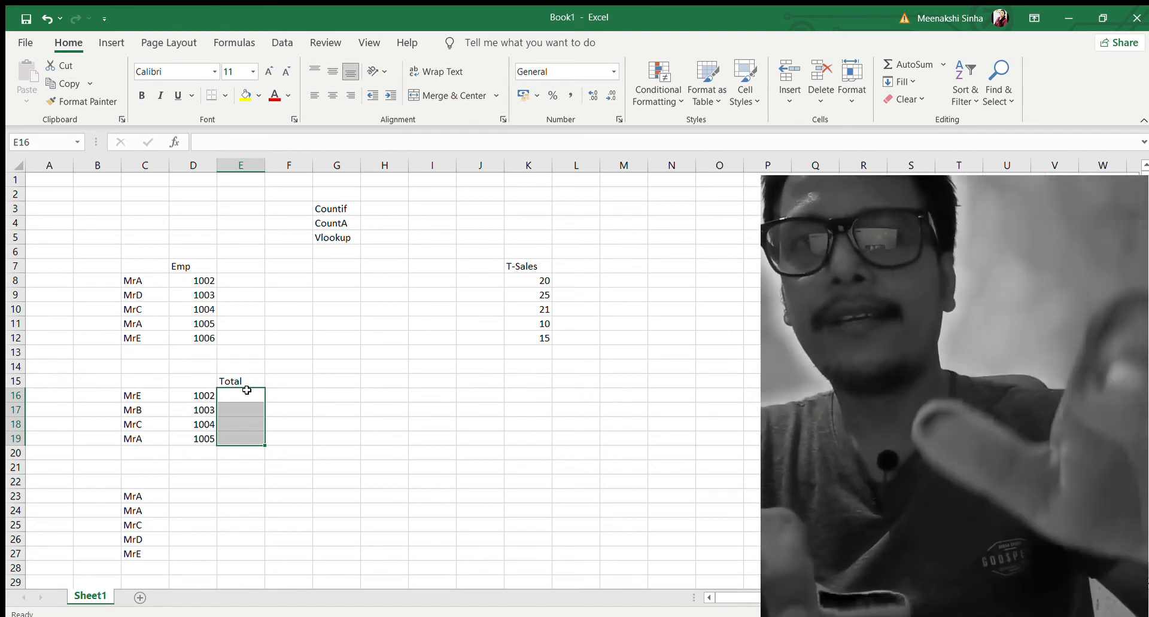
Step: Begin a VLOOKUP formula in E16 with the Emp codes D16:D19 as the lookup value
{"action": "left_click", "coordinate": [246, 390]}
{"action": "type", "text": "=vl"}
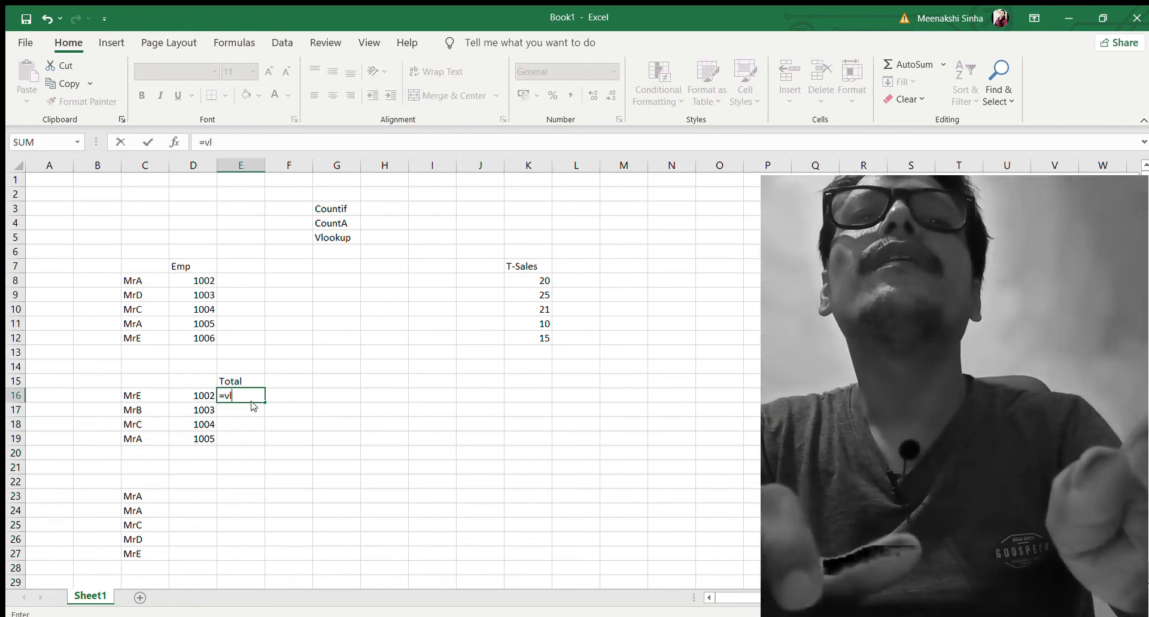
{"action": "key", "text": "Tab"}
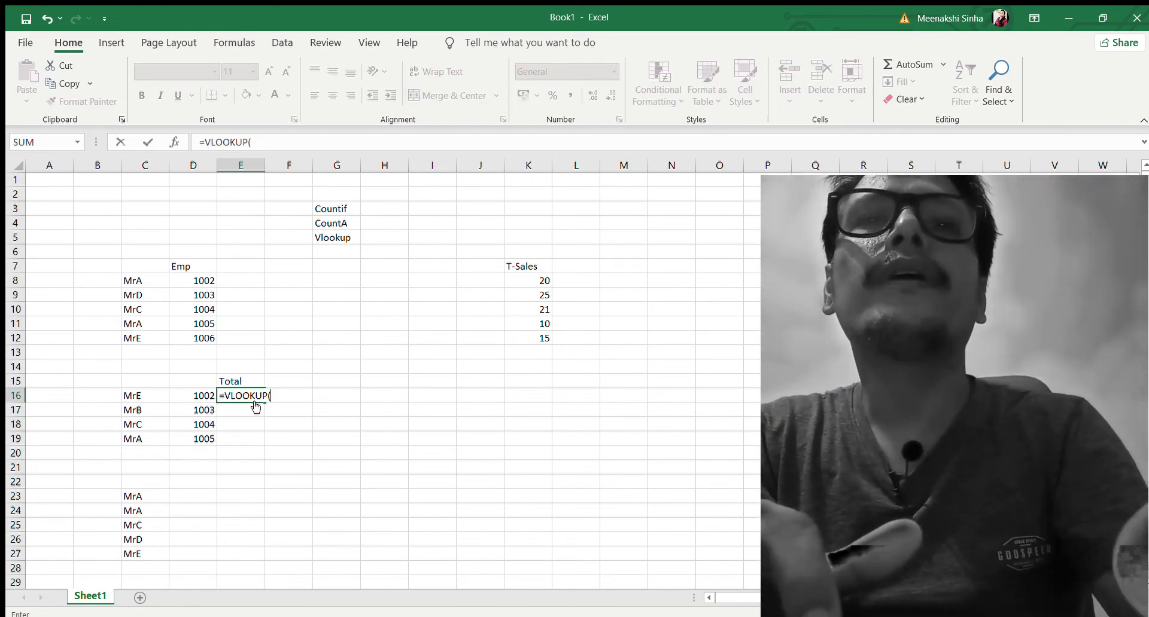
{"action": "left_click", "coordinate": [187, 383]}
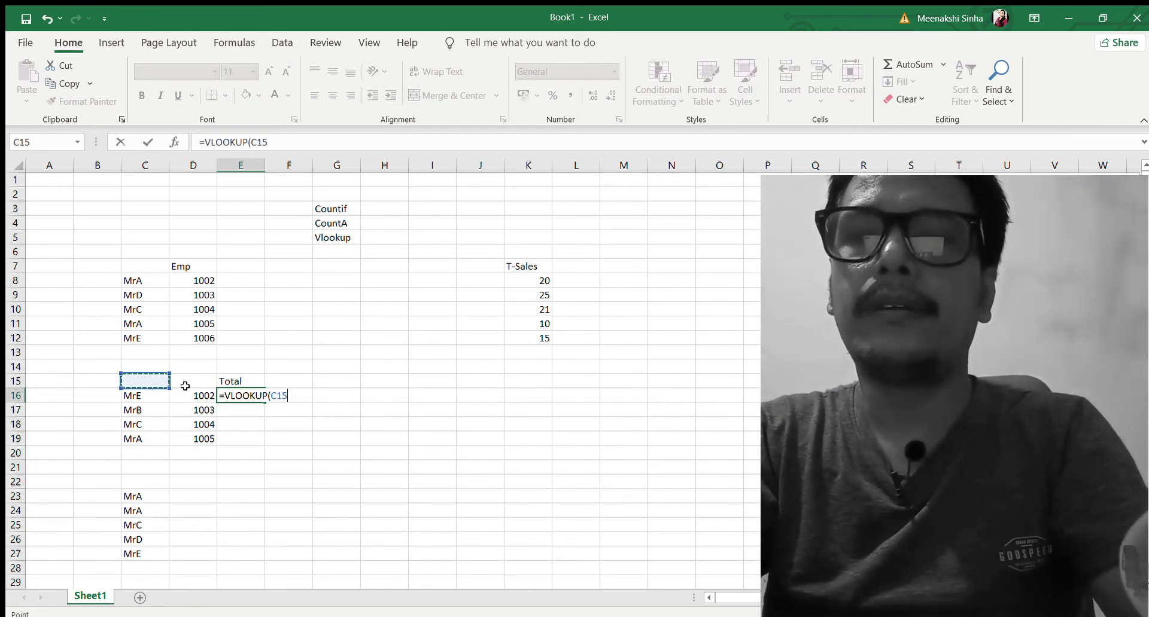
{"action": "left_click", "coordinate": [187, 393]}
{"action": "key", "text": "ctrl+shift+Down"}
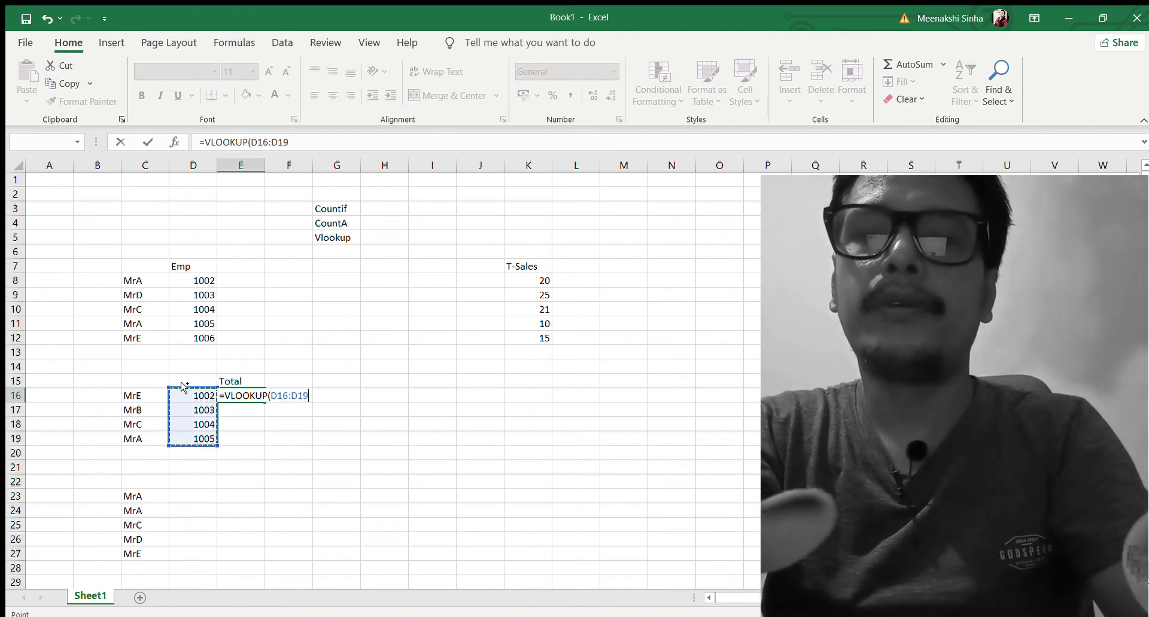
{"action": "type", "text": ","}
Step: Try to complete the E16 formula as =VLOOKUP(D16:D19,D8:K12,0), using the first table's codes through T-Sales as the range
{"action": "left_click", "coordinate": [198, 279]}
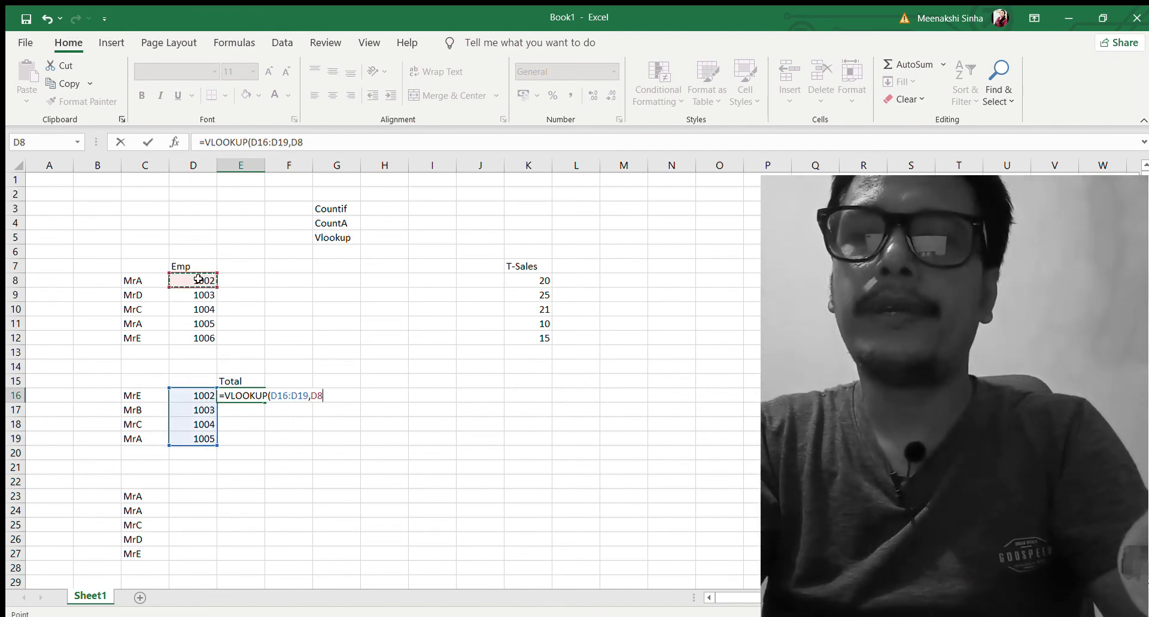
{"action": "key", "text": "shift+Right"}
{"action": "key", "text": "shift+Right"}
{"action": "key", "text": "shift+Right"}
{"action": "key", "text": "shift+Right"}
{"action": "key", "text": "shift+Right"}
{"action": "key", "text": "shift+Right"}
{"action": "key", "text": "shift+Right"}
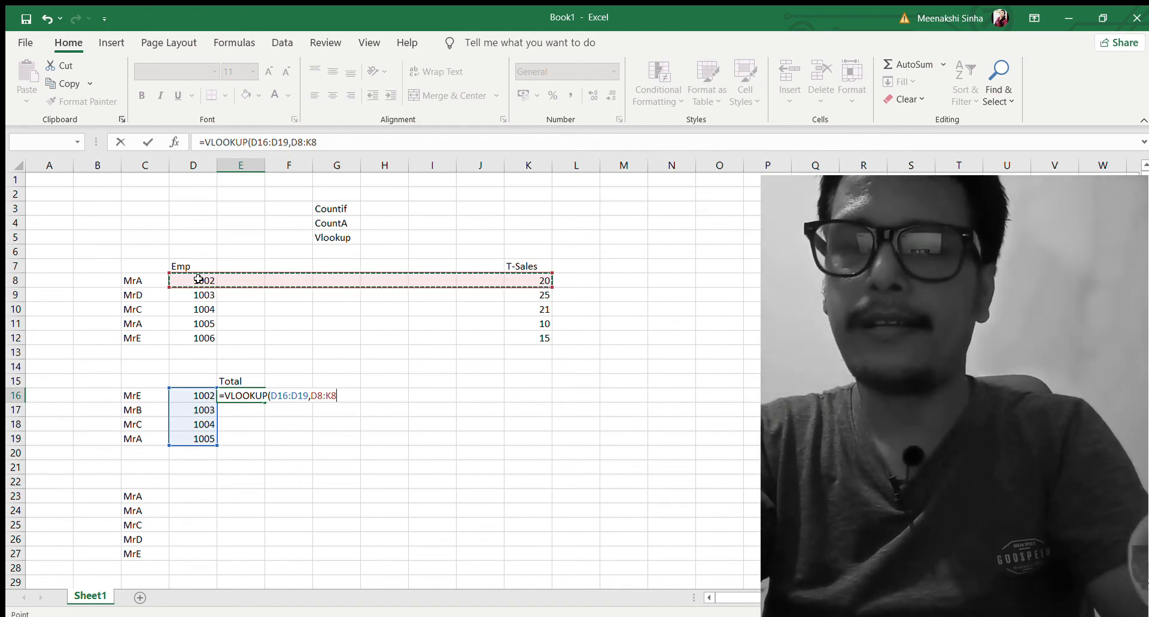
{"action": "key", "text": "shift+Down"}
{"action": "key", "text": "shift+Down"}
{"action": "key", "text": "shift+Down"}
{"action": "key", "text": "shift+Down"}
{"action": "type", "text": ","}
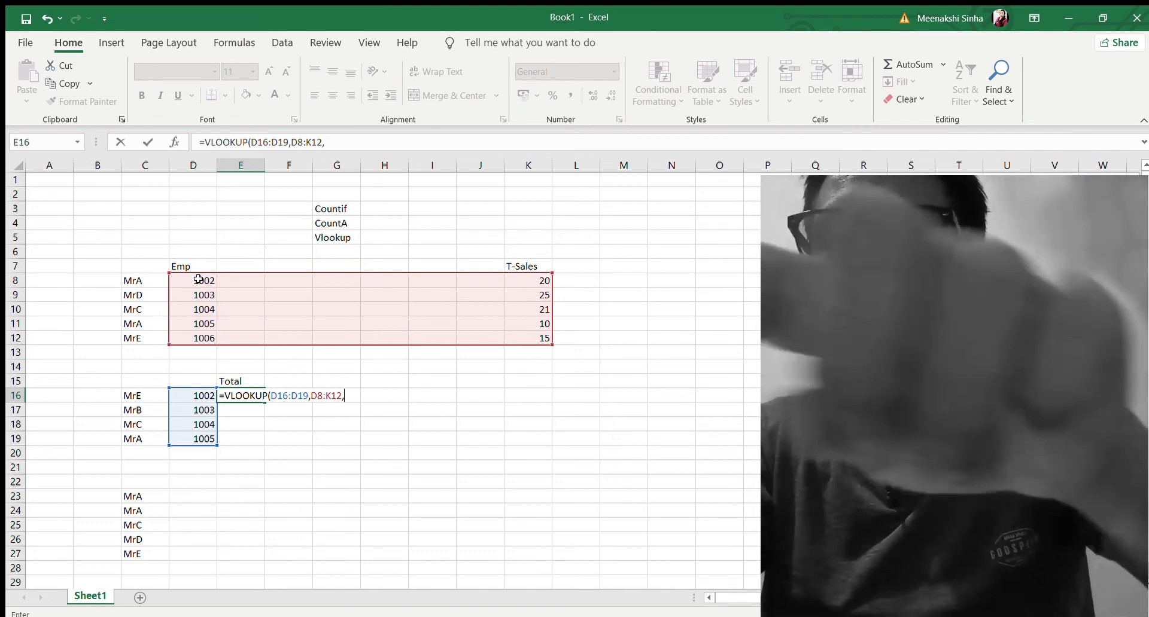
{"action": "type", "text": "0"}
{"action": "key", "text": "Return"}
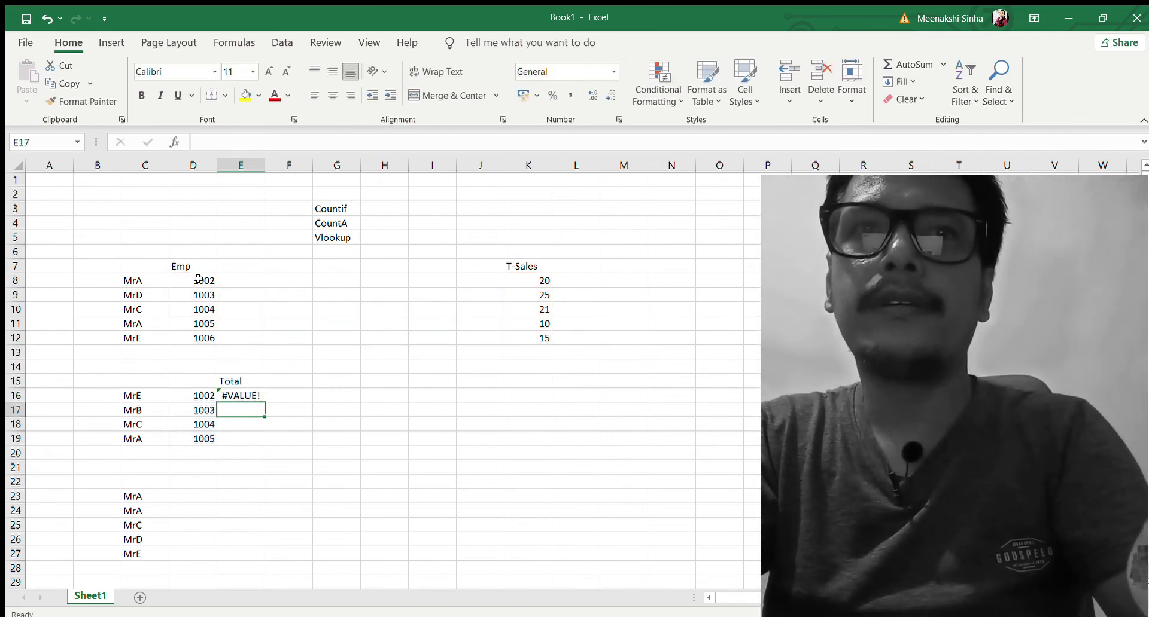
Step: Try filling the E16 formula down through E19
{"action": "key", "text": "Up"}
{"action": "key", "text": "ctrl+shift+Down"}
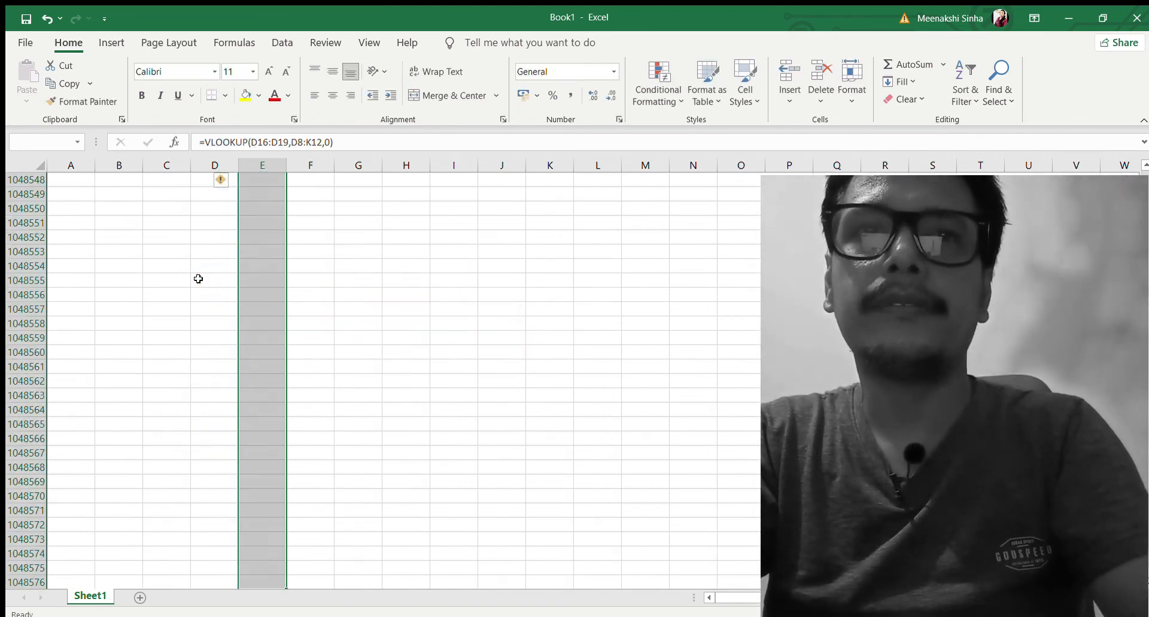
{"action": "key", "text": "ctrl+shift+Up"}
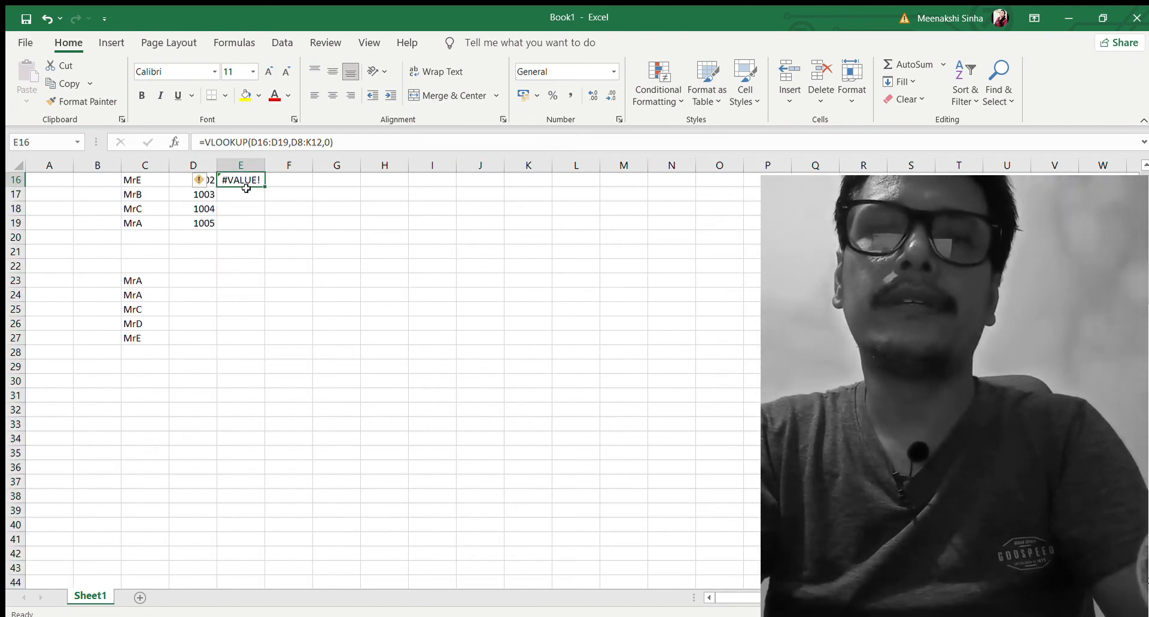
{"action": "key", "text": "shift+Down"}
{"action": "key", "text": "shift+Down"}
{"action": "key", "text": "shift+Down"}
{"action": "key", "text": "ctrl+d"}
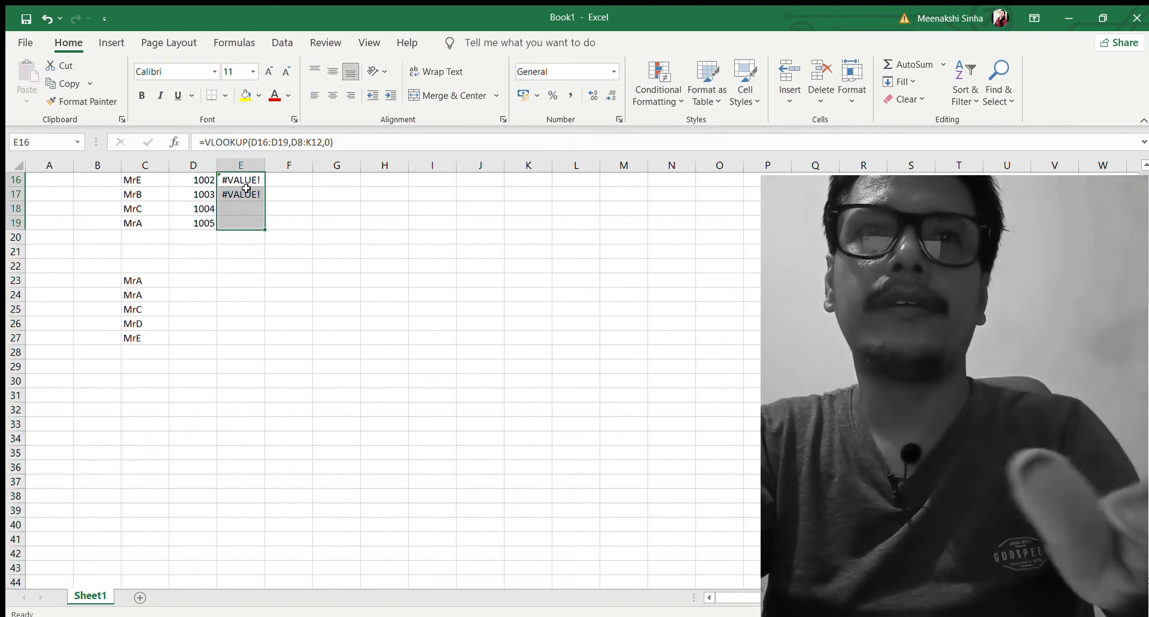
Step: Examine the Emp and T-Sales table alongside the Total cells and the formula in E16
{"action": "key", "text": "Up"}
{"action": "key", "text": "Up"}
{"action": "key", "text": "Up"}
{"action": "key", "text": "Up"}
{"action": "key", "text": "Up"}
{"action": "key", "text": "Up"}
{"action": "key", "text": "Up"}
{"action": "key", "text": "Up"}
{"action": "key", "text": "Up"}
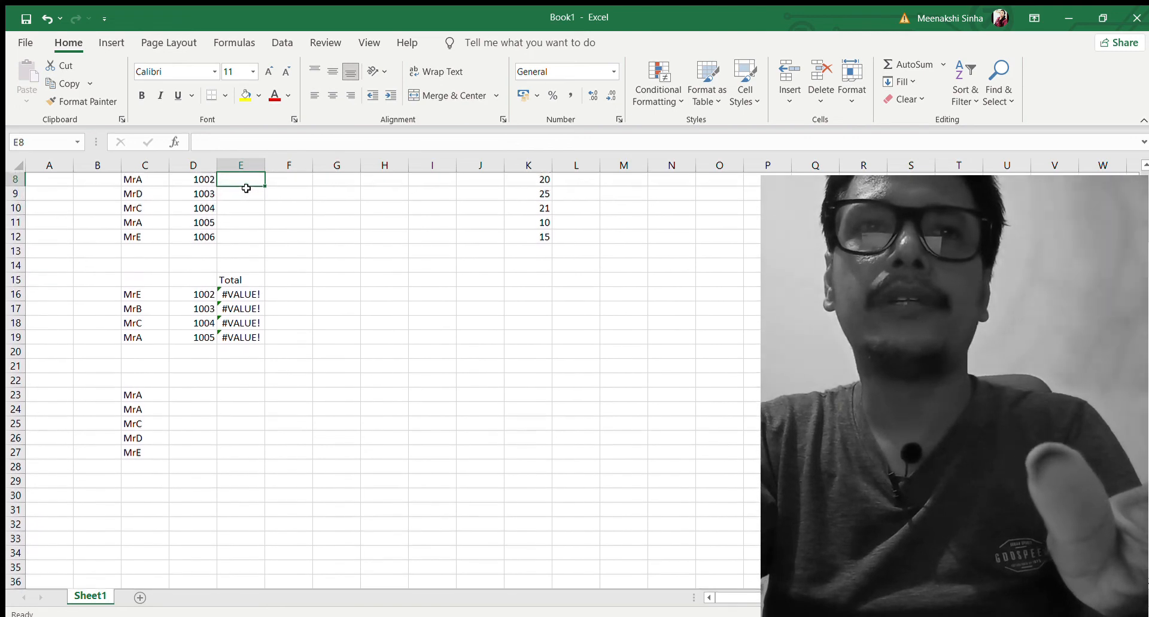
{"action": "key", "text": "Down"}
{"action": "key", "text": "Down"}
{"action": "key", "text": "Down"}
{"action": "key", "text": "Down"}
{"action": "key", "text": "Down"}
{"action": "key", "text": "Down"}
{"action": "key", "text": "Down"}
{"action": "key", "text": "Down"}
{"action": "key", "text": "Down"}
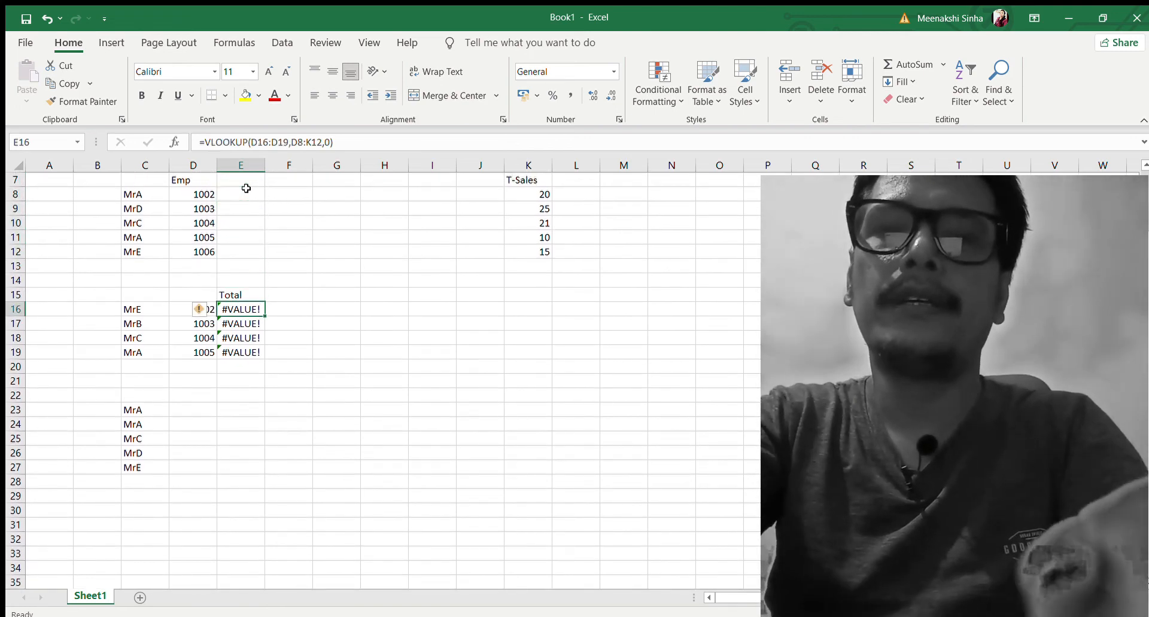
Step: Restart the VLOOKUP formula in E16, using the Emp codes D16:D19 as the lookup value
{"action": "type", "text": "=vl"}
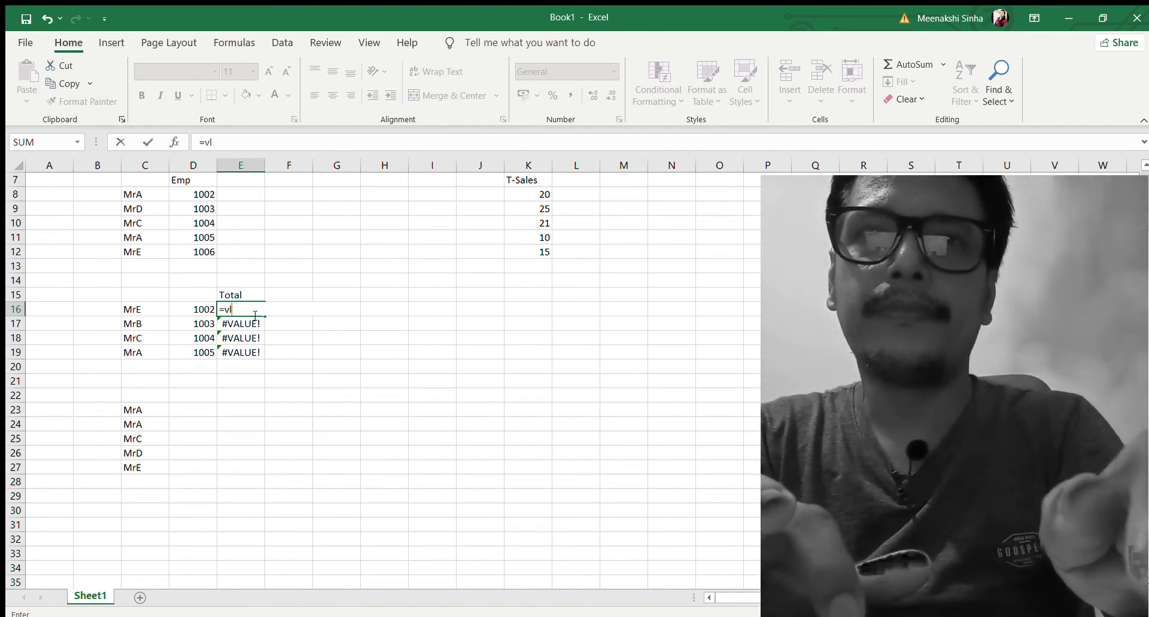
{"action": "key", "text": "Tab"}
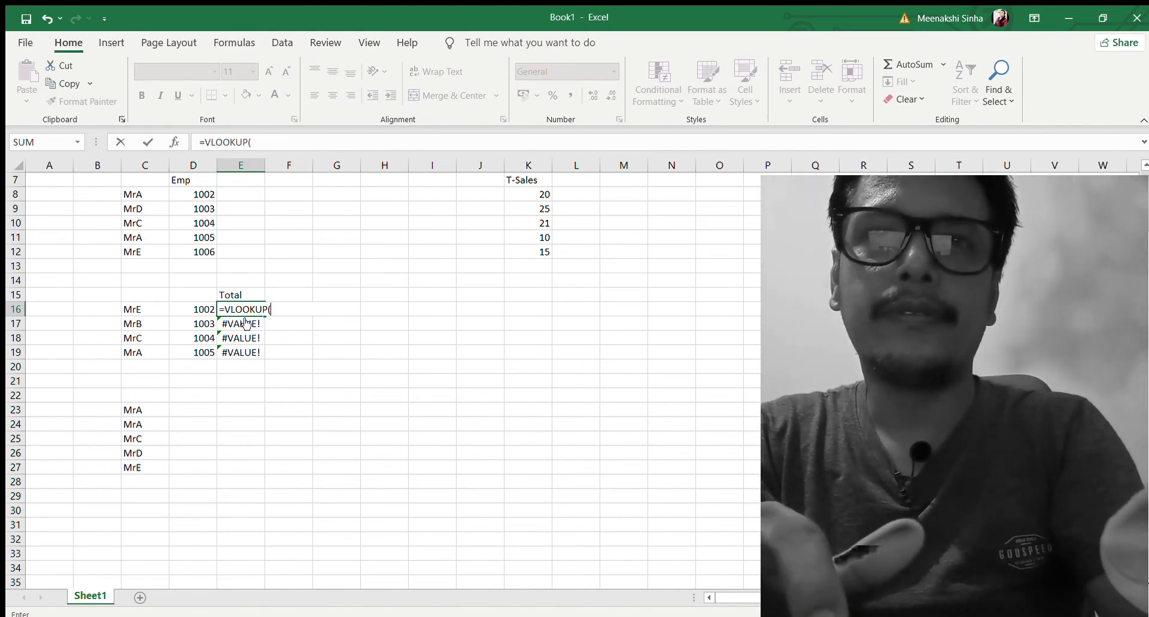
{"action": "left_click", "coordinate": [196, 309]}
{"action": "key", "text": "ctrl+shift+Down"}
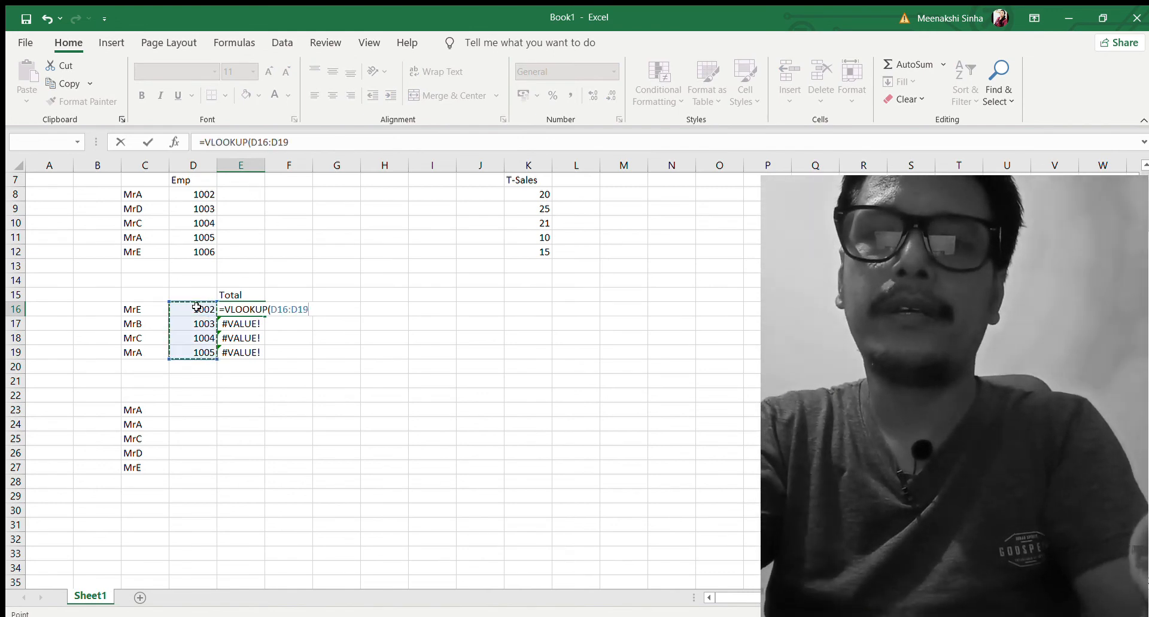
{"action": "type", "text": ","}
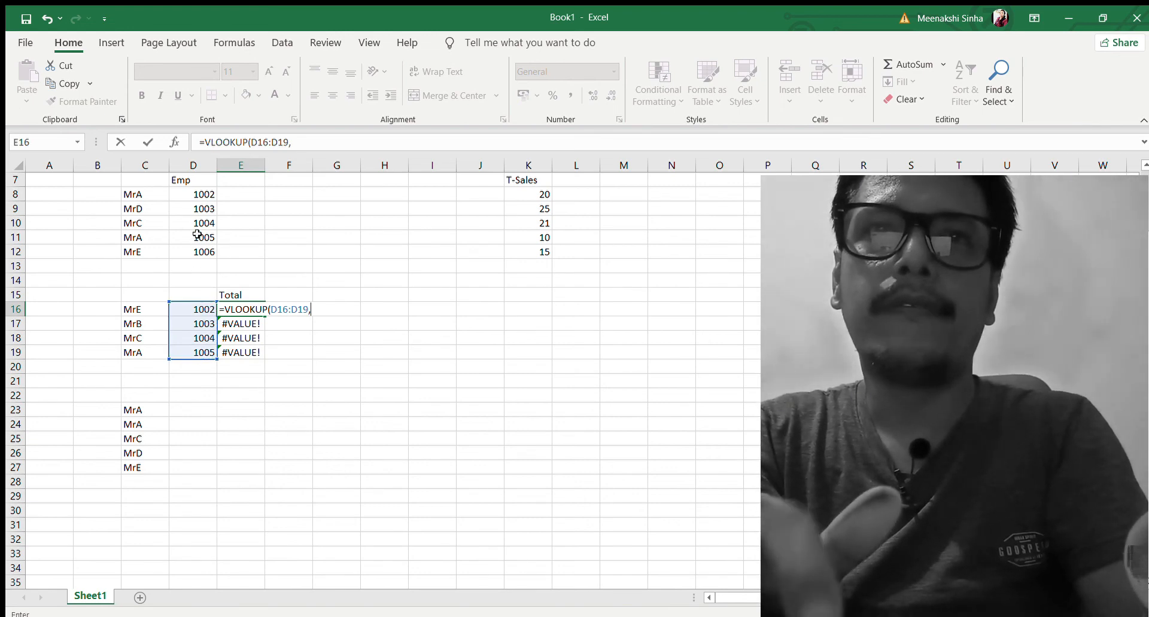
Step: Complete the E16 formula with table range D8:K12, column index 8 and exact match 0
{"action": "left_click", "coordinate": [202, 193]}
{"action": "key", "text": "shift+Right"}
{"action": "key", "text": "shift+Right"}
{"action": "key", "text": "shift+Right"}
{"action": "key", "text": "shift+Right"}
{"action": "key", "text": "shift+Right"}
{"action": "key", "text": "shift+Right"}
{"action": "key", "text": "shift+Right"}
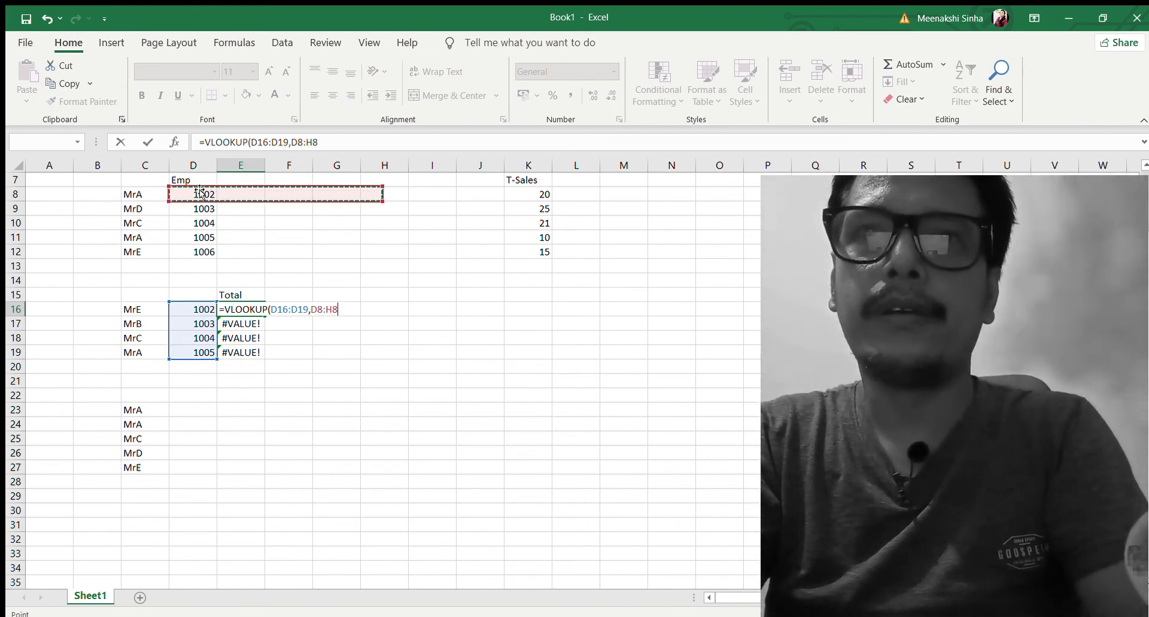
{"action": "key", "text": "ctrl+shift+Down"}
{"action": "type", "text": ",8"}
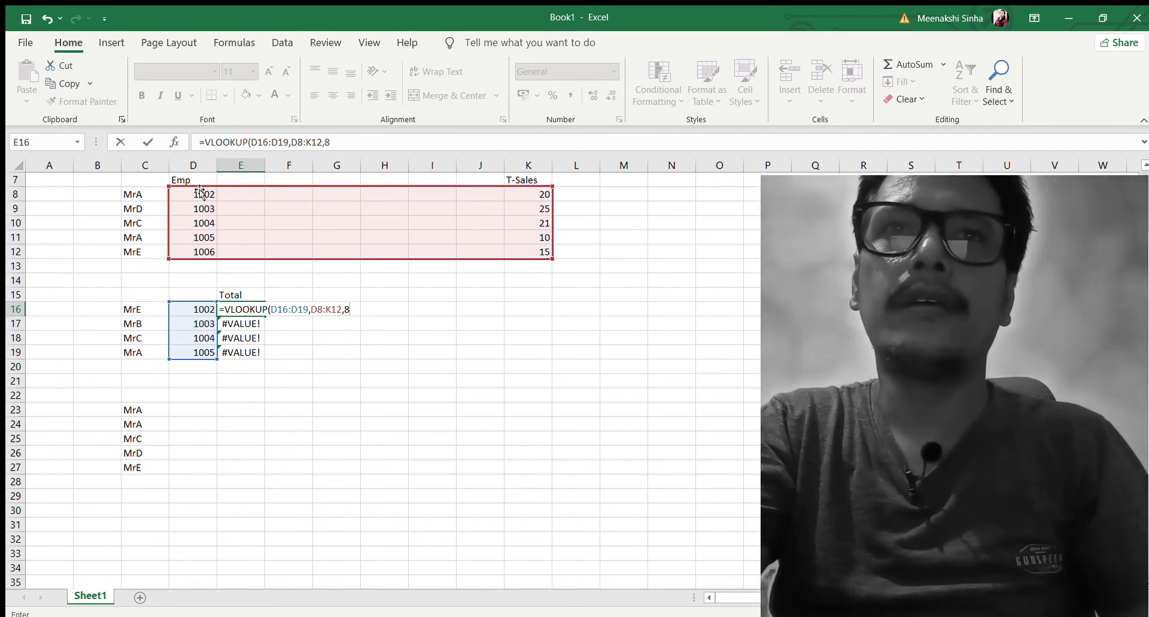
{"action": "type", "text": ","}
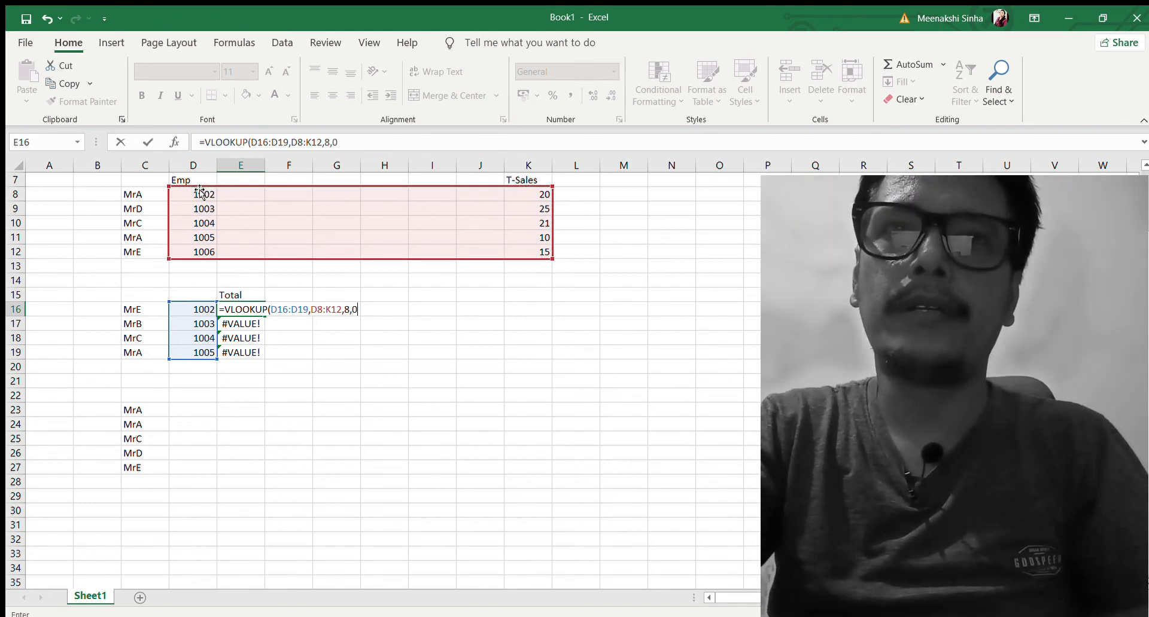
{"action": "type", "text": "0"}
{"action": "key", "text": "Return"}
Step: Fill the corrected VLOOKUP formula from E16 down through E19, then select the first Emp code in D16
{"action": "key", "text": "Up"}
{"action": "key", "text": "shift+Down"}
{"action": "key", "text": "shift+Down"}
{"action": "key", "text": "shift+Down"}
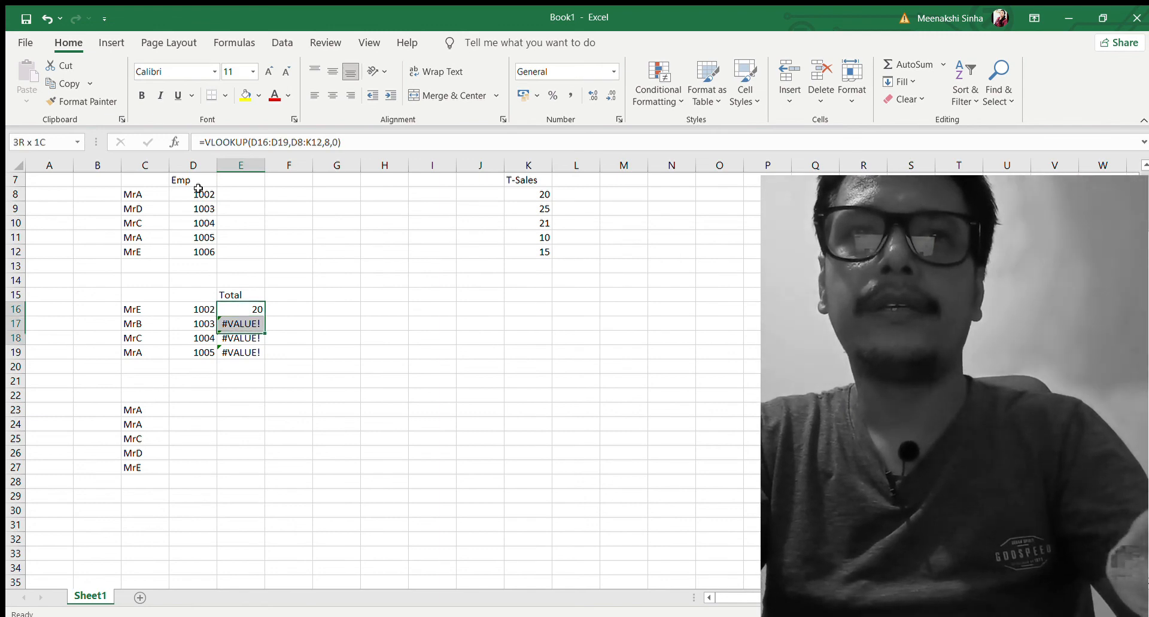
{"action": "key", "text": "ctrl+d"}
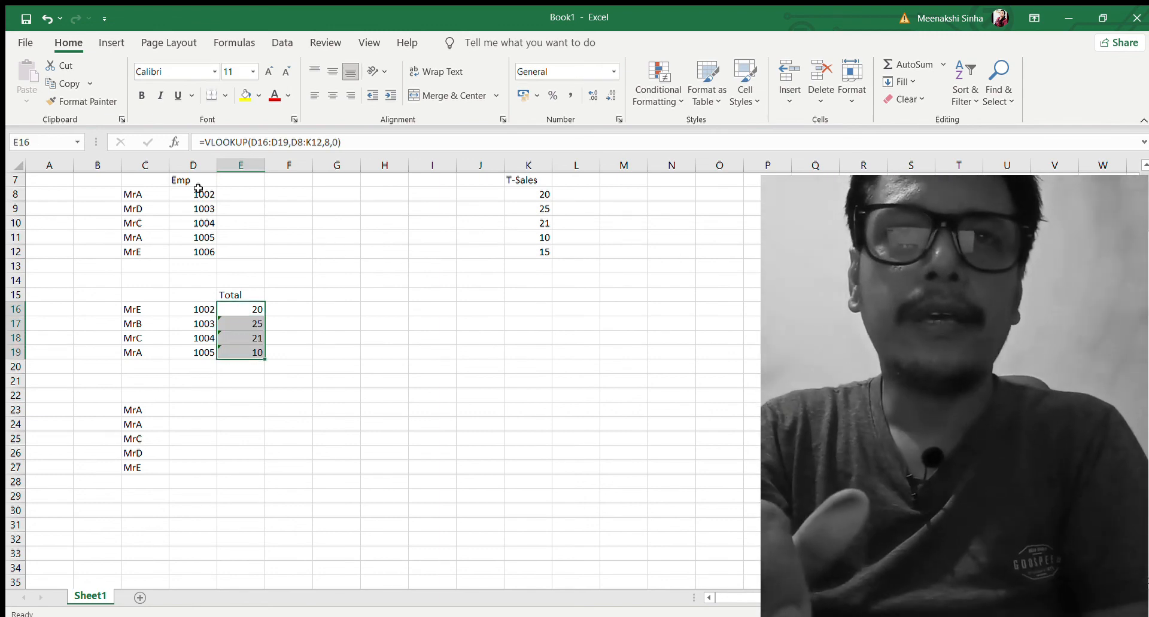
{"action": "left_click", "coordinate": [197, 309]}
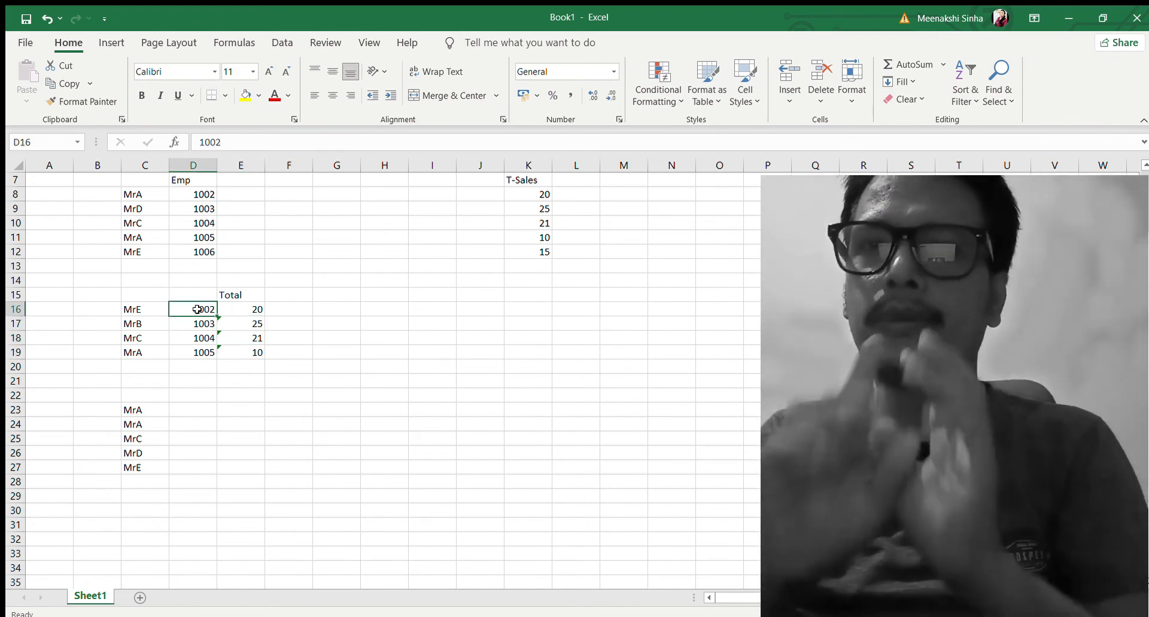